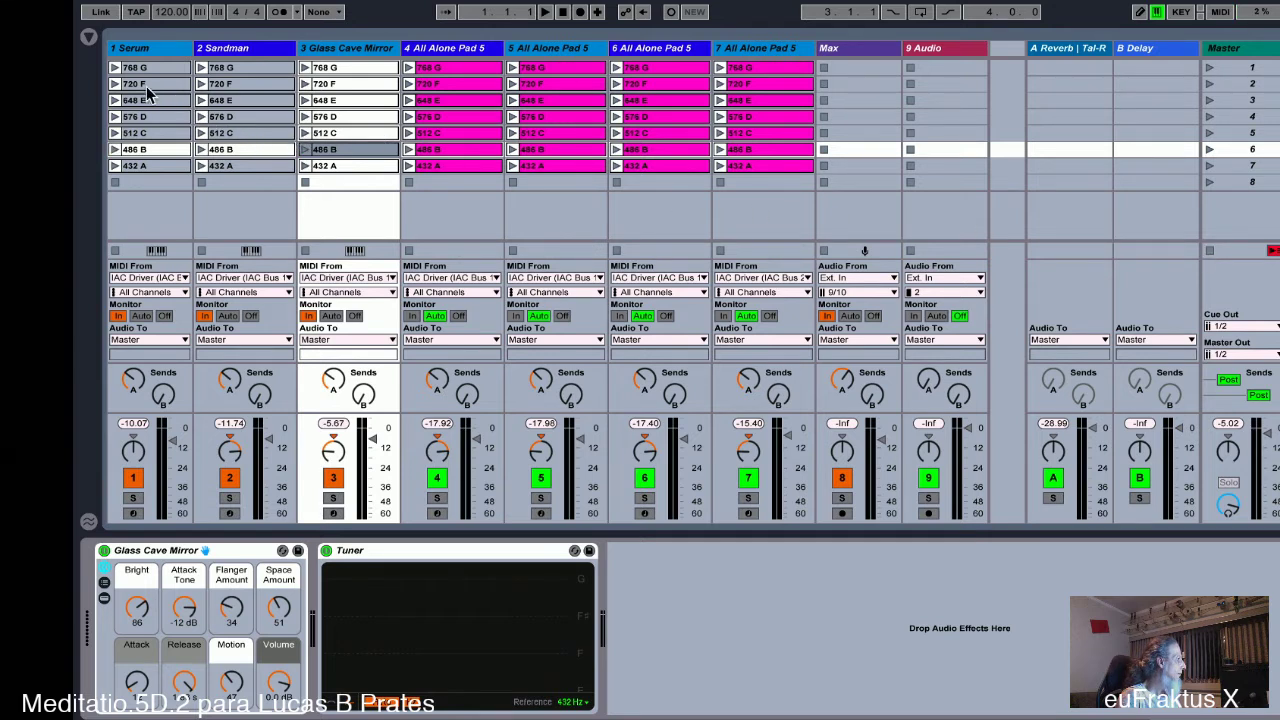
- Set the Serum track's monitoring to Auto and launch its 486 B clip
click(115, 150)
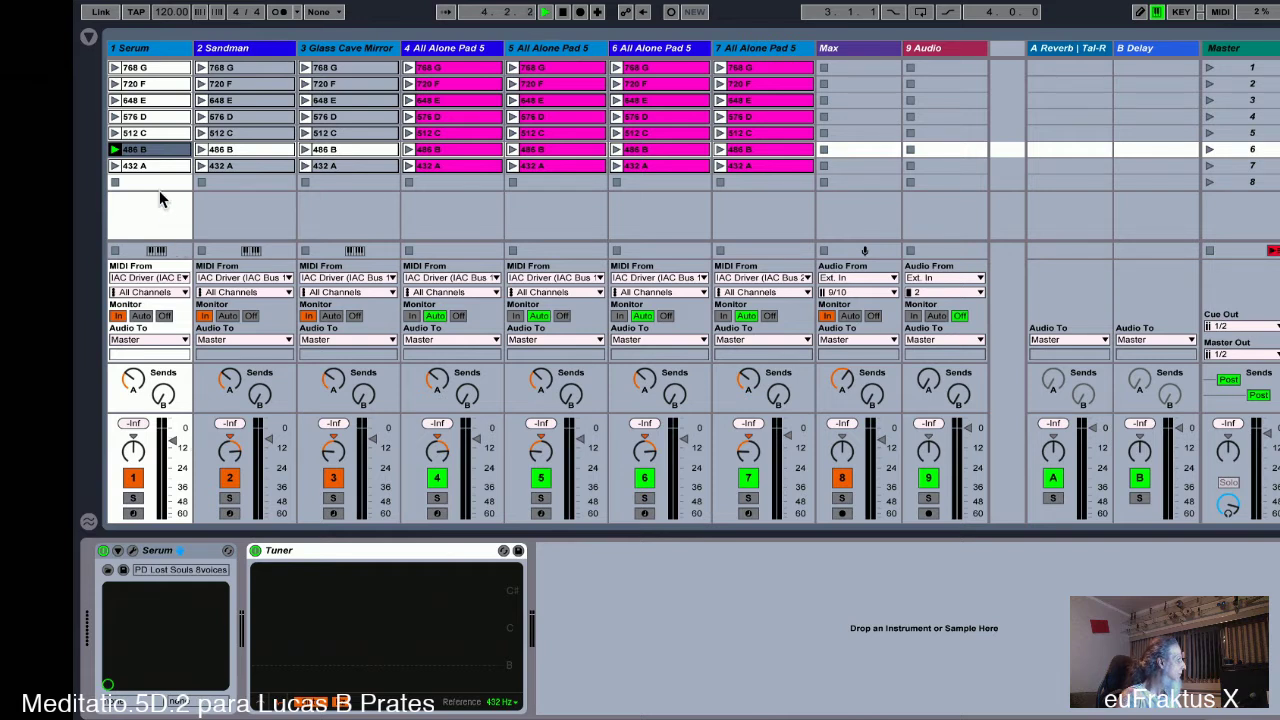
click(142, 316)
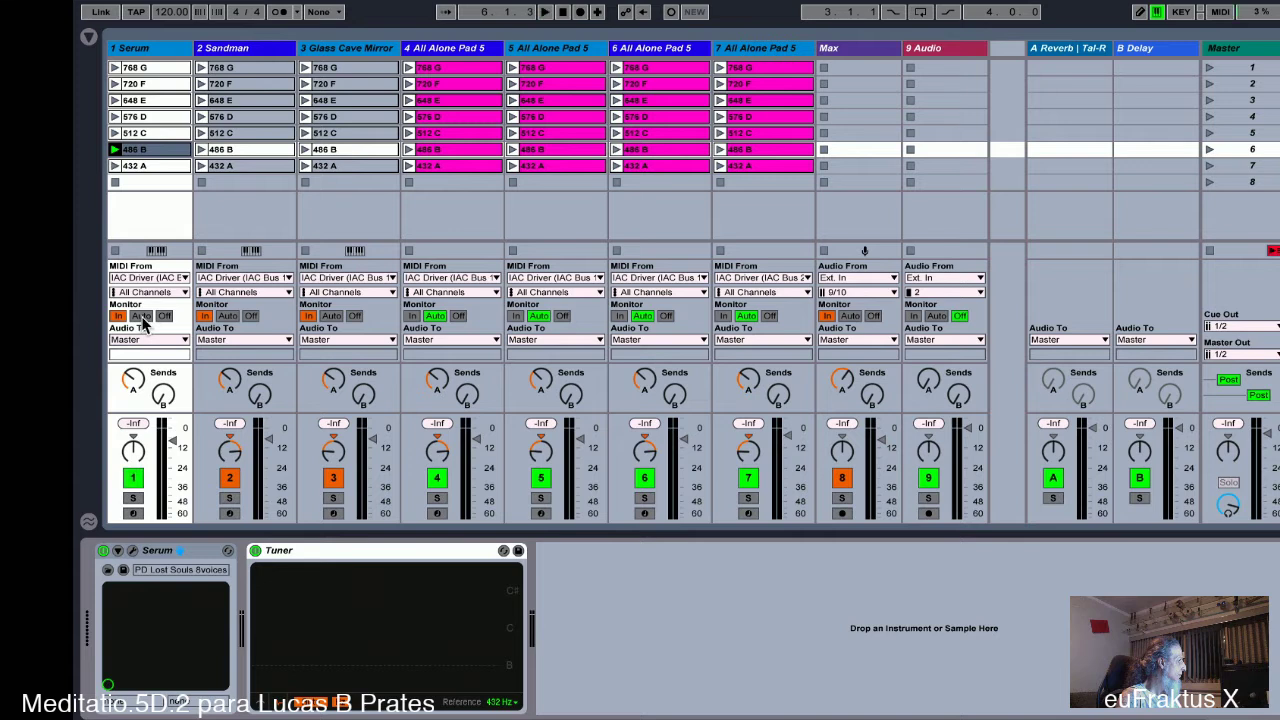
click(115, 150)
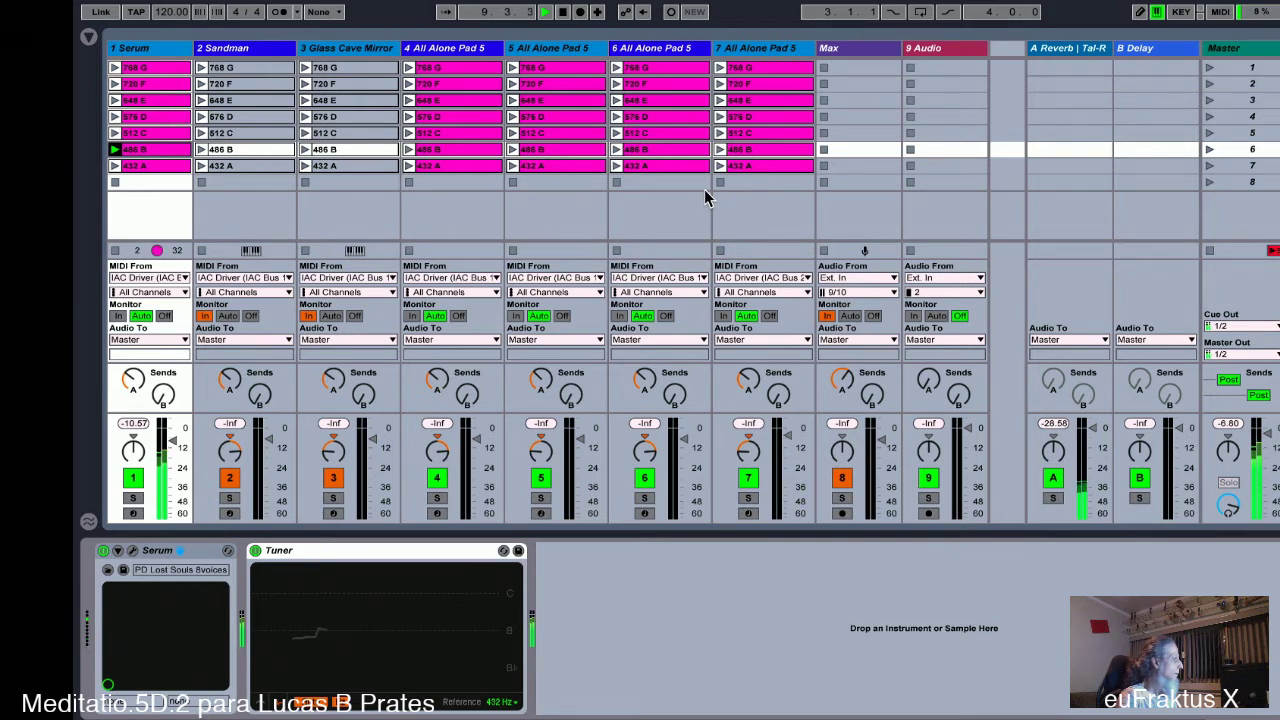
- Switch to the Max Markov chain patch, trigger the improvisation counter by hand, and return to Ableton Live
key(super+Tab)
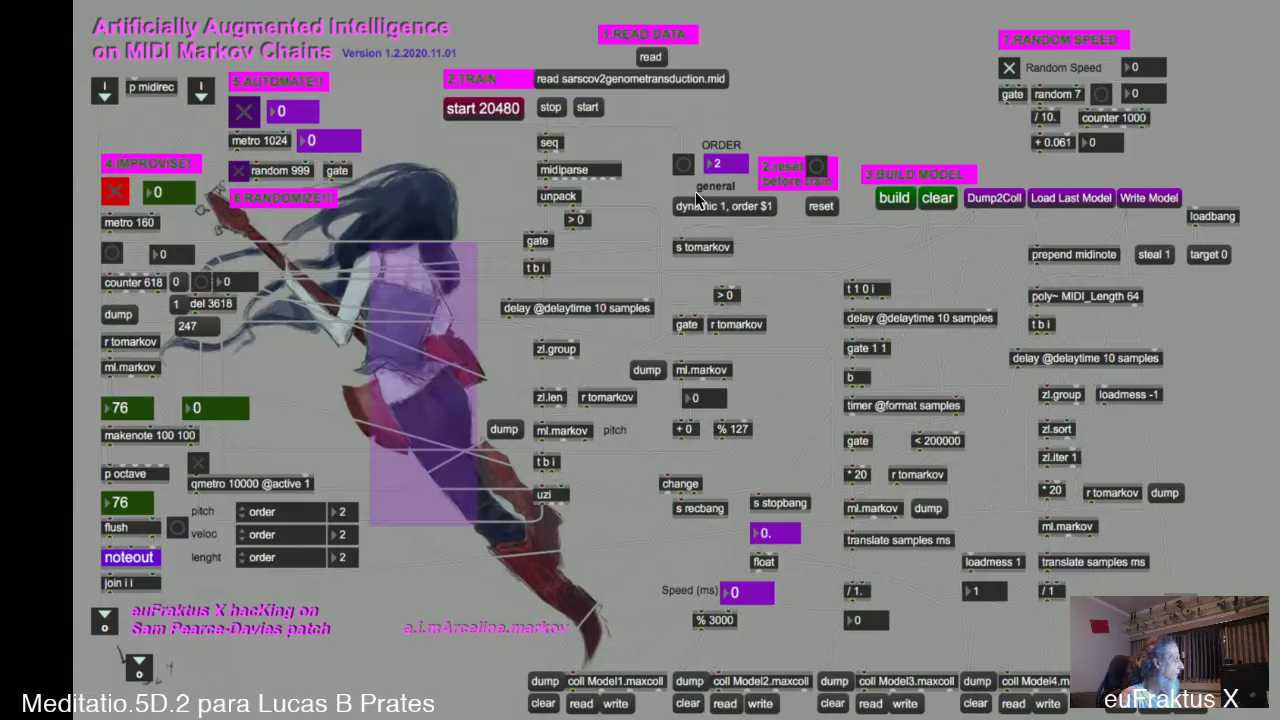
click(113, 254)
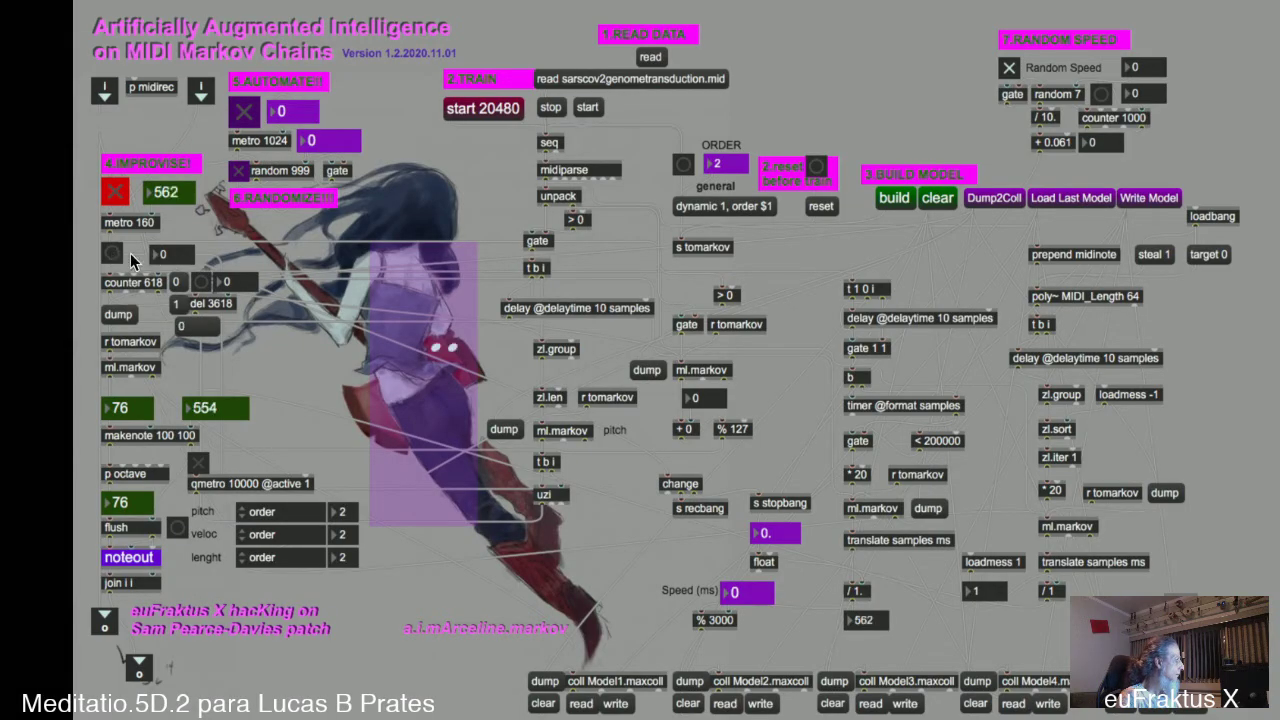
key(super+Tab)
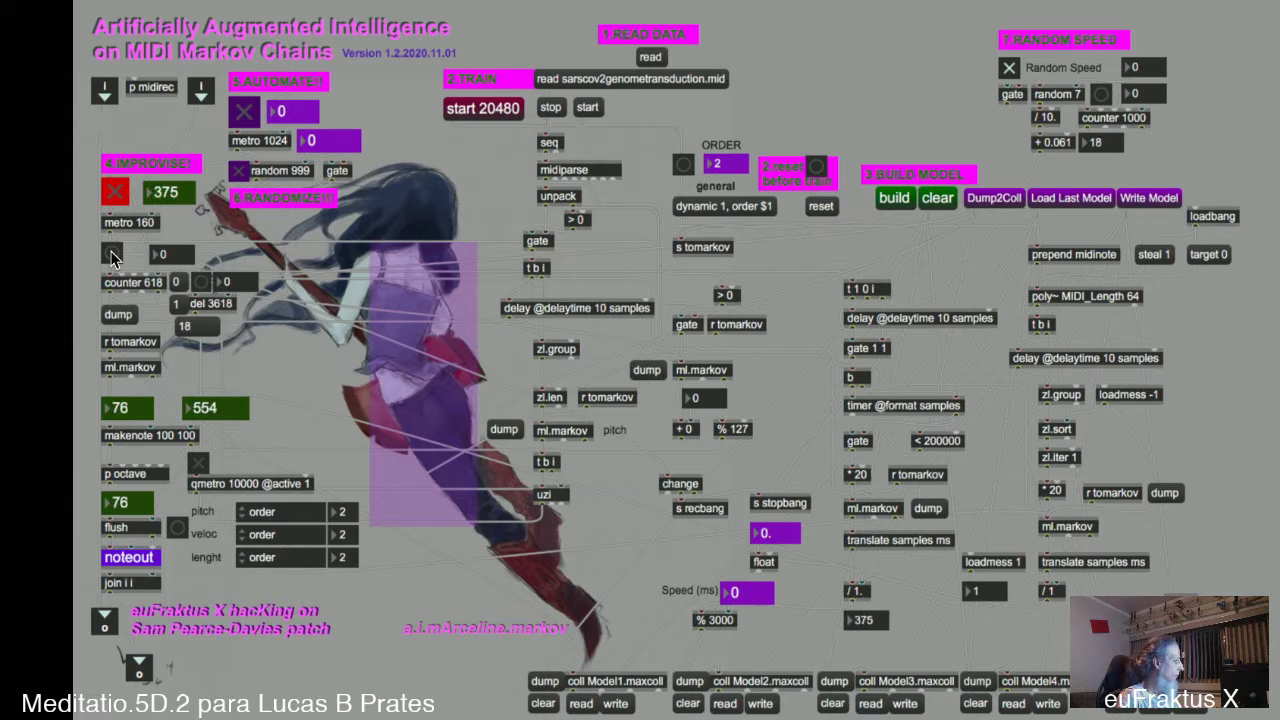
key(super+Tab)
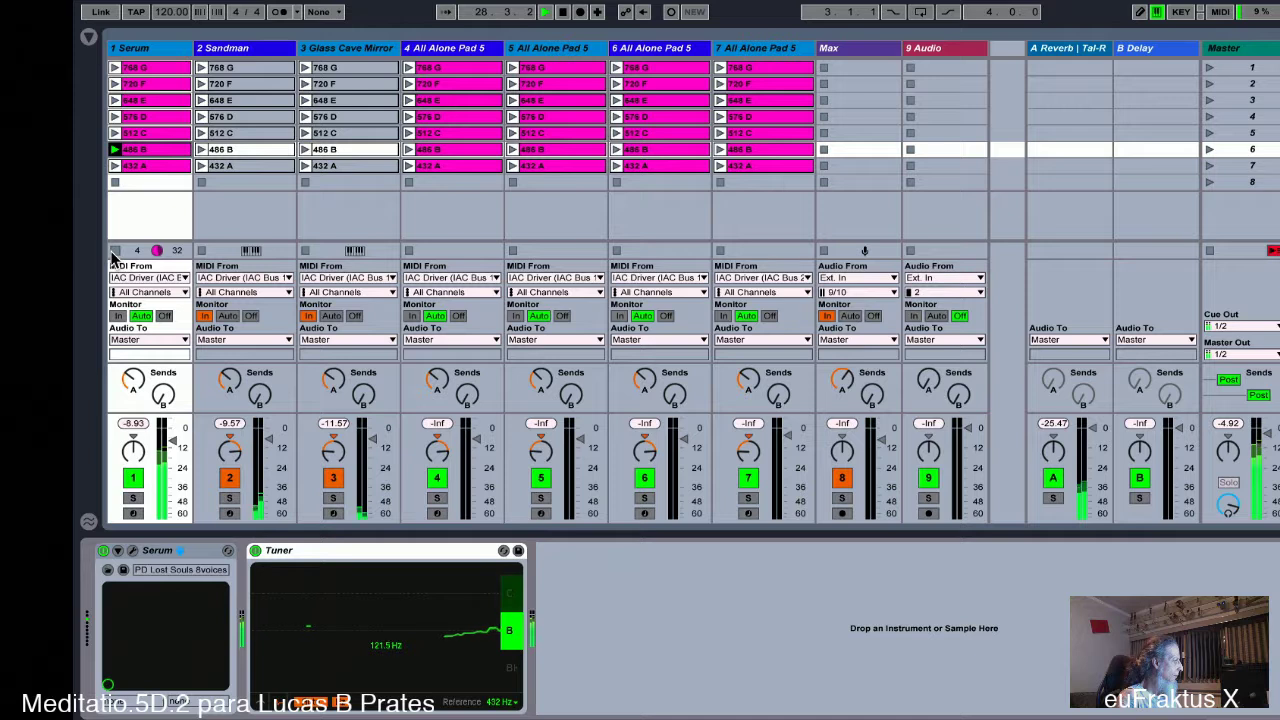
- Launch Serum's 648 E clip, then turn on Improvise in the Max patch and return to Ableton Live
click(115, 101)
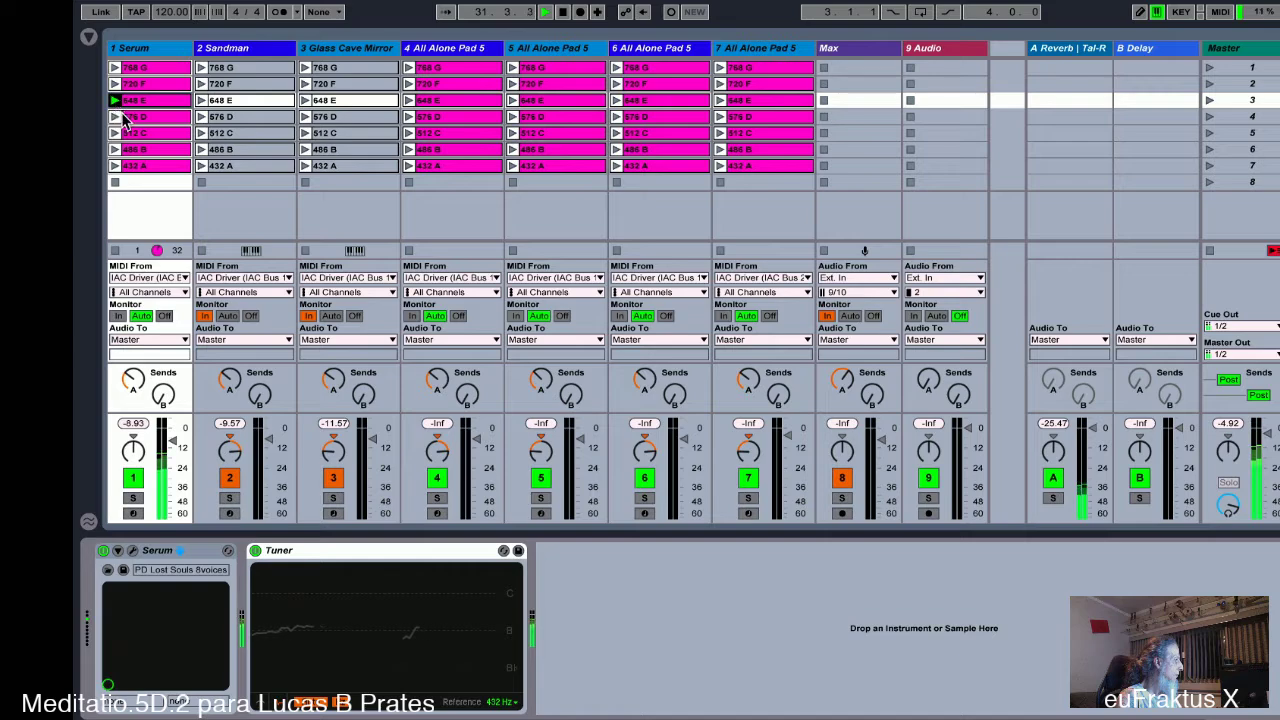
key(super+Tab)
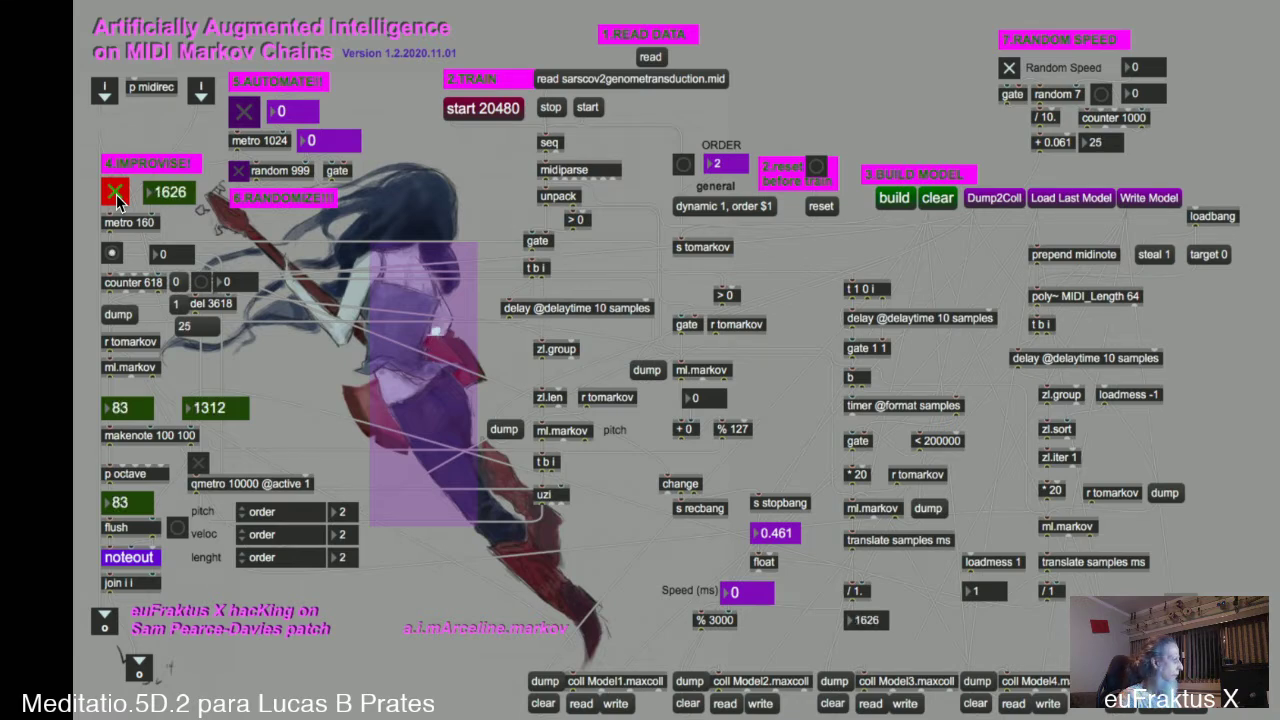
key(super+Tab)
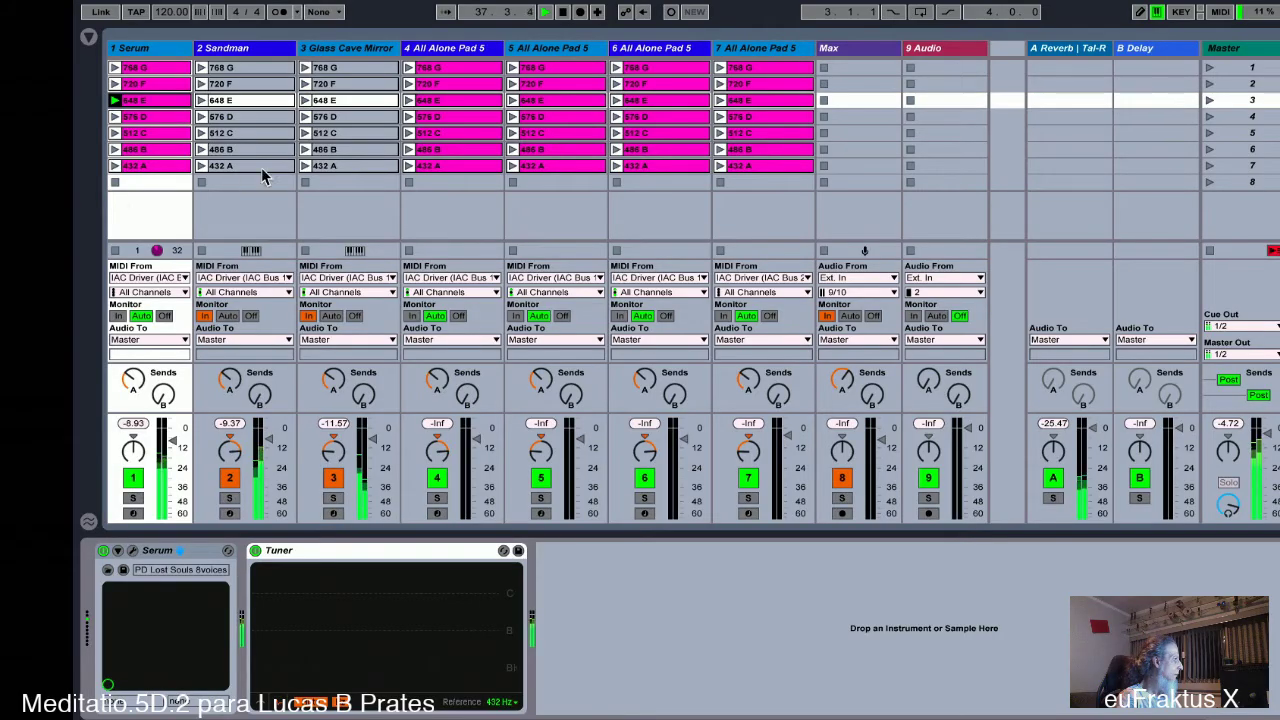
- Launch the 648 E clips one by one on All Alone Pad tracks 4 to 7, resetting the Master peak level
click(409, 101)
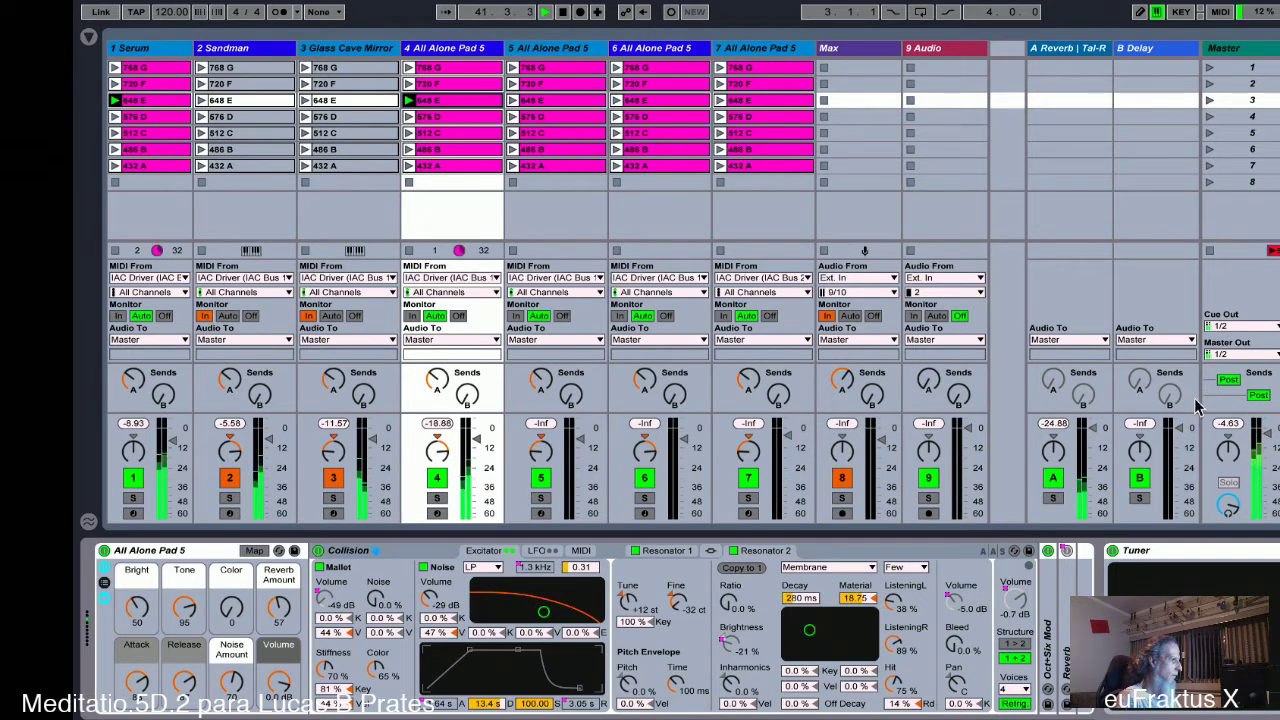
click(1230, 424)
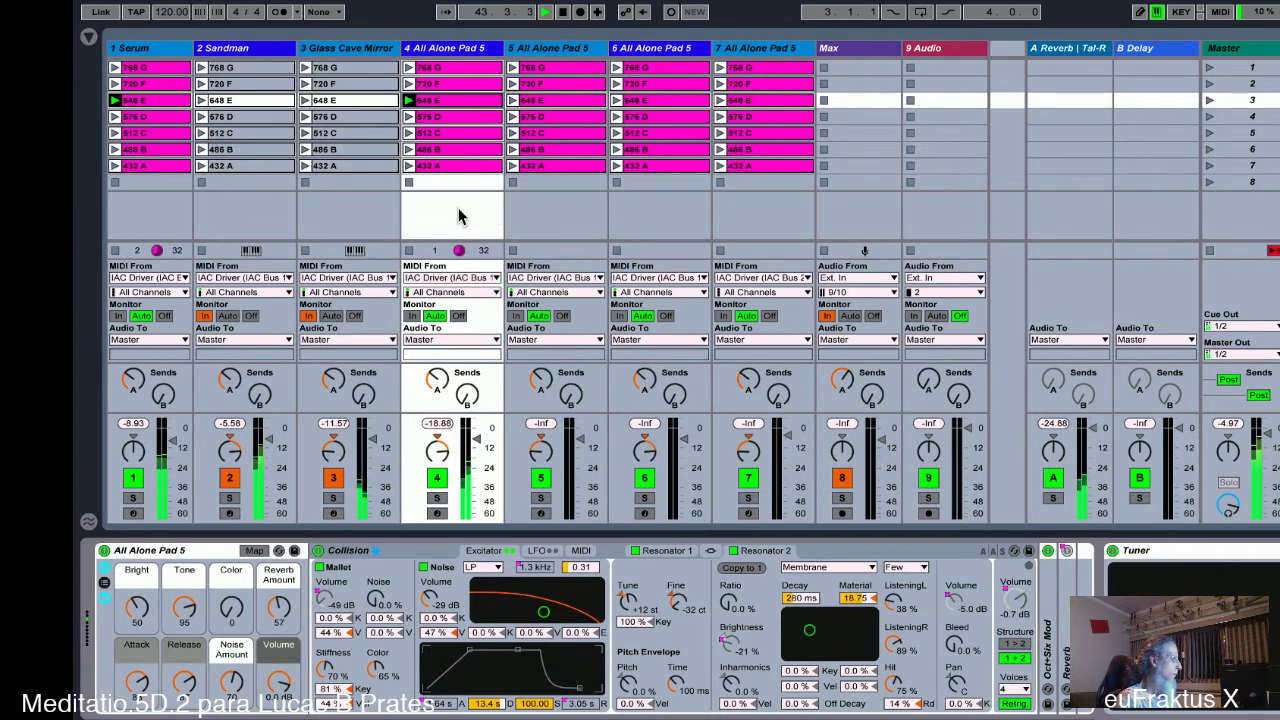
click(514, 102)
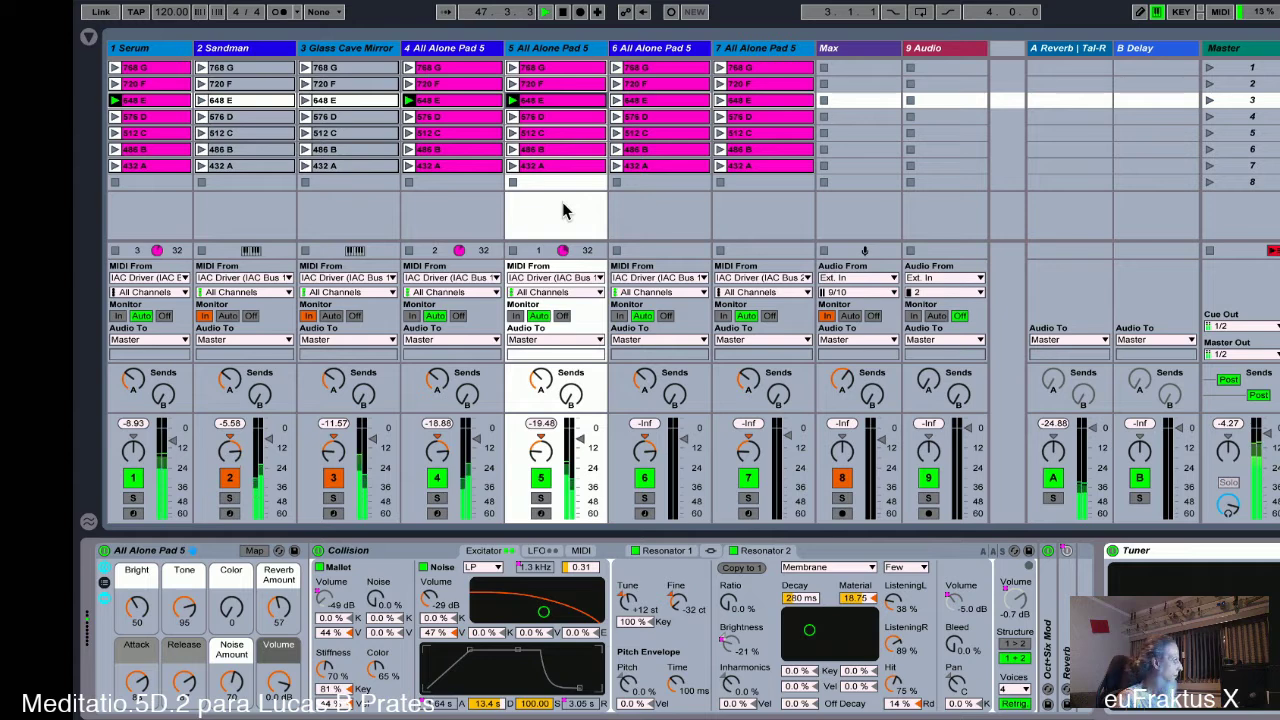
key(super+Tab)
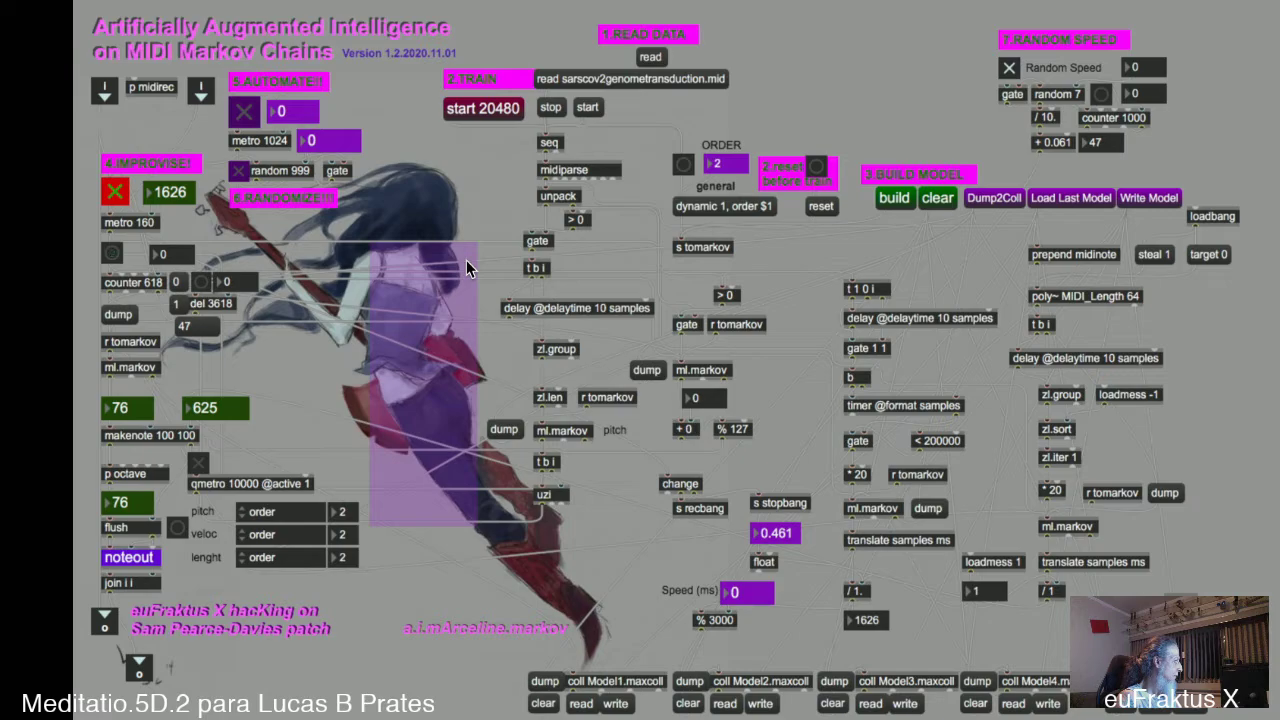
key(super+Tab)
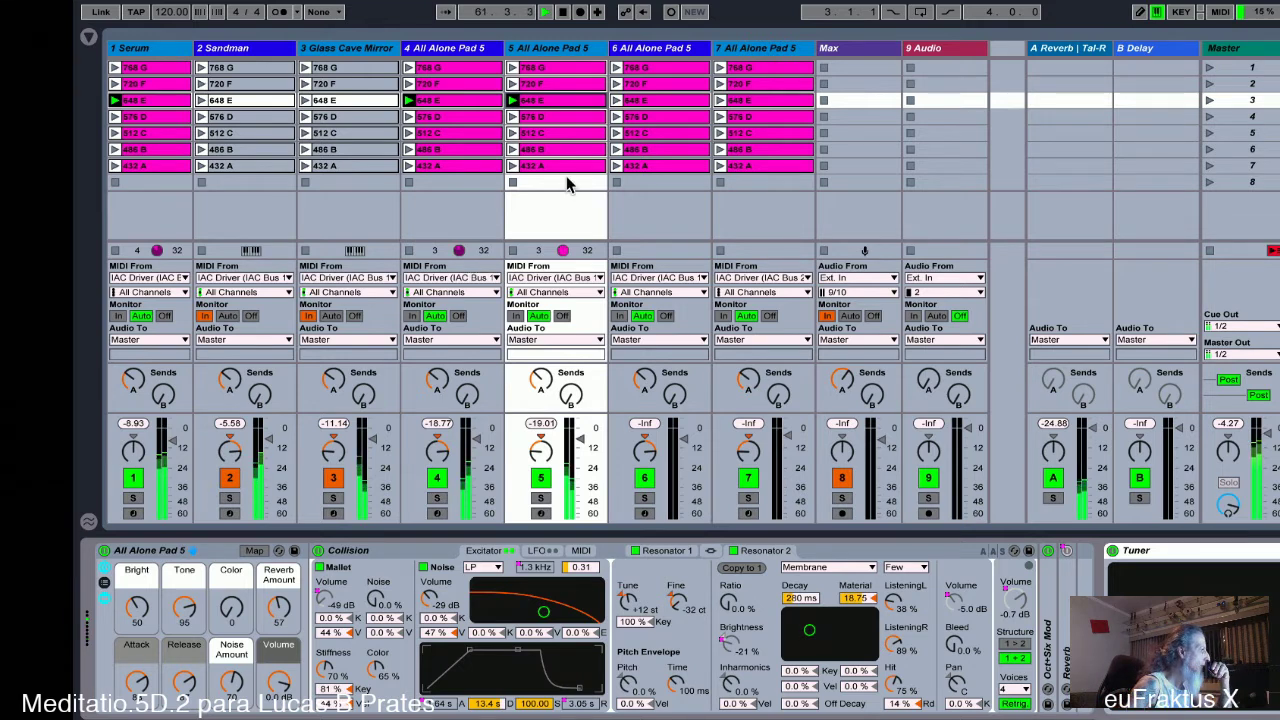
click(617, 101)
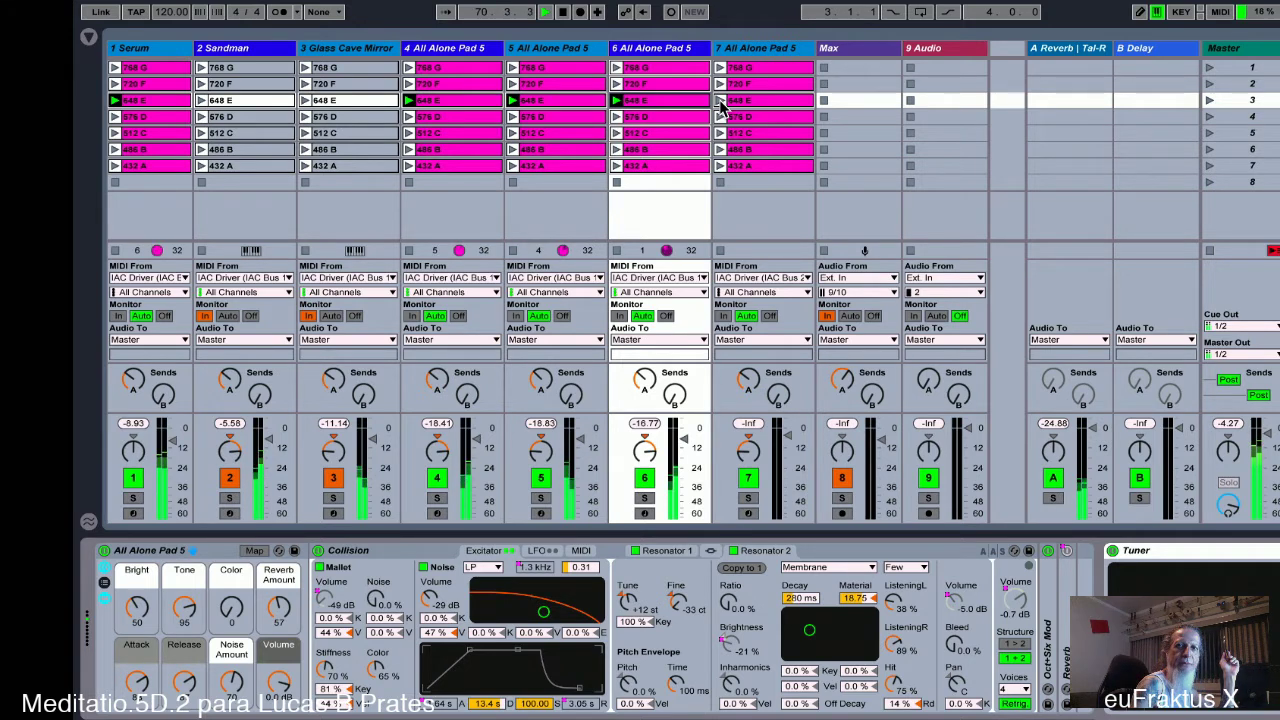
click(720, 102)
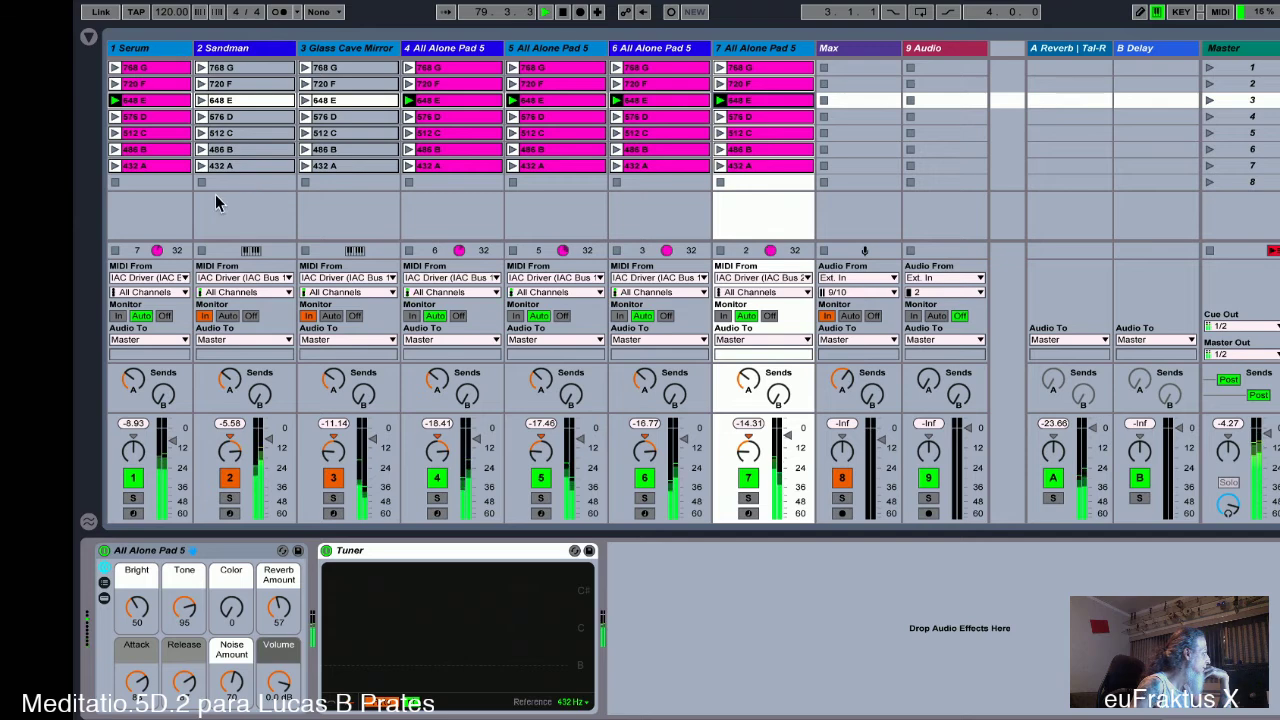
- Set Sandman's monitoring to Auto and launch the 768 G clips on Sandman and All Alone Pad tracks 4 and 7
click(228, 315)
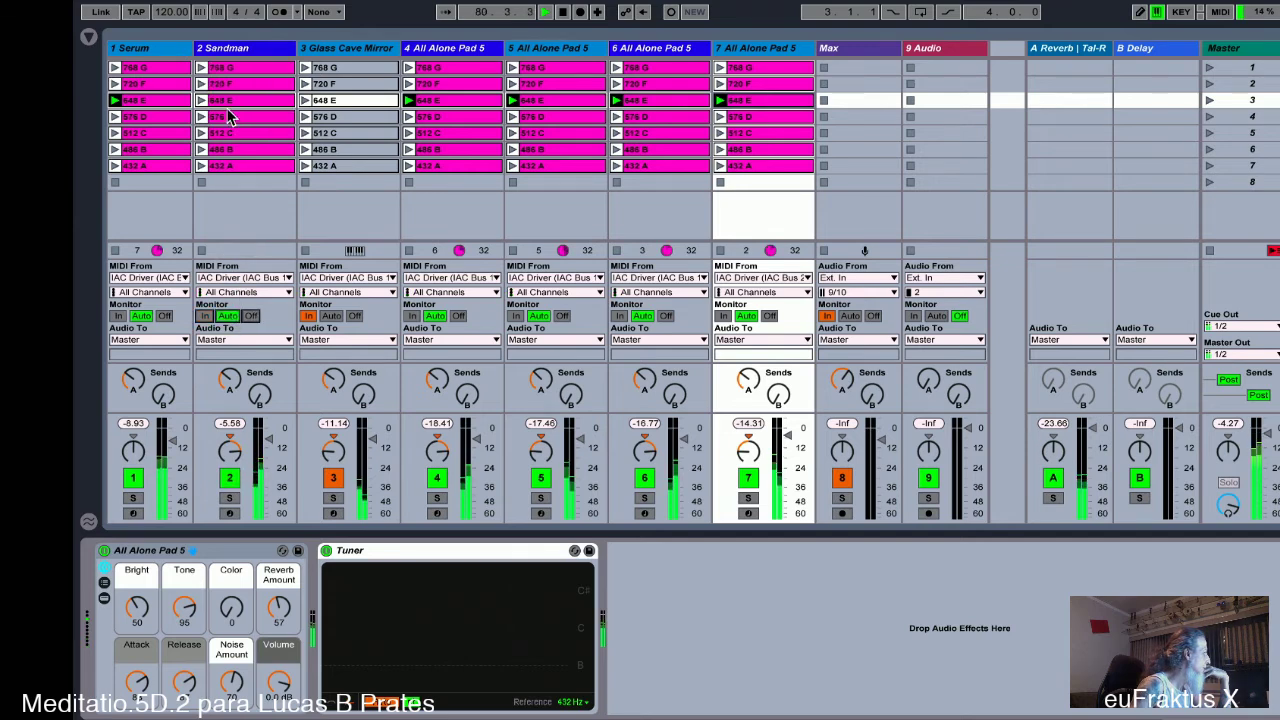
click(200, 68)
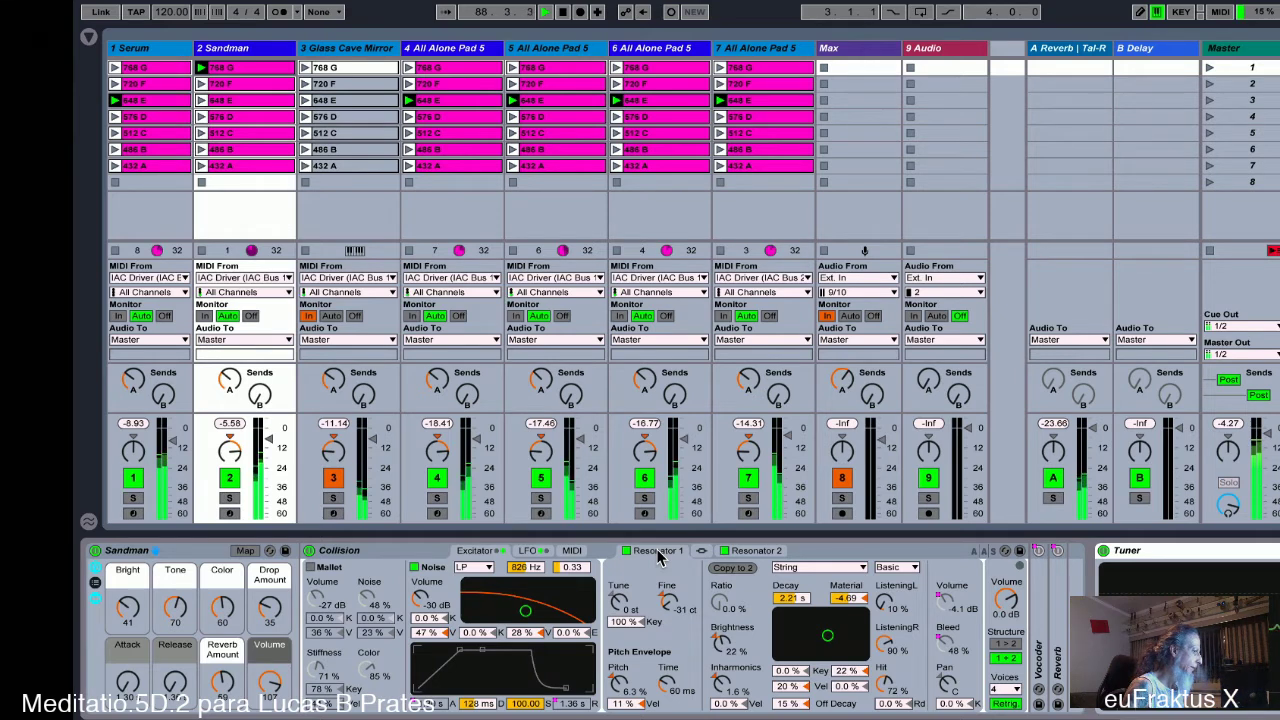
scroll(658, 558, up, 1)
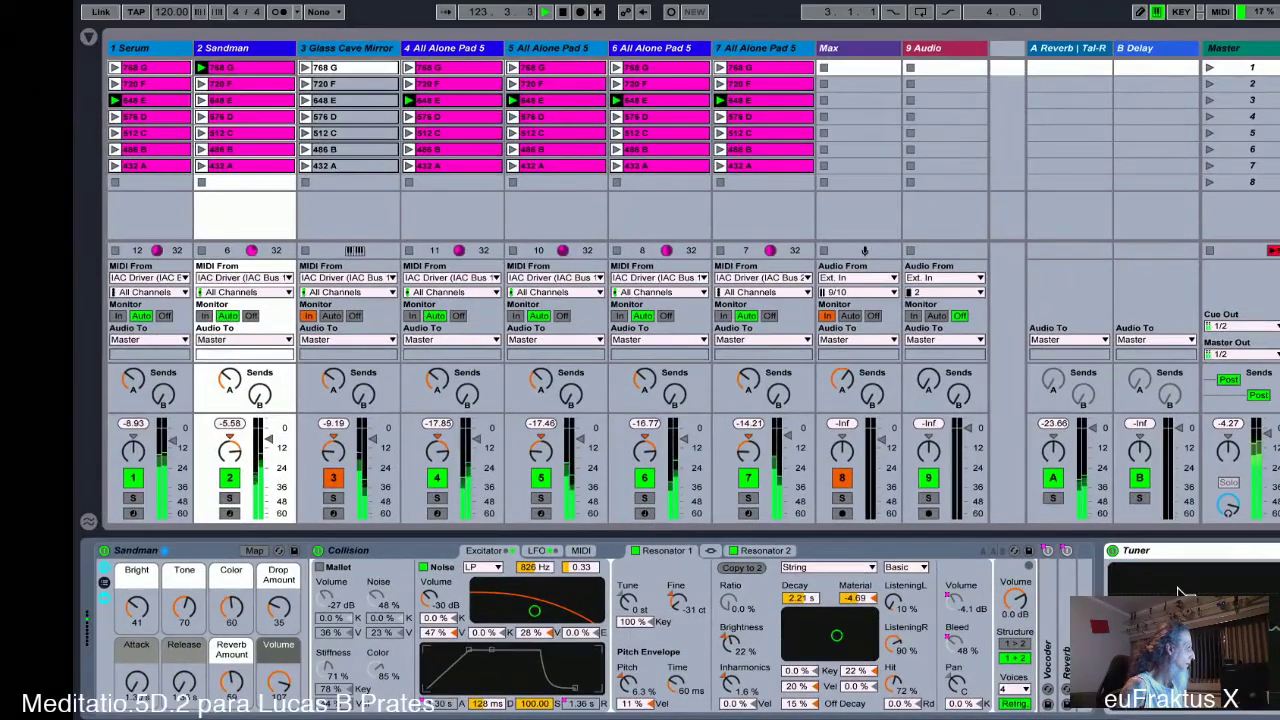
click(410, 69)
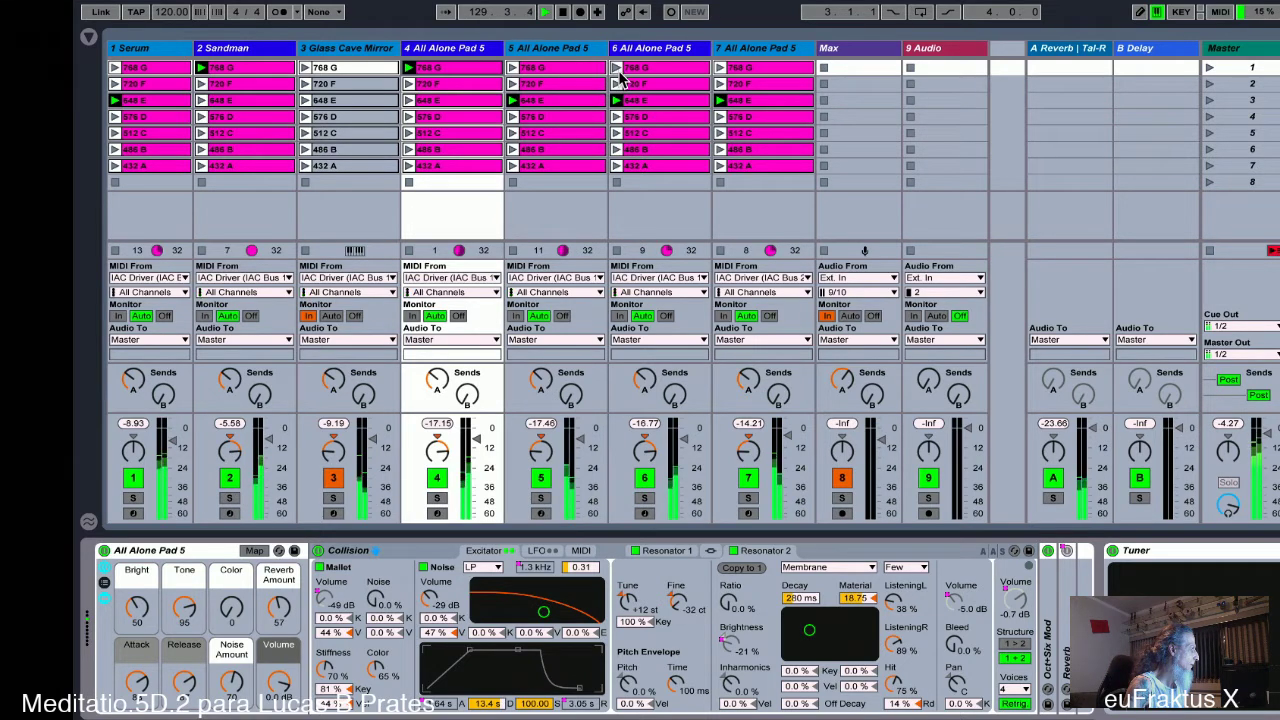
click(720, 66)
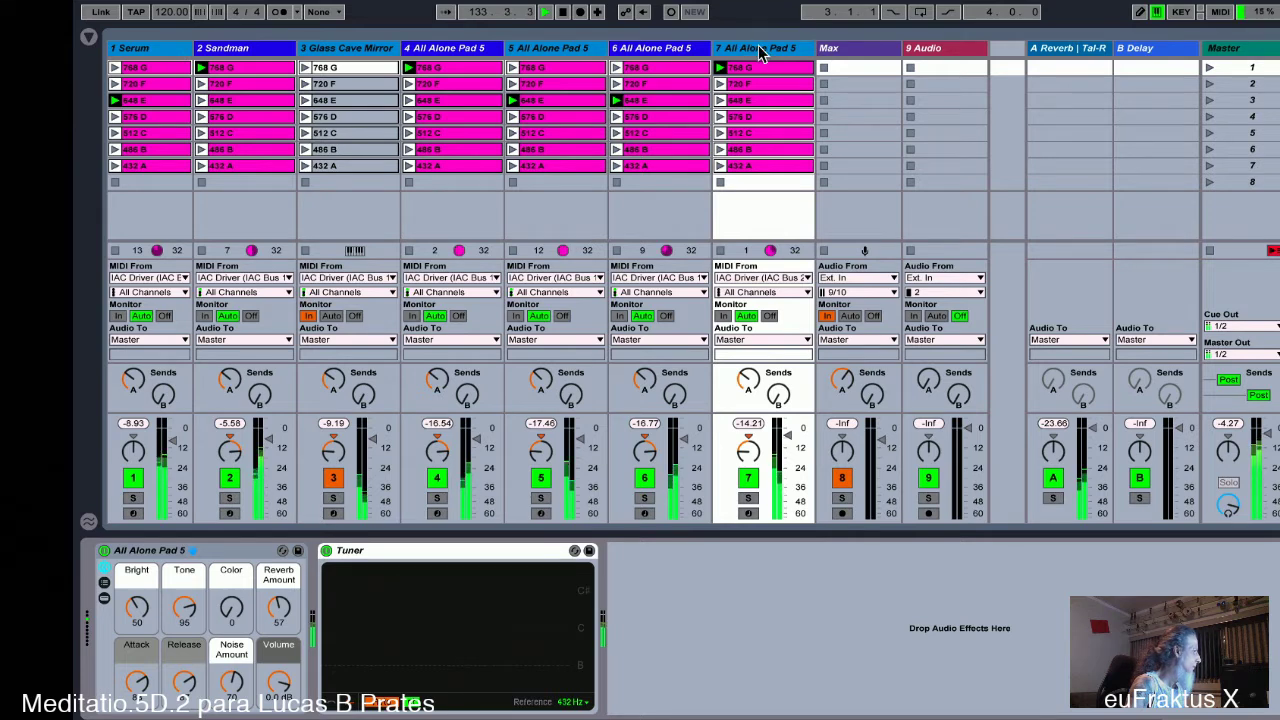
- On All Alone Pad track 7, set Bright to 88, Tone to 71 and Color to 18
click(658, 48)
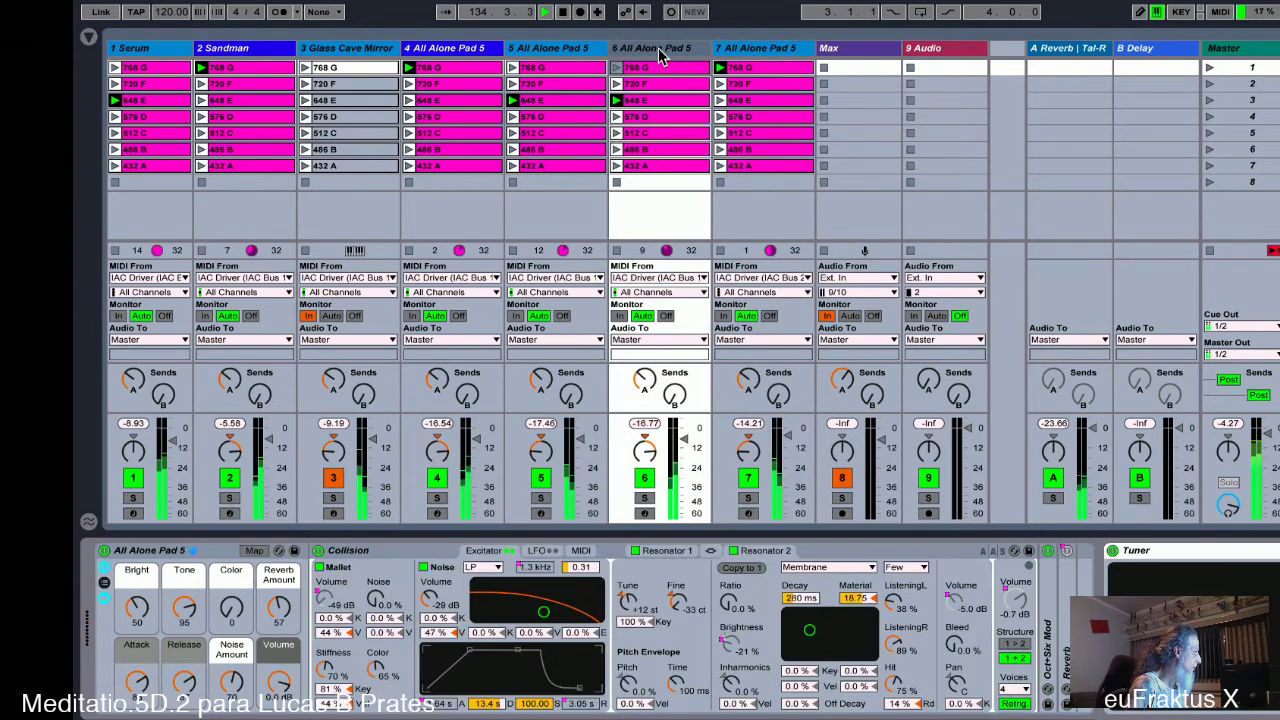
click(750, 50)
drag(137, 607, 137, 601)
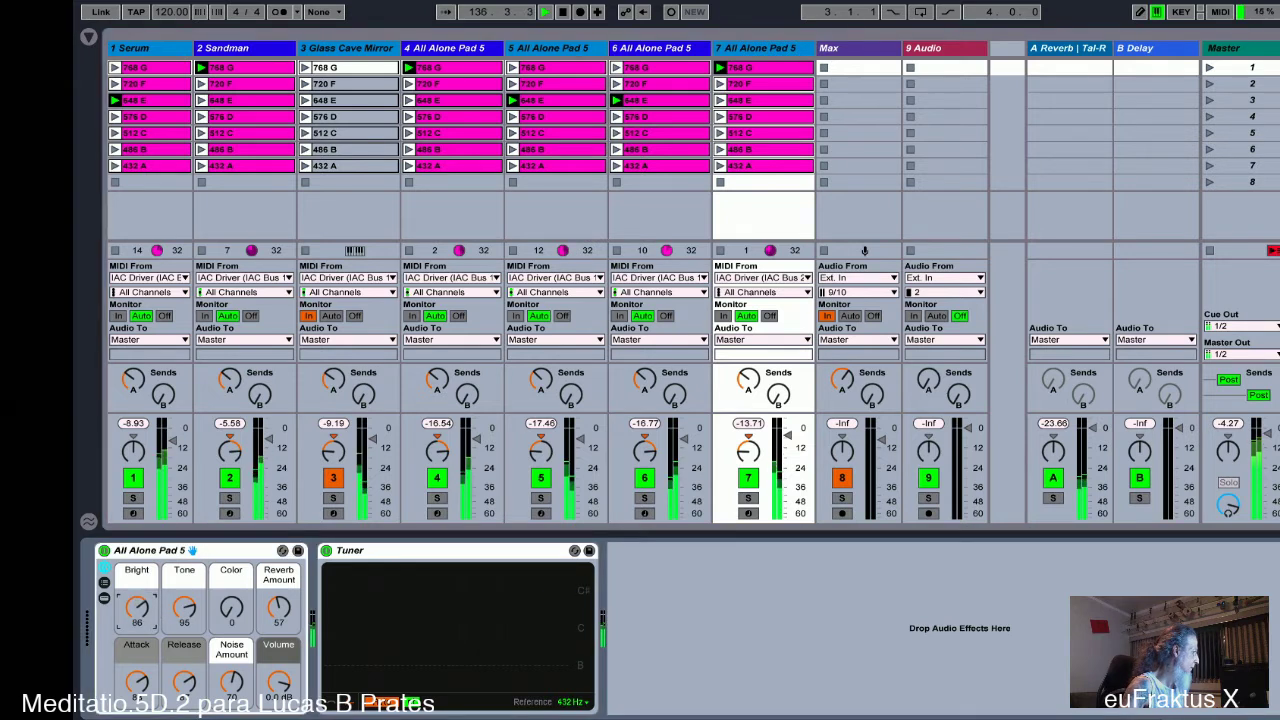
drag(184, 608, 184, 618)
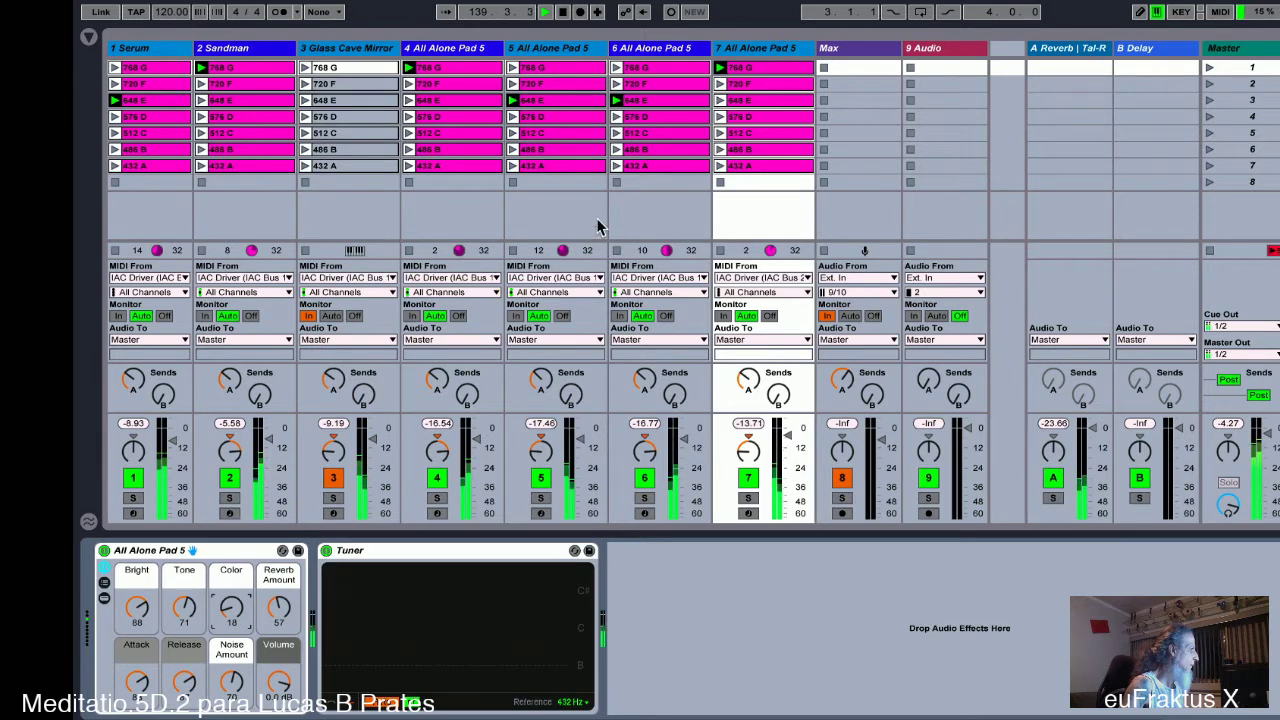
- On All Alone Pad track 6, set Bright to 29, Tone to 69 and Color to 32
click(660, 50)
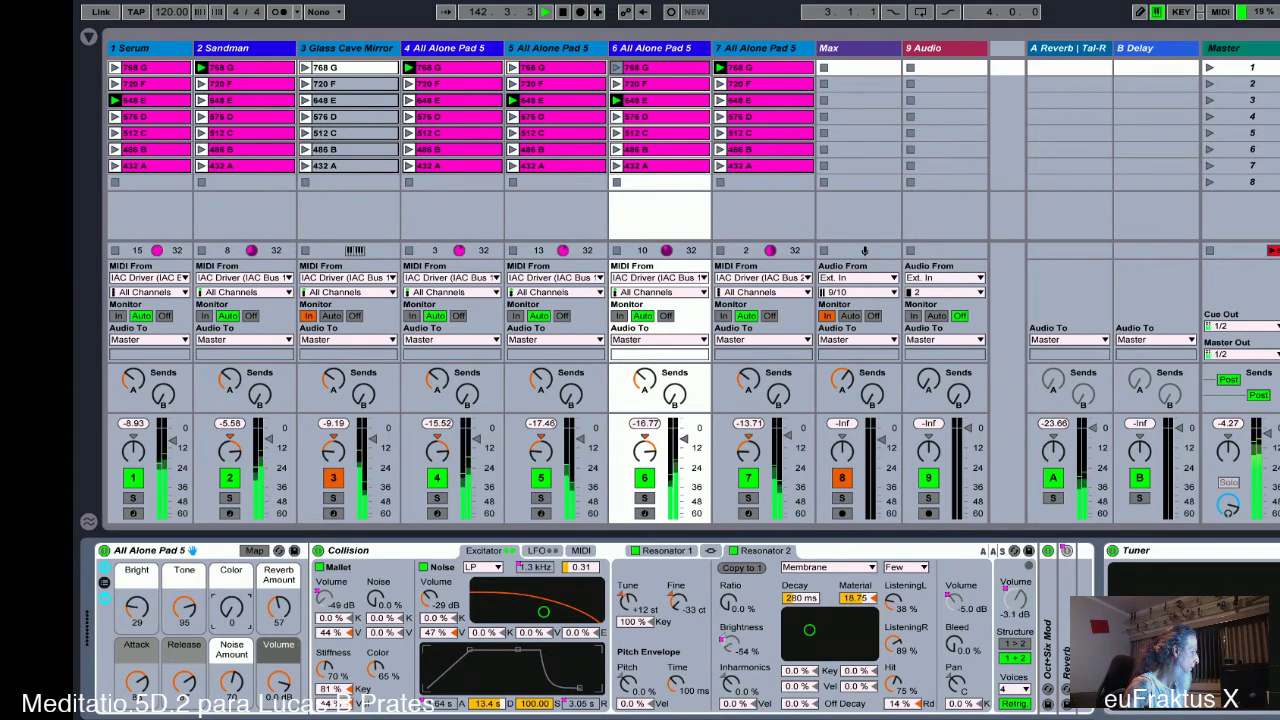
drag(184, 607, 184, 617)
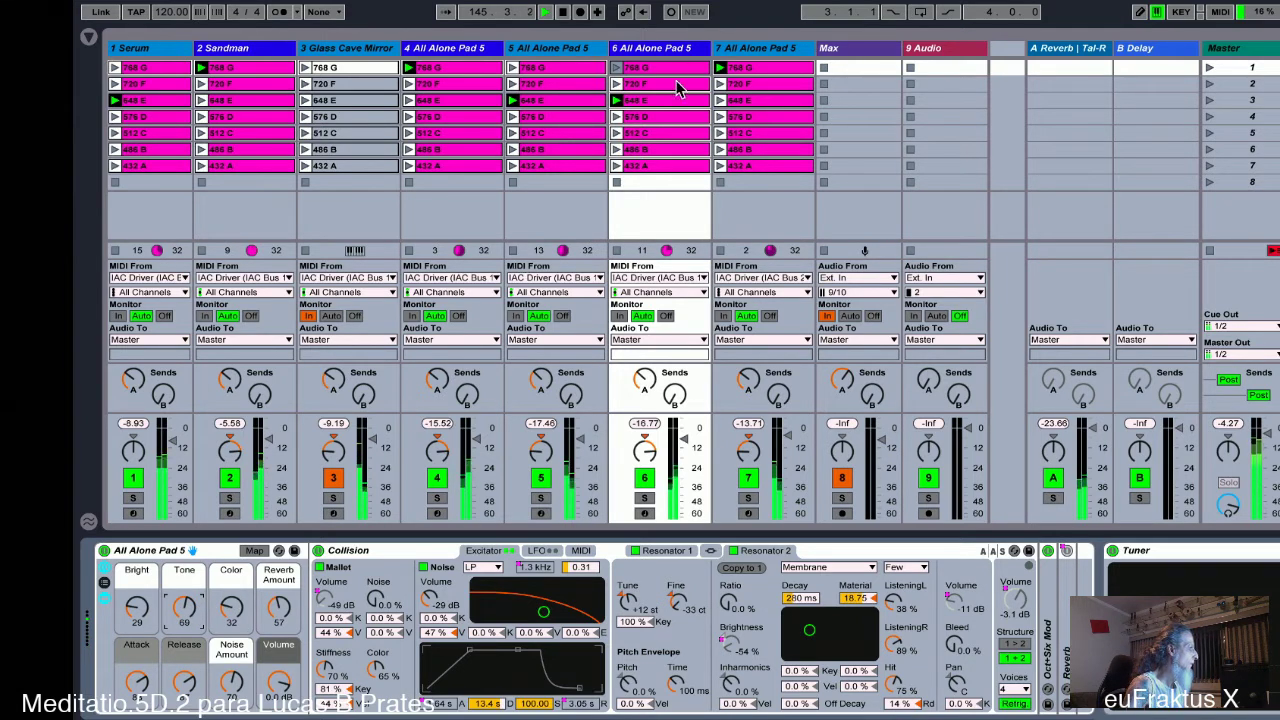
- Launch 768 G on All Alone Pad track 5 and set Bright to 94, Tone 76, Color 73 and Reverb Amount 40
click(560, 52)
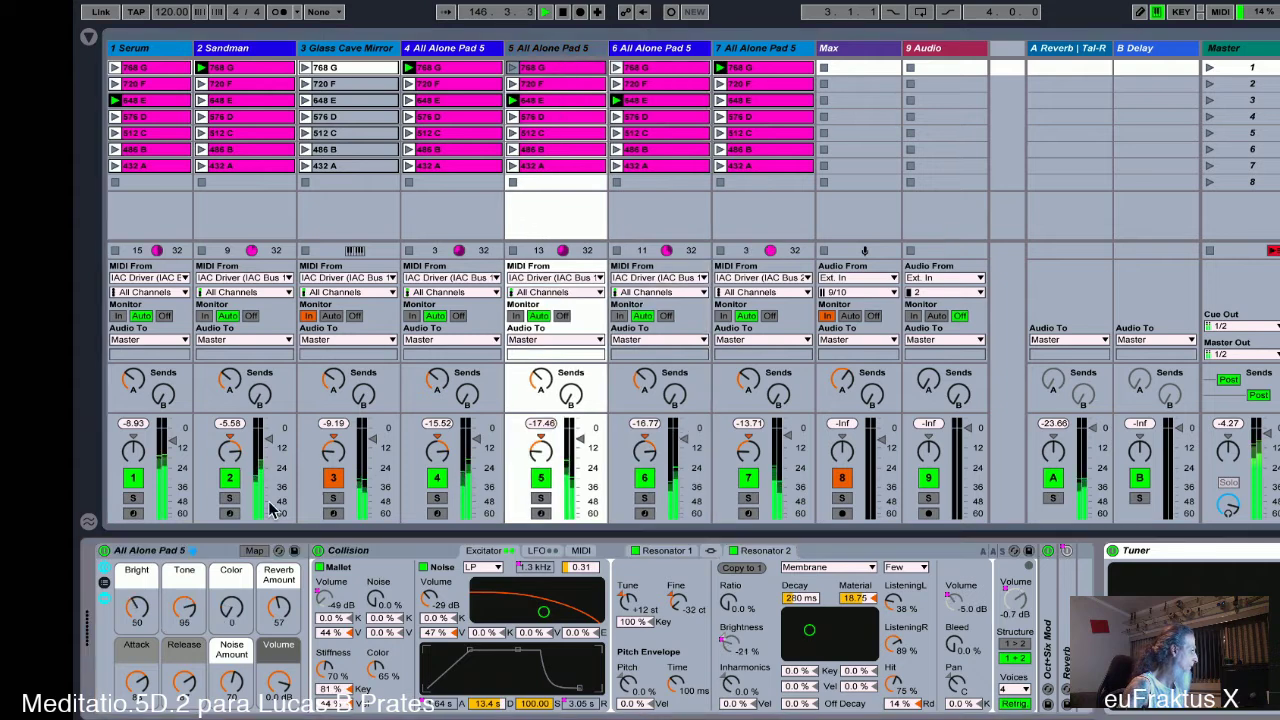
drag(135, 615, 135, 578)
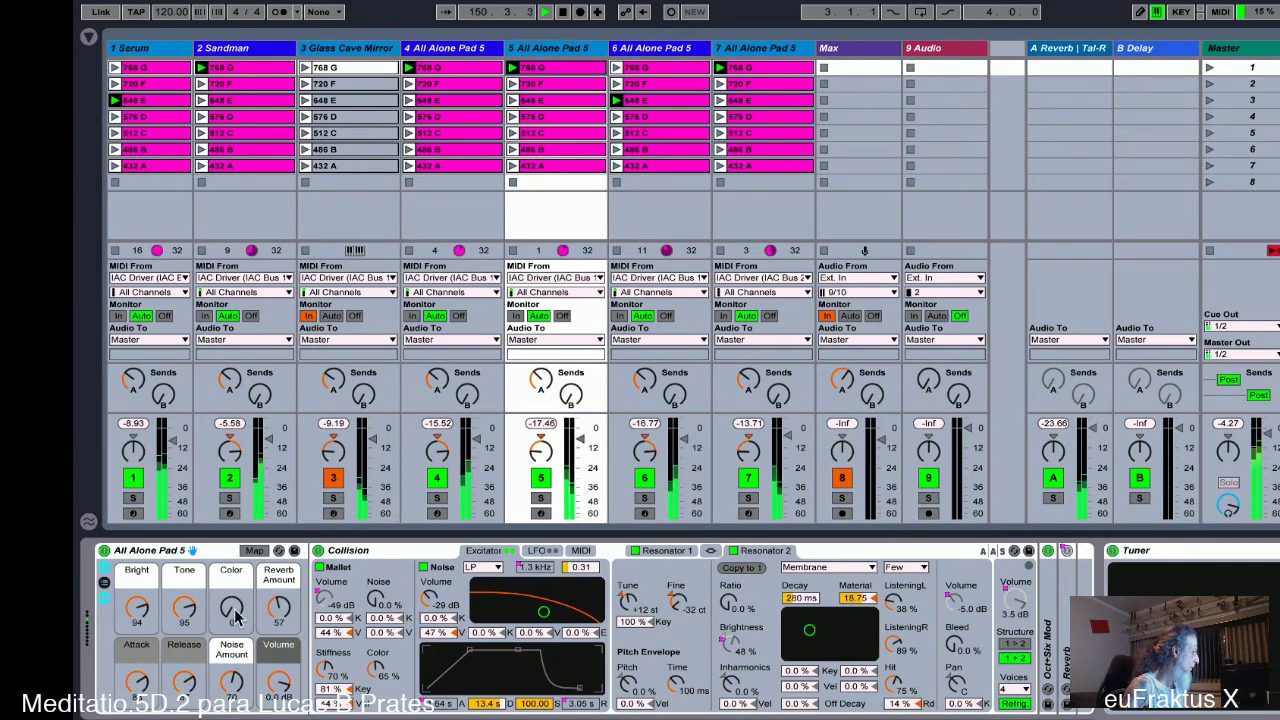
drag(190, 606, 198, 618)
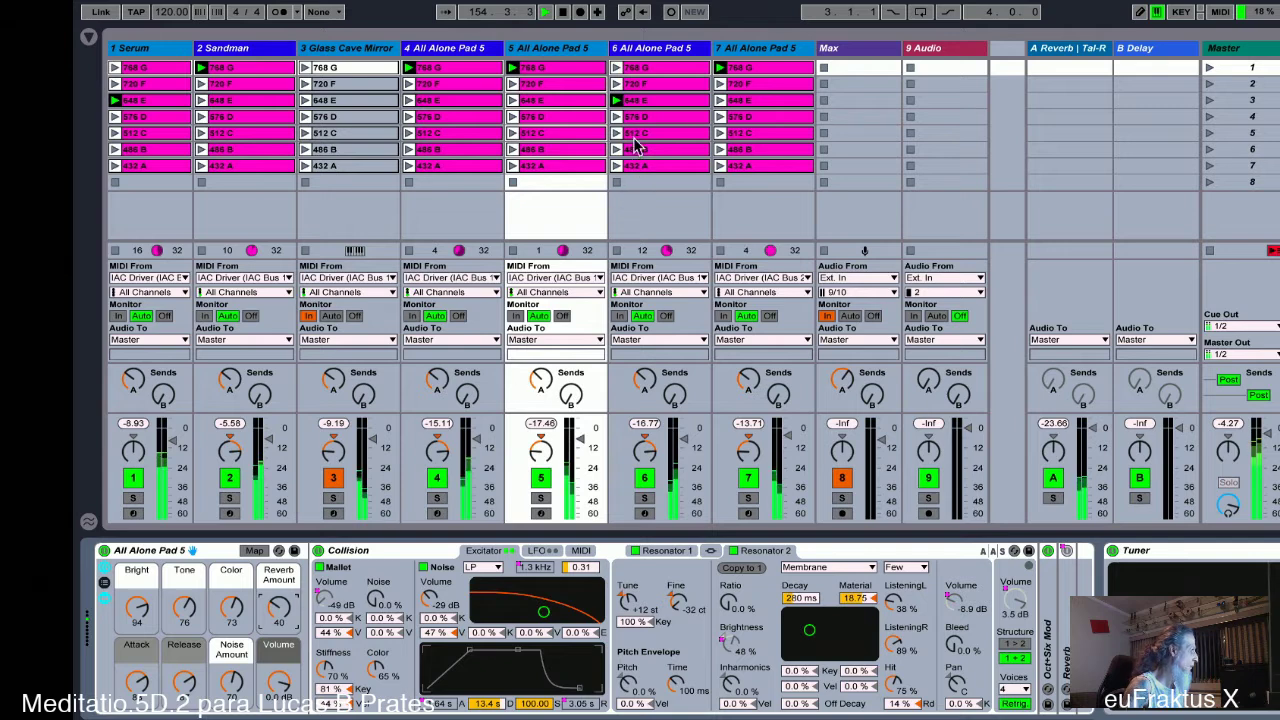
- Launch the 768 G clips on All Alone Pad track 6 and on Serum
click(617, 68)
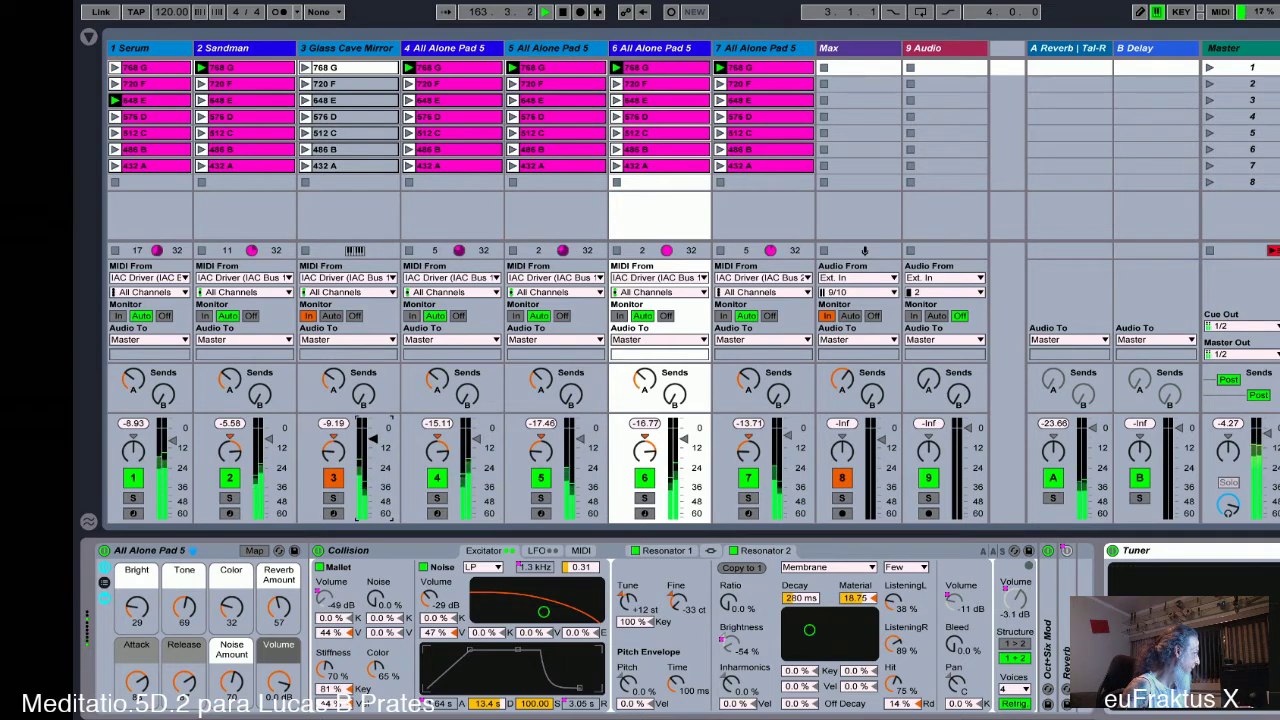
click(329, 452)
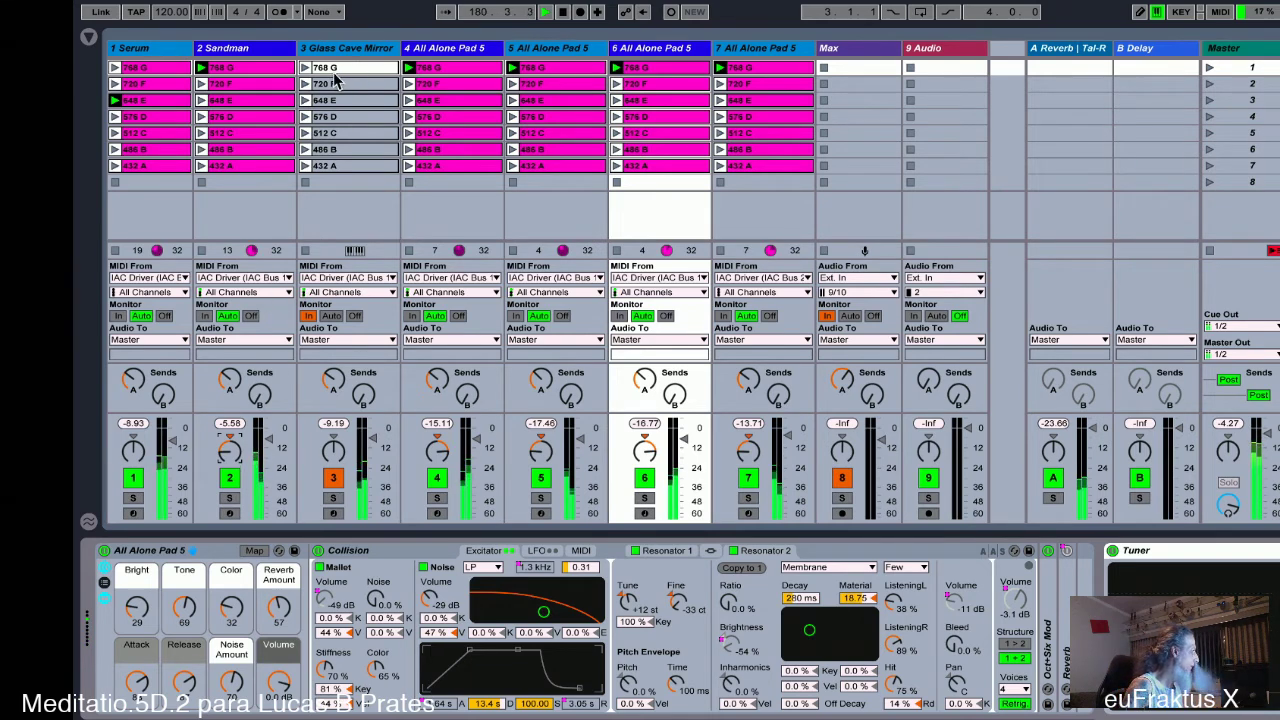
click(115, 68)
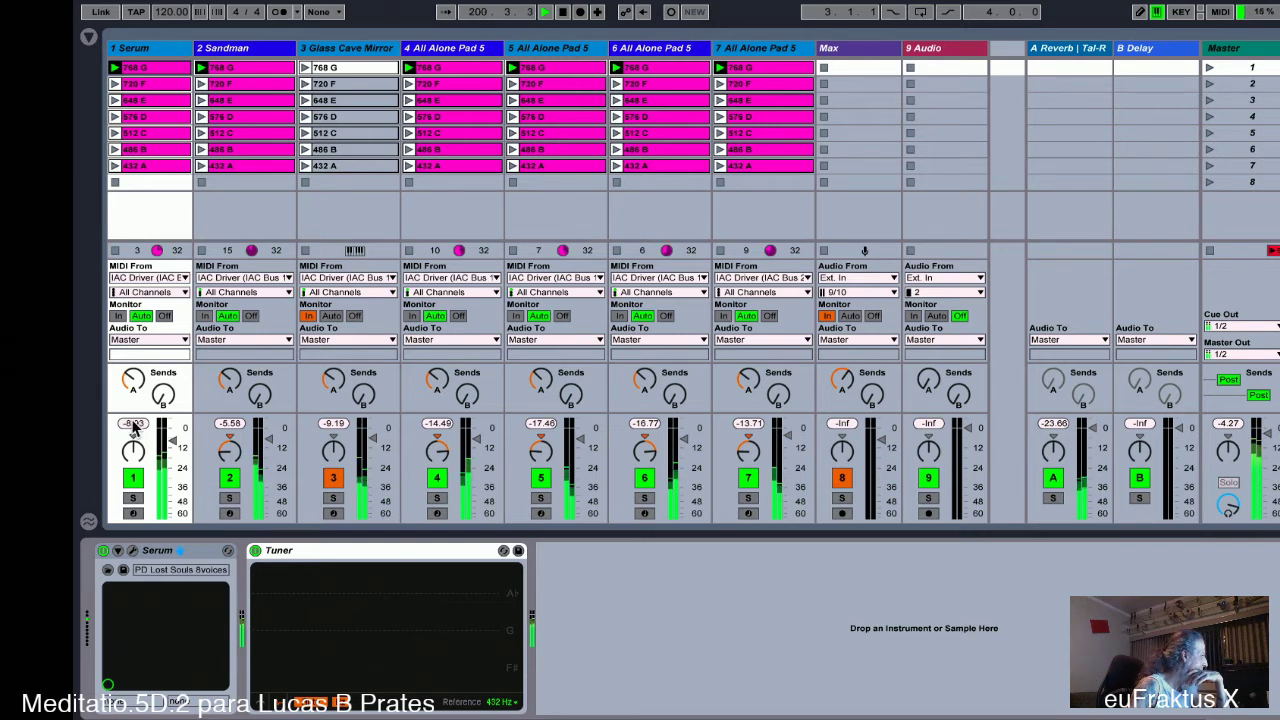
- Reset the peak level readouts on tracks 1 through 7, including Serum, Sandman, Glass Cave Mirror and the four All Alone Pads
drag(136, 424, 172, 437)
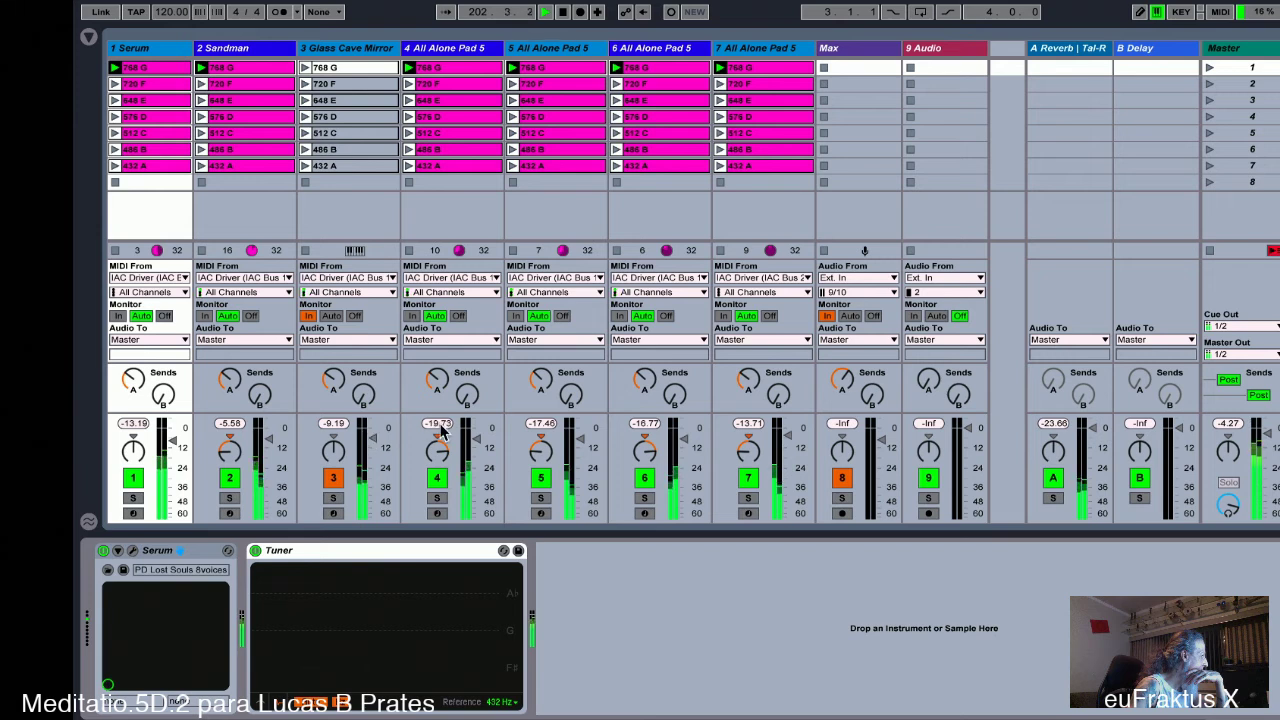
drag(440, 425, 440, 420)
drag(336, 425, 336, 440)
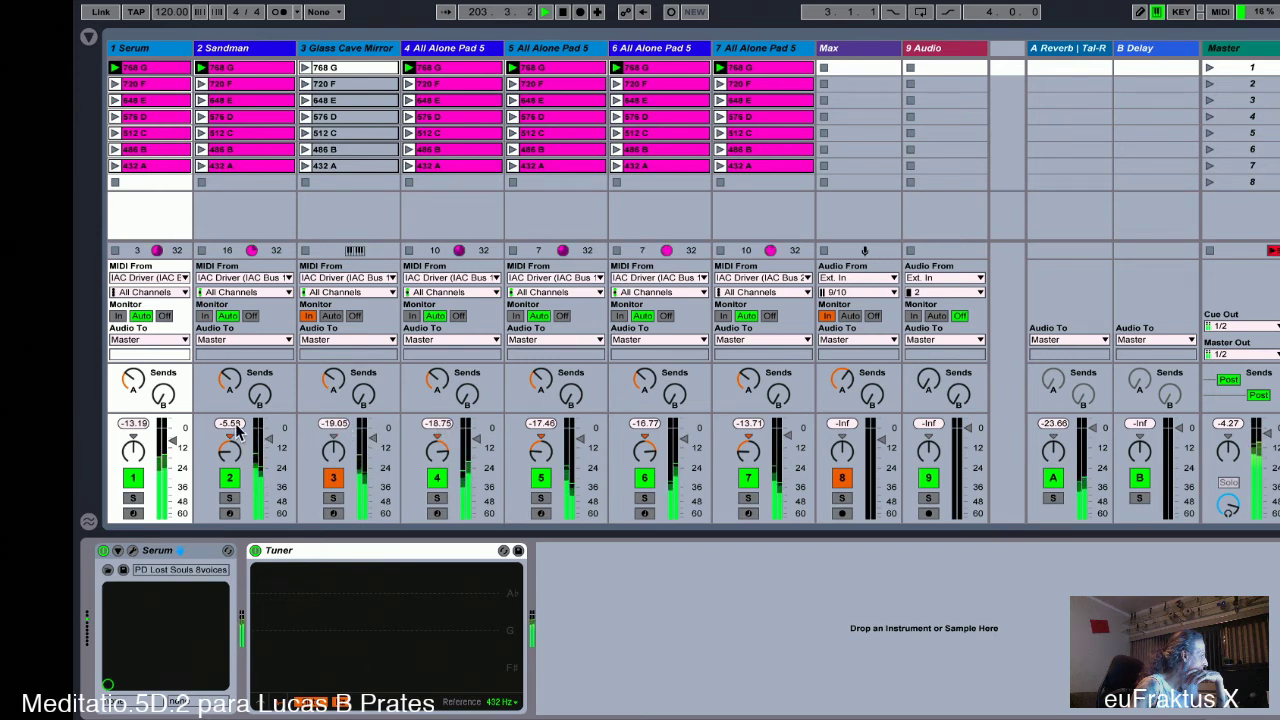
drag(236, 430, 238, 442)
drag(334, 430, 334, 424)
drag(440, 442, 442, 438)
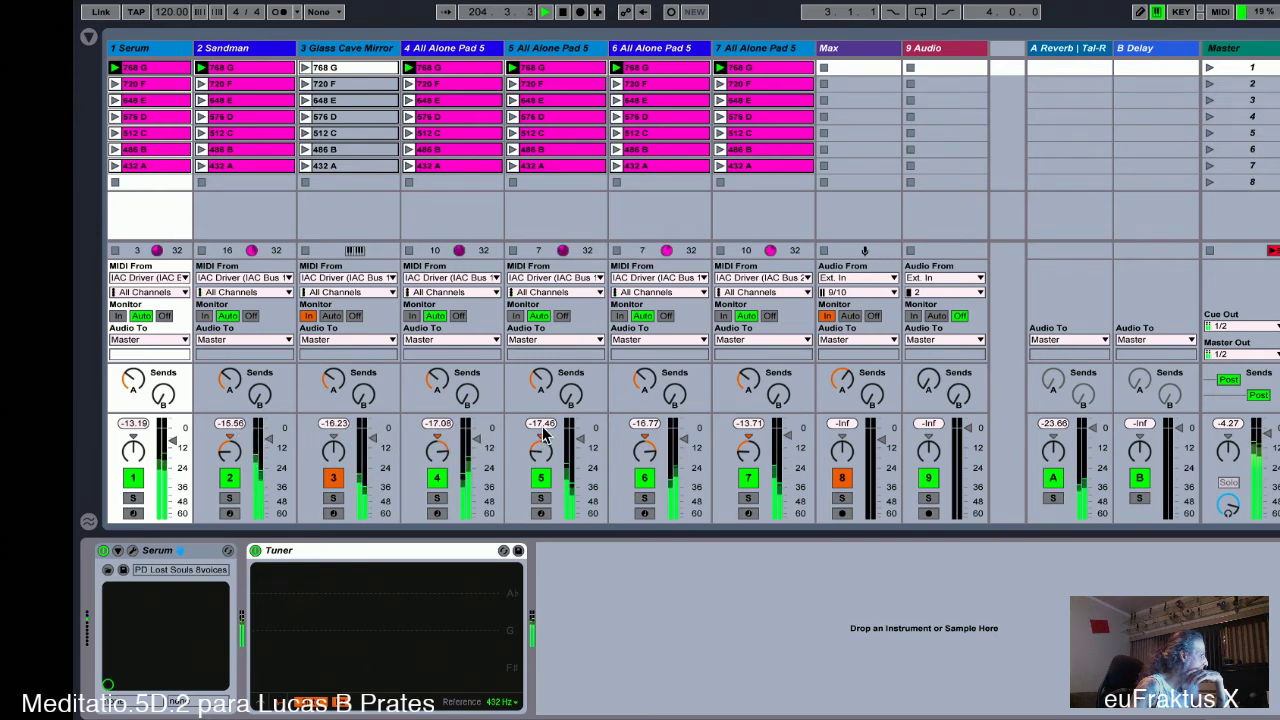
drag(543, 428, 543, 440)
drag(644, 426, 644, 438)
drag(750, 426, 752, 440)
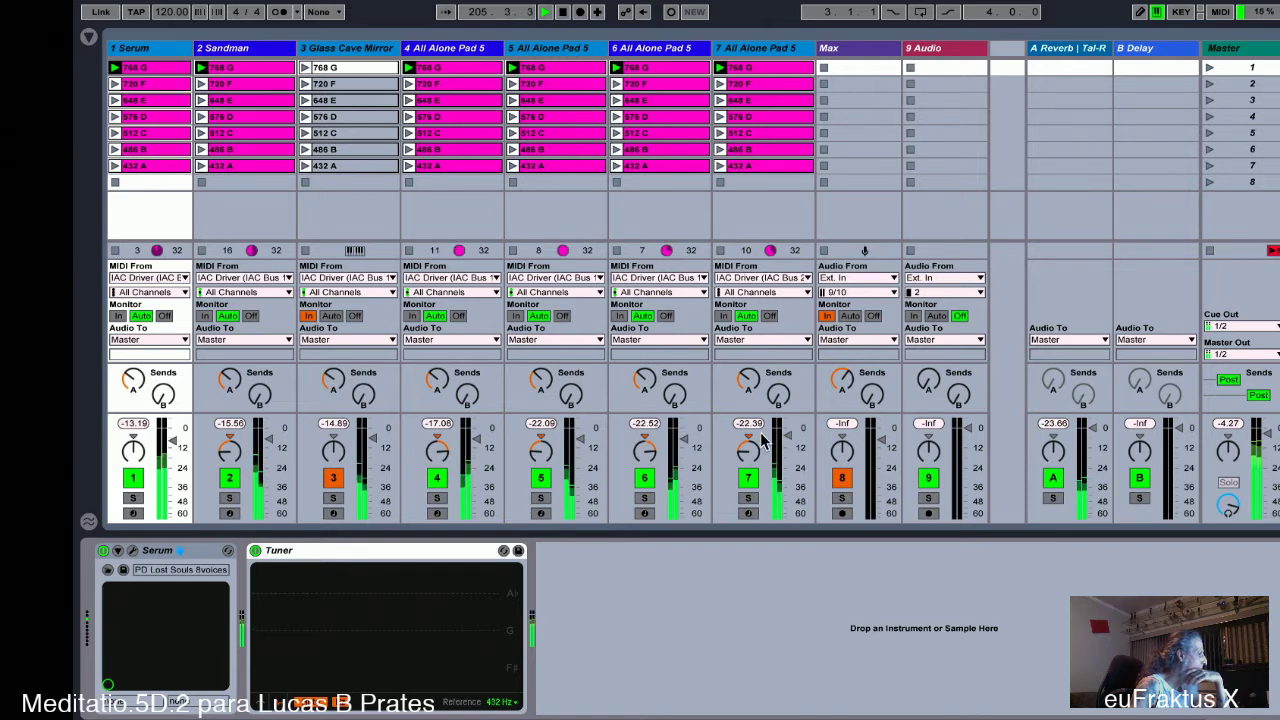
- Launch the 512 C clips one by one on All Alone Pad tracks 7, 4 and 6, Sandman, All Alone Pad track 5 and Serum
click(720, 133)
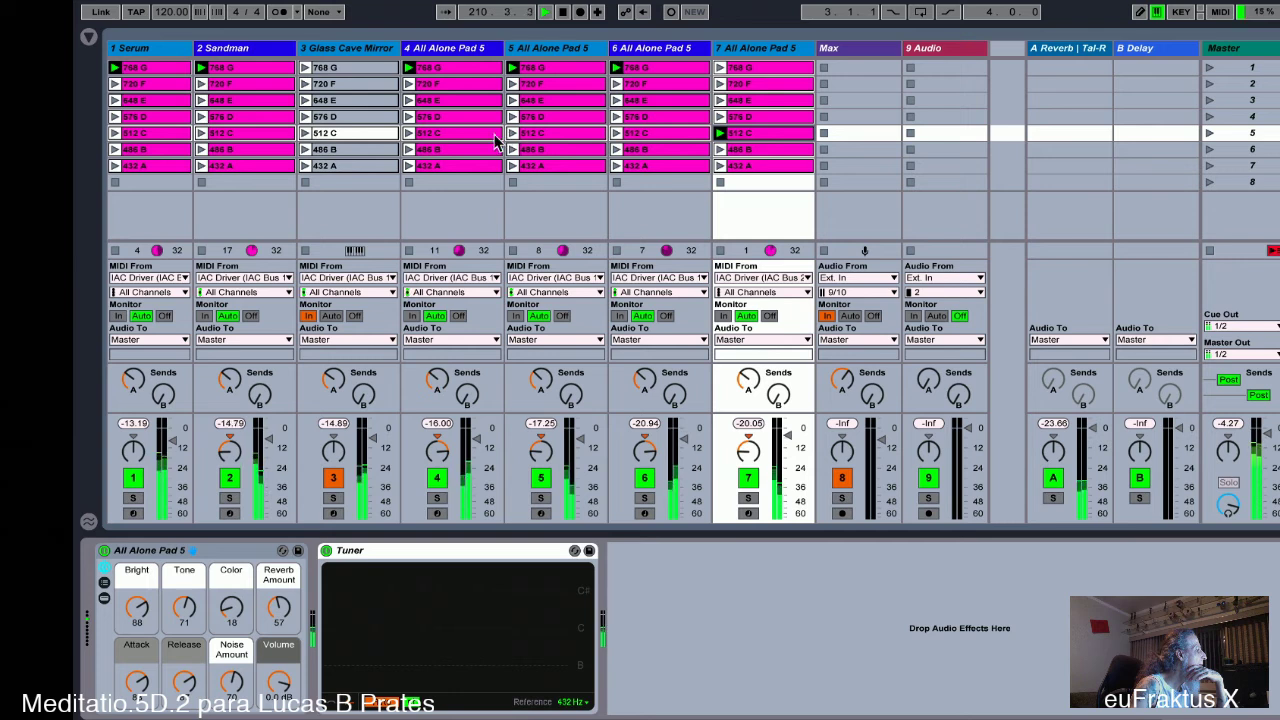
click(408, 136)
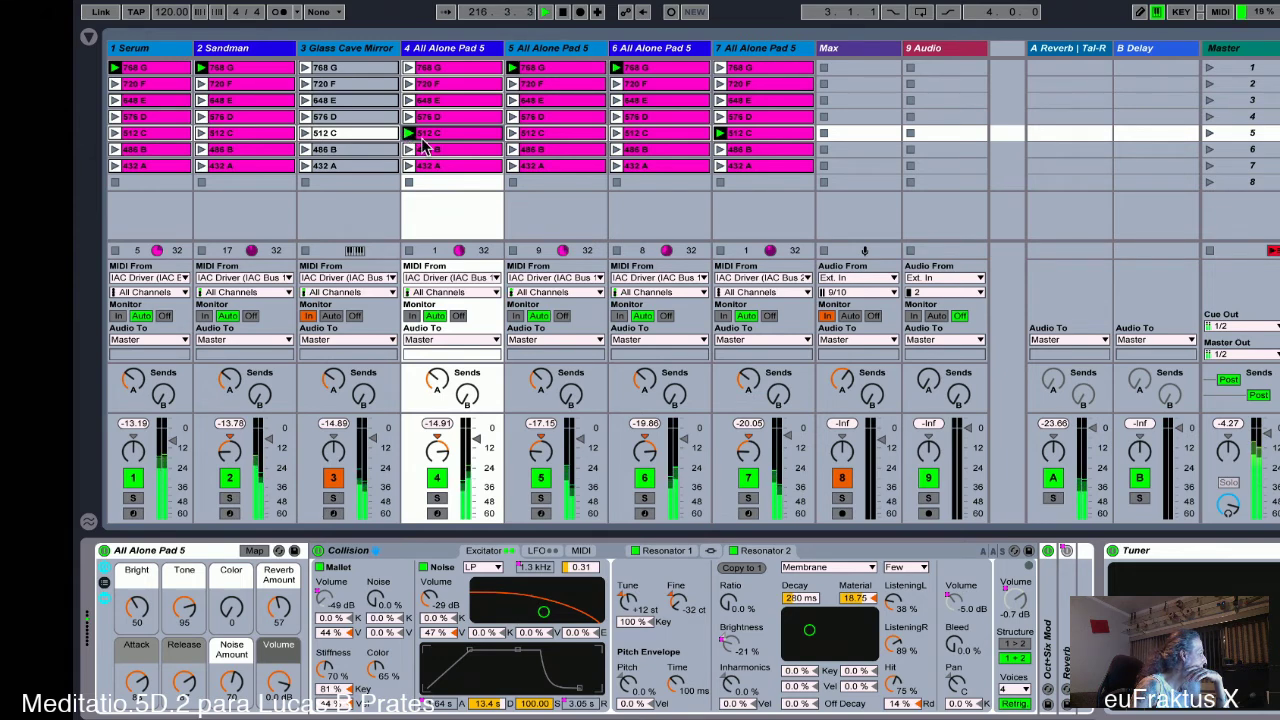
click(617, 135)
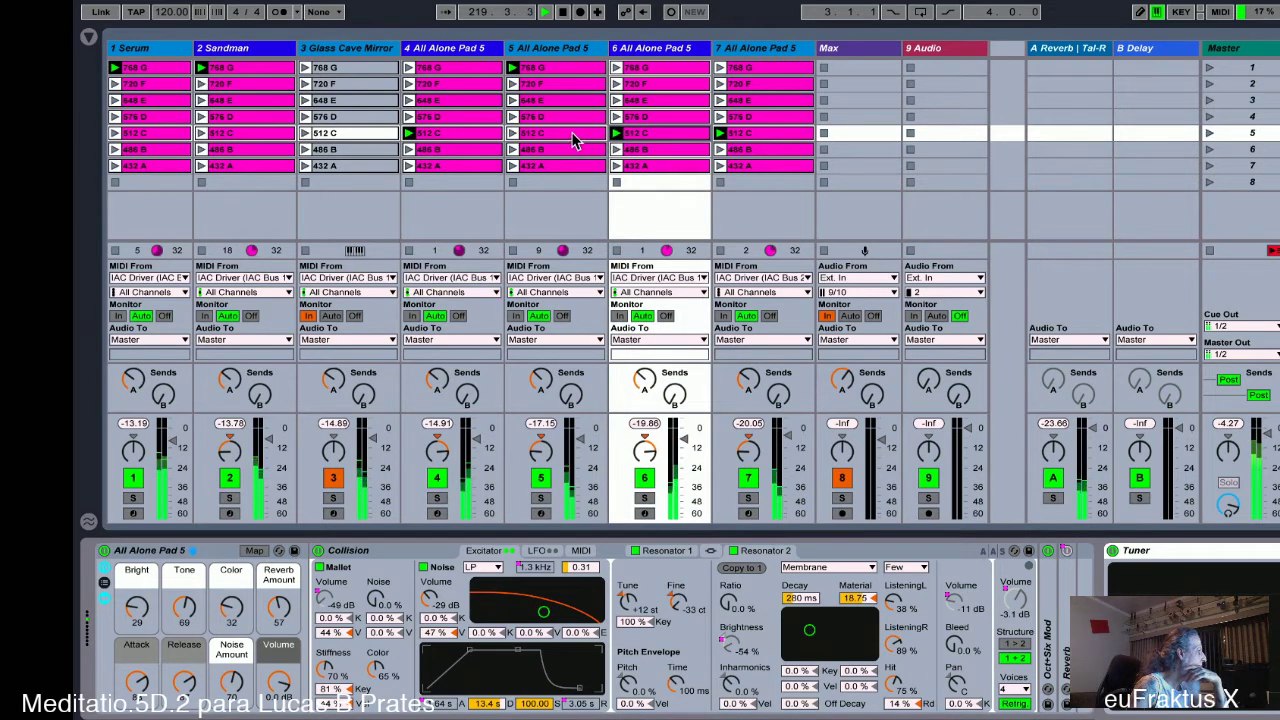
click(199, 136)
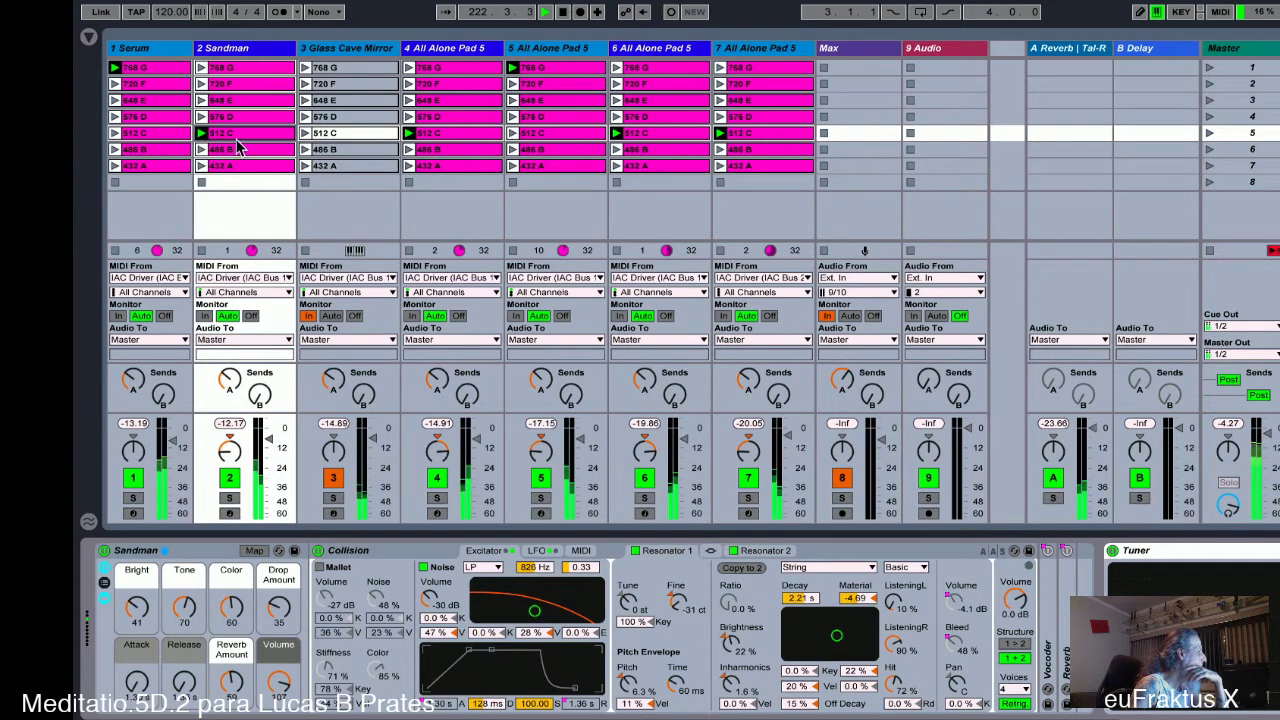
click(511, 137)
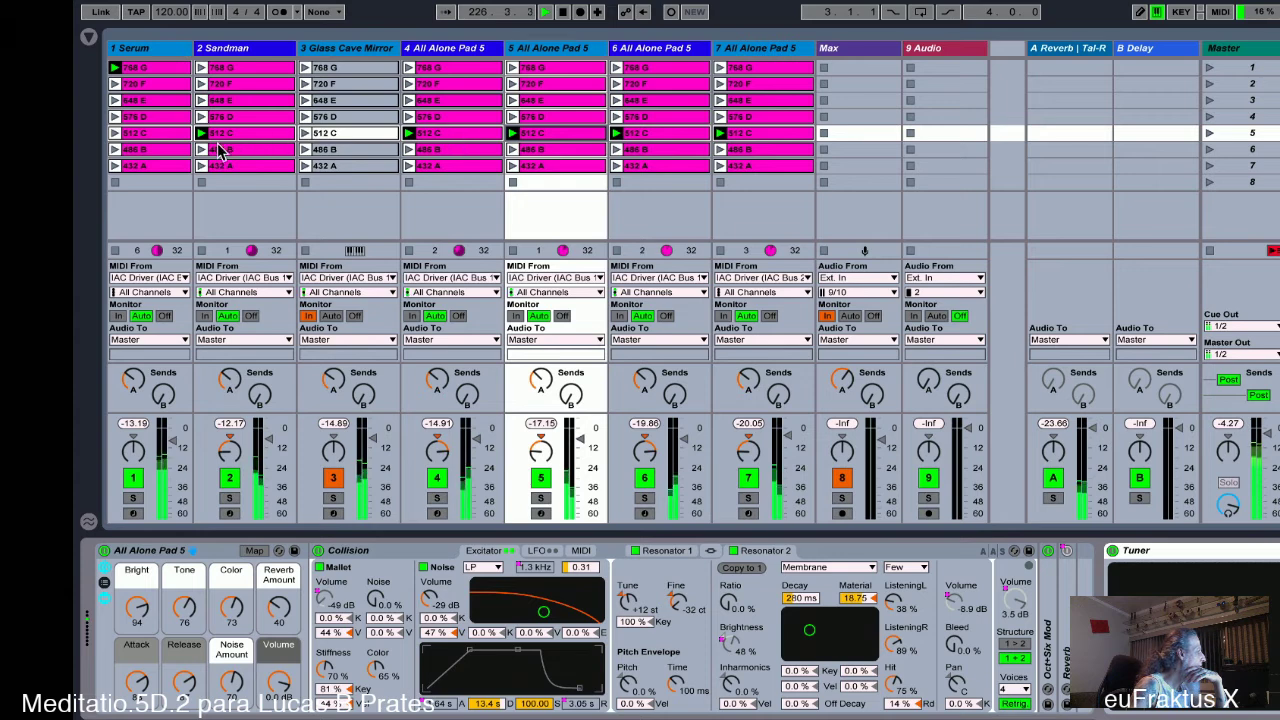
click(114, 134)
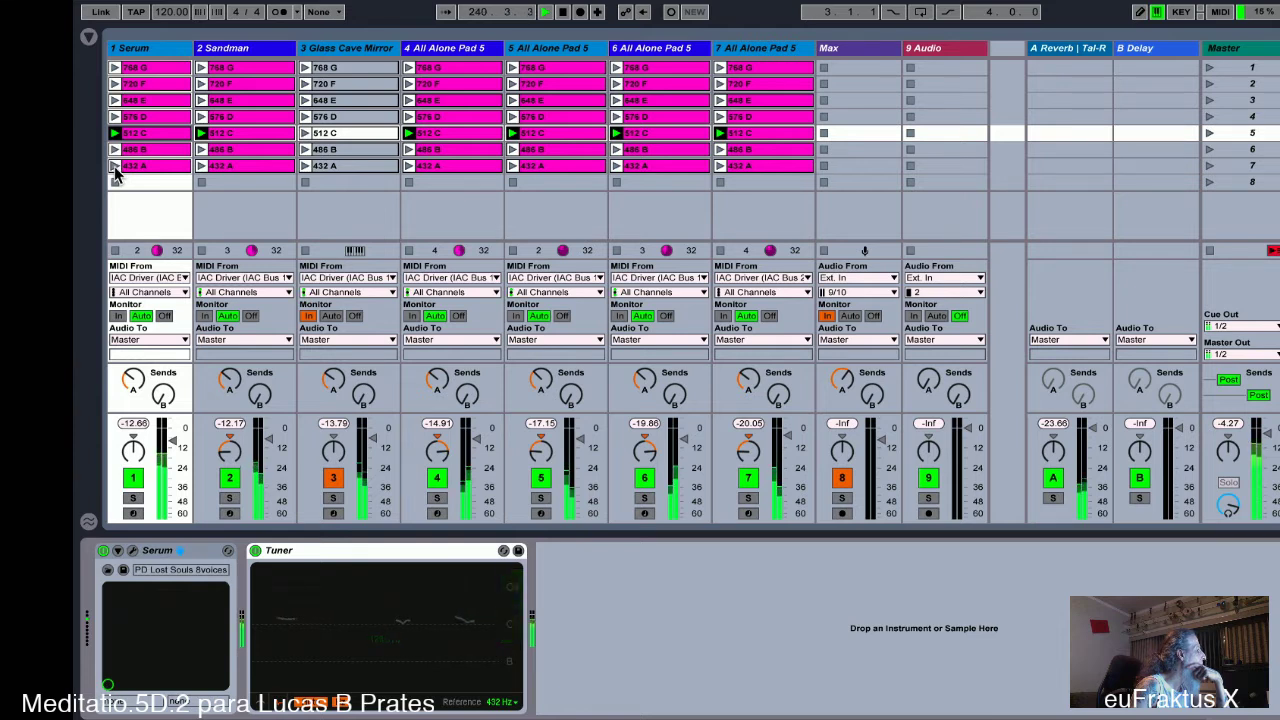
- Launch the 432 A clips one by one on Serum, All Alone Pad tracks 6, 4, 7 and 5, and Sandman
click(114, 167)
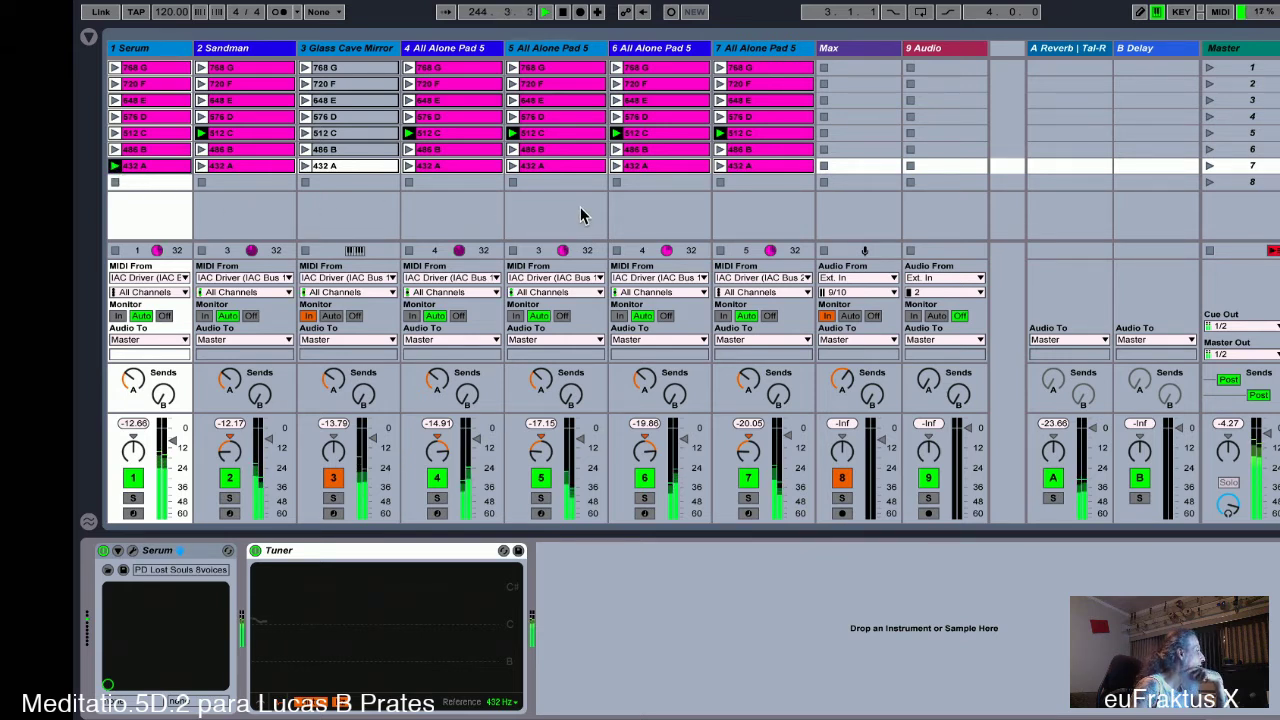
click(616, 167)
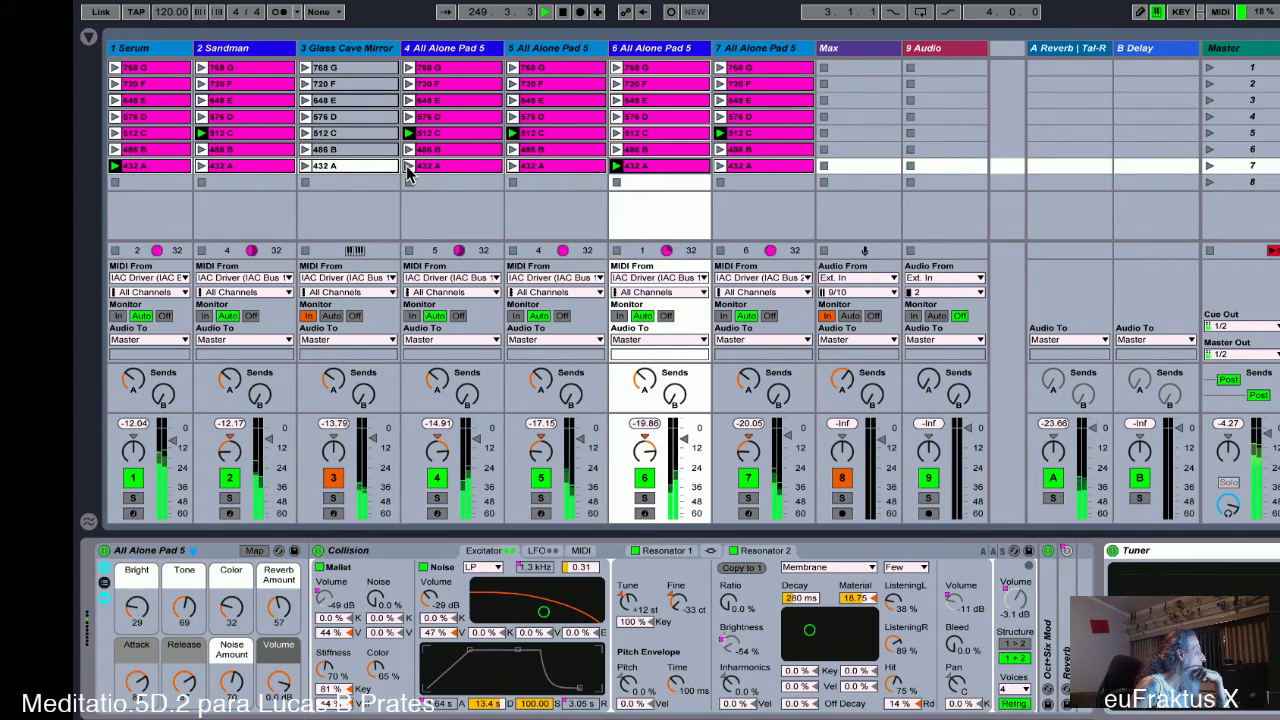
click(409, 167)
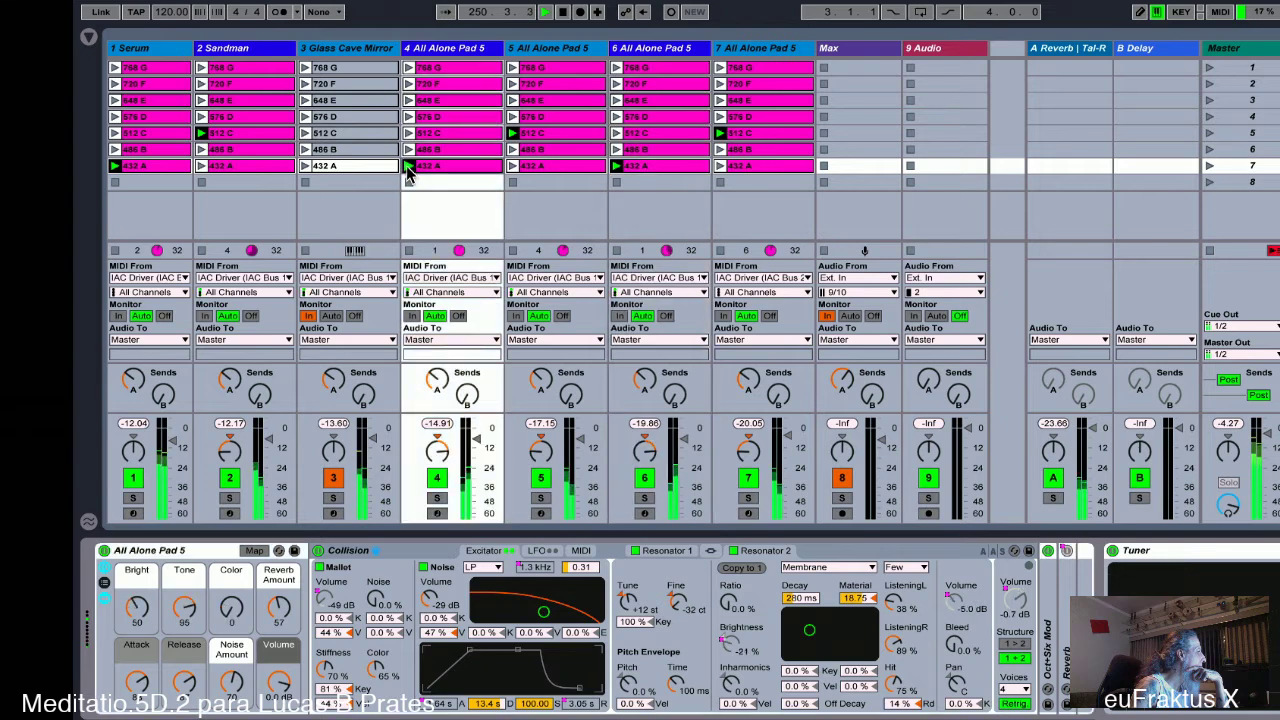
click(719, 168)
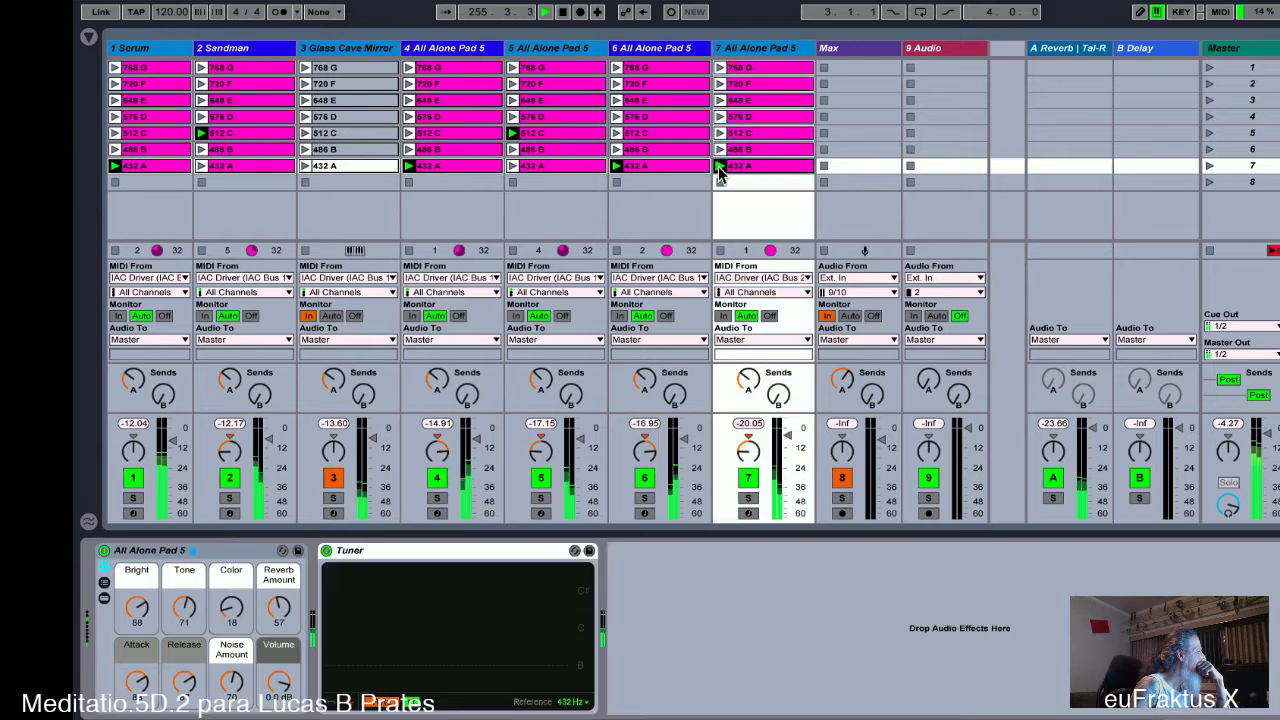
click(511, 168)
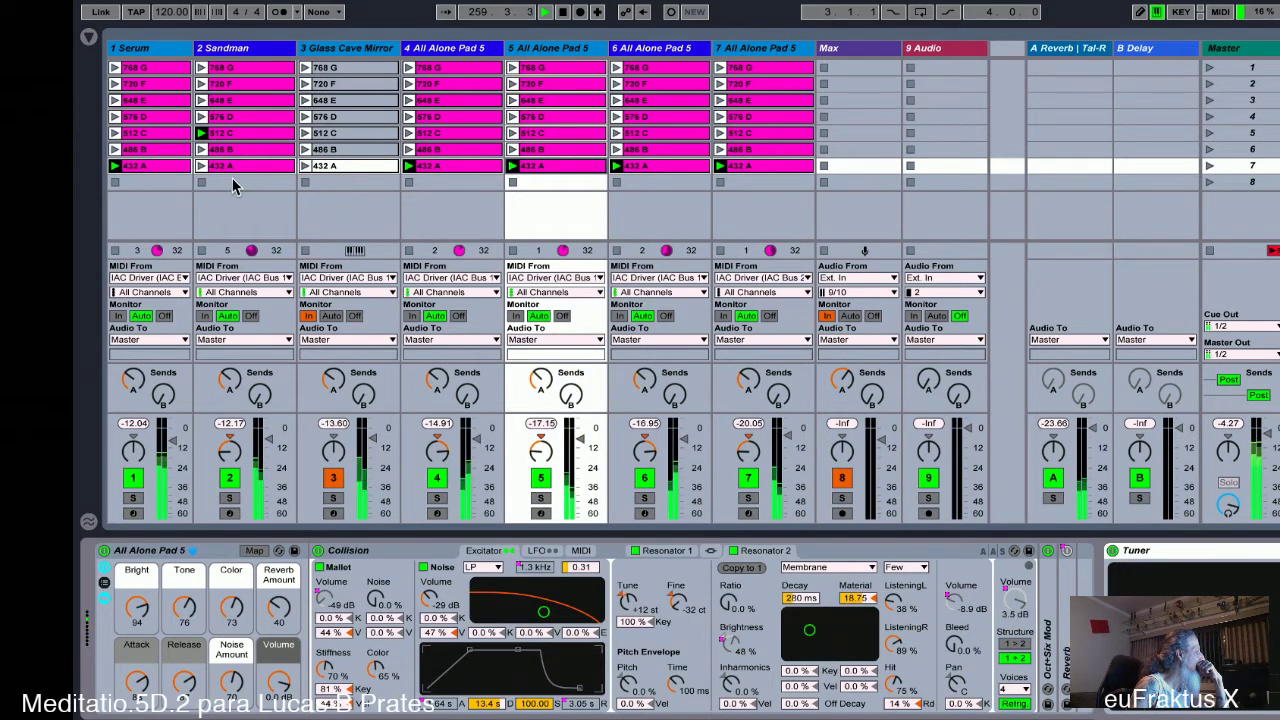
click(201, 167)
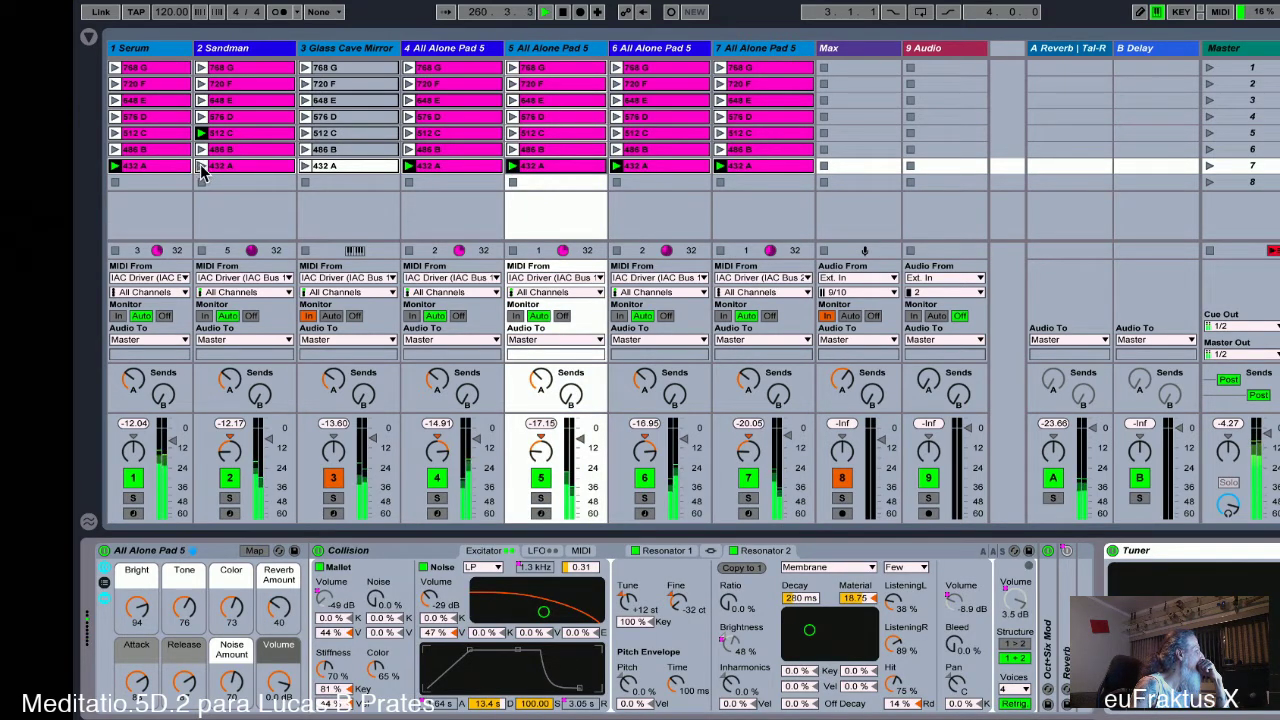
click(201, 167)
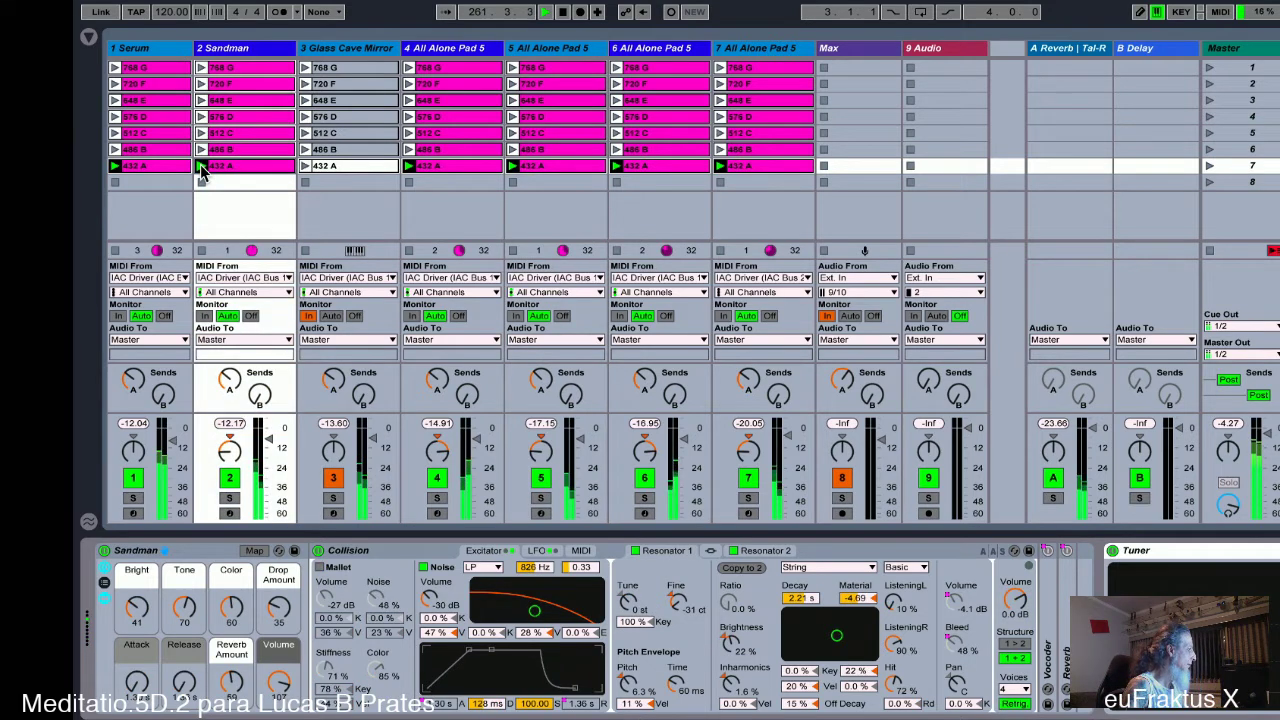
- Switch to the Max Markov chain patch, set the Automate value to 1618 and turn on the Automate and qmetro 10000 toggles
key(super+Tab)
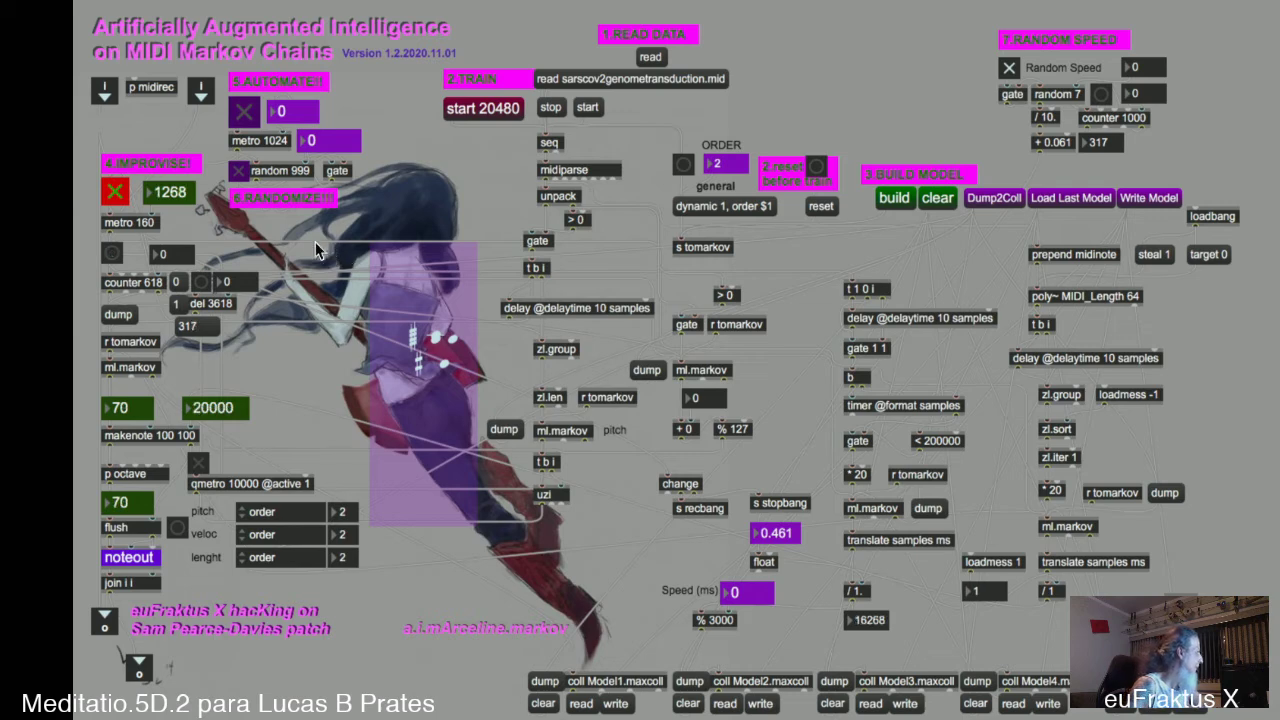
click(292, 116)
text(161)
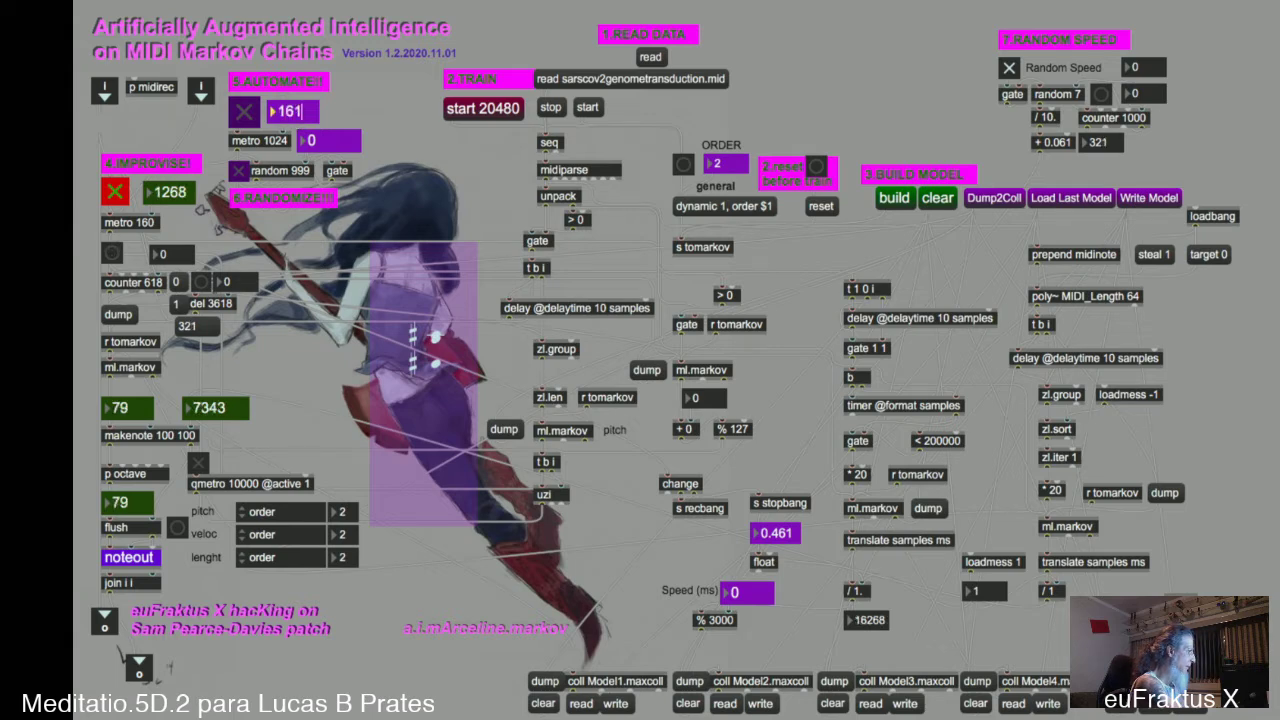
text(8)
key(Return)
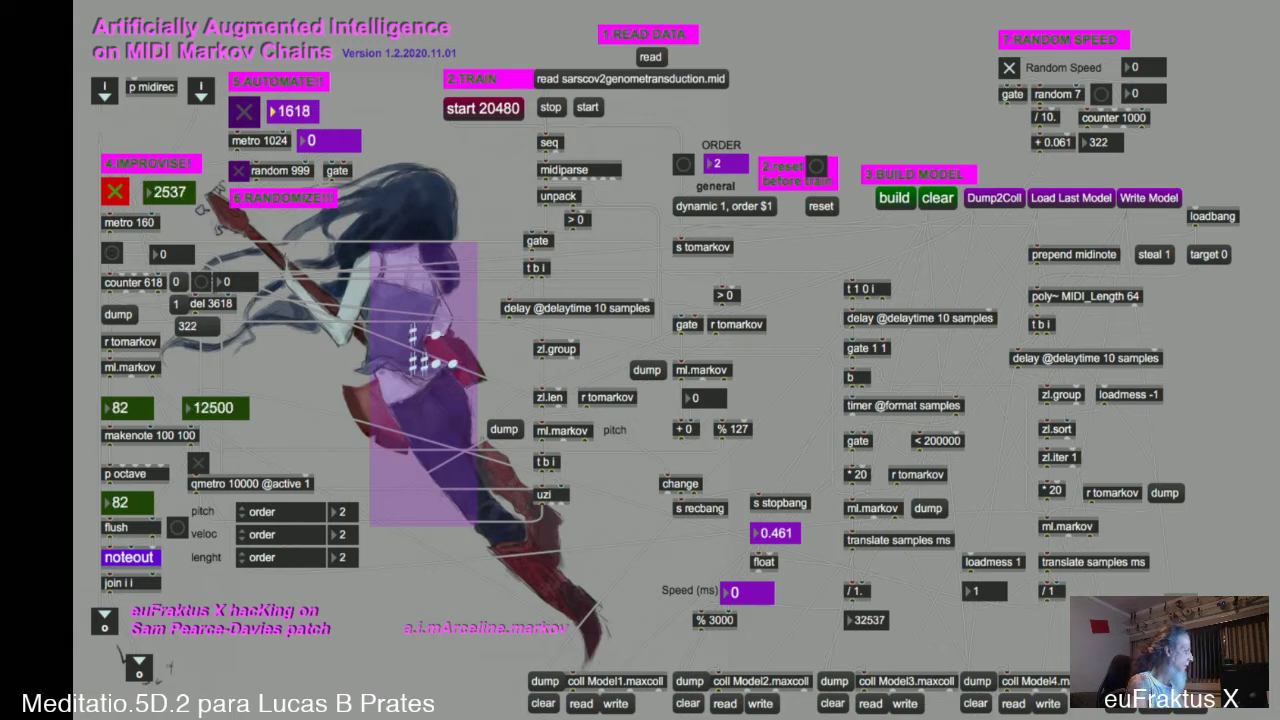
click(243, 112)
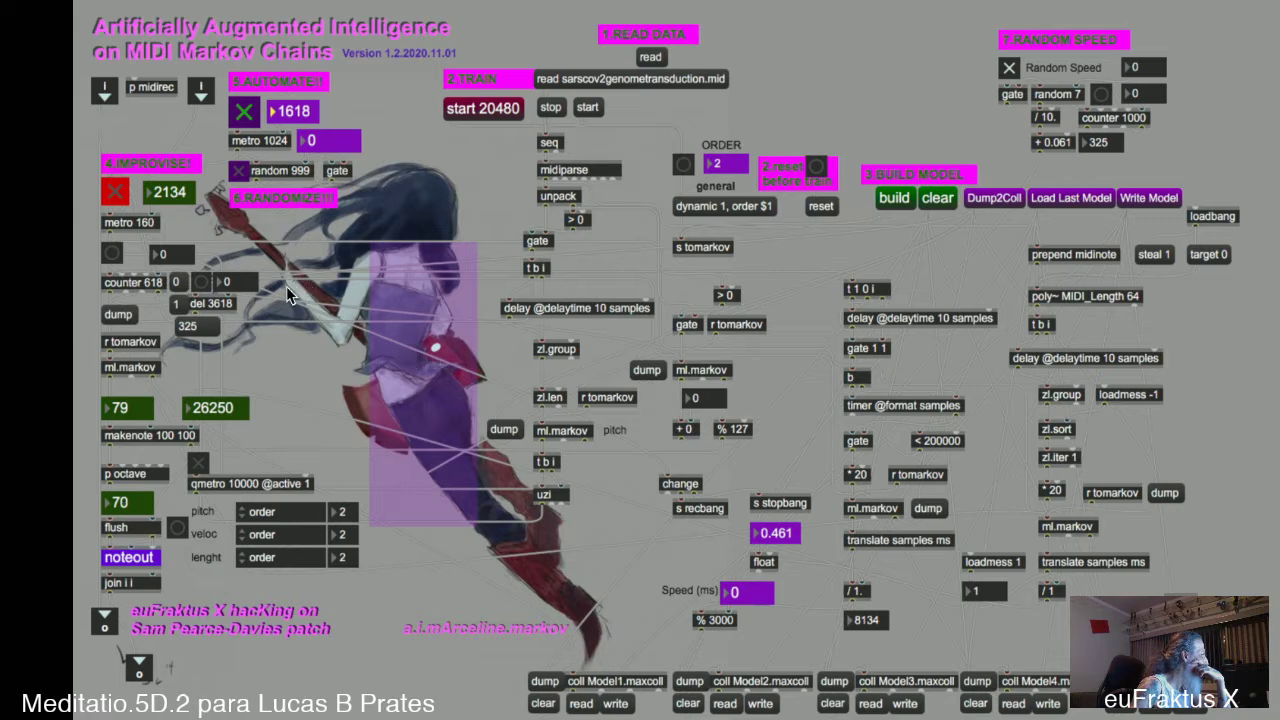
click(198, 465)
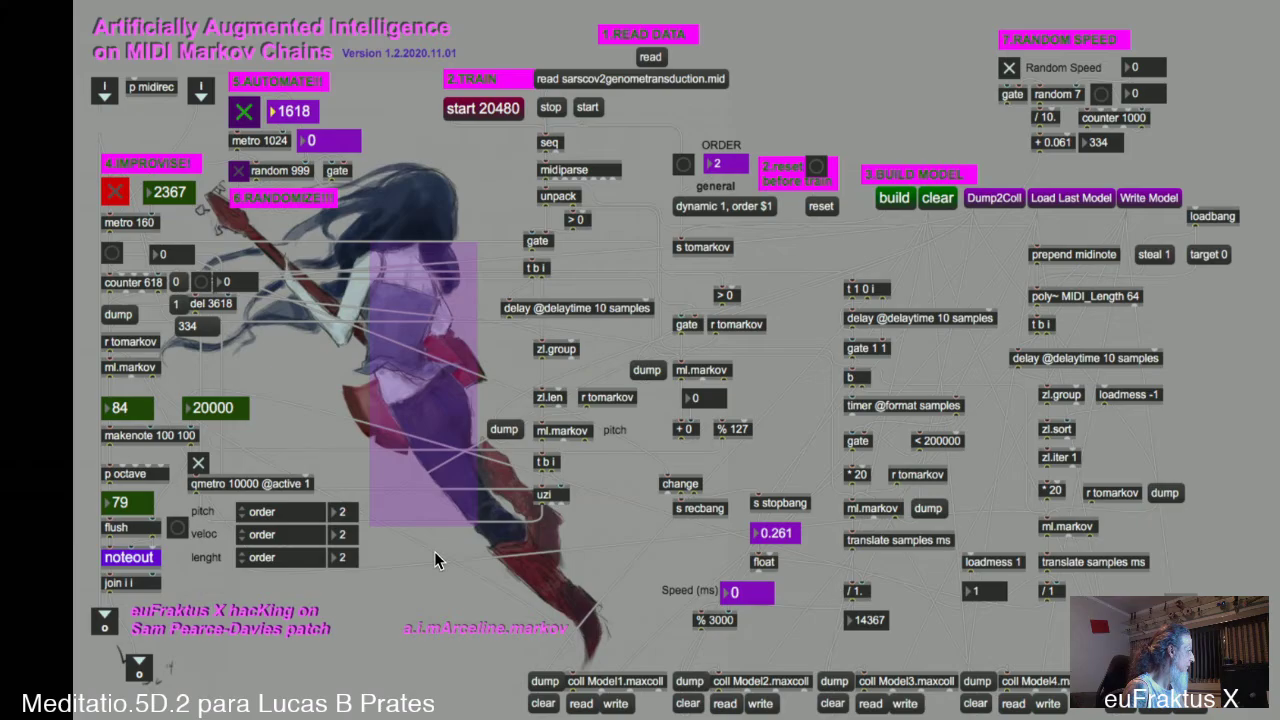
- Return to Ableton Live and examine the Resonator 1 settings of Collision inside the Glass Cave Mirror rack, then hide the rack's devices
key(super+Tab)
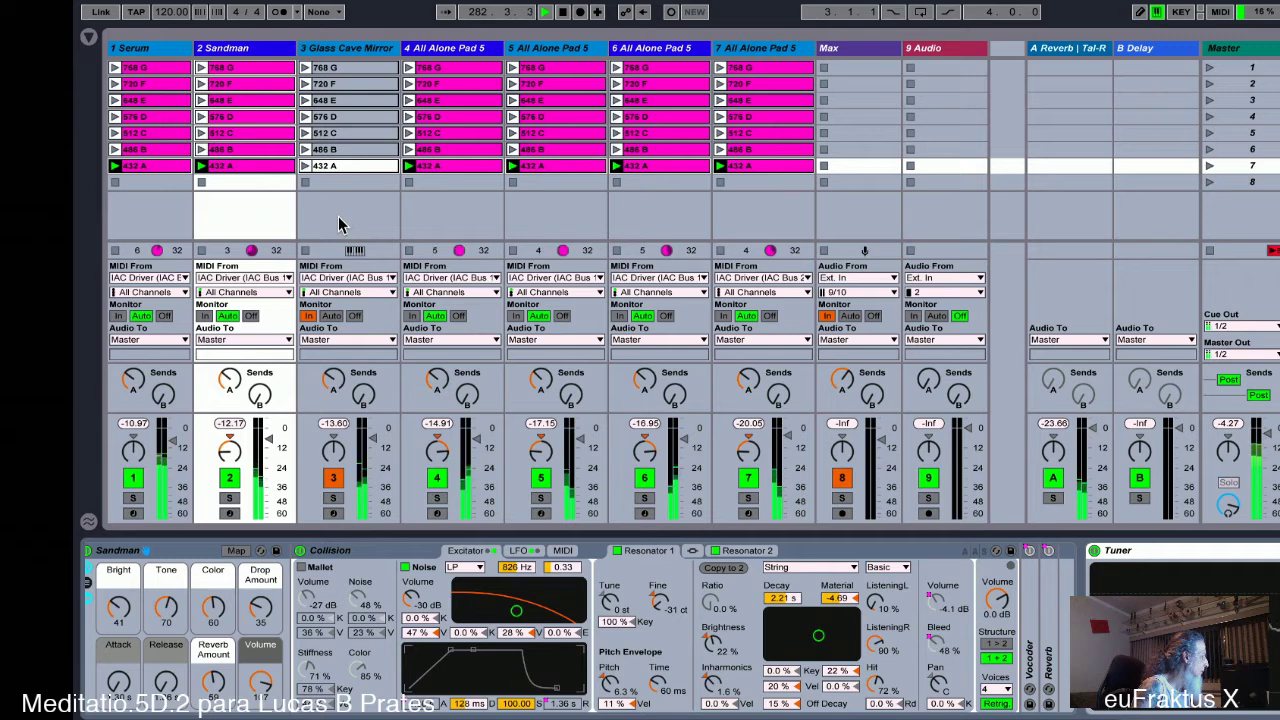
click(348, 48)
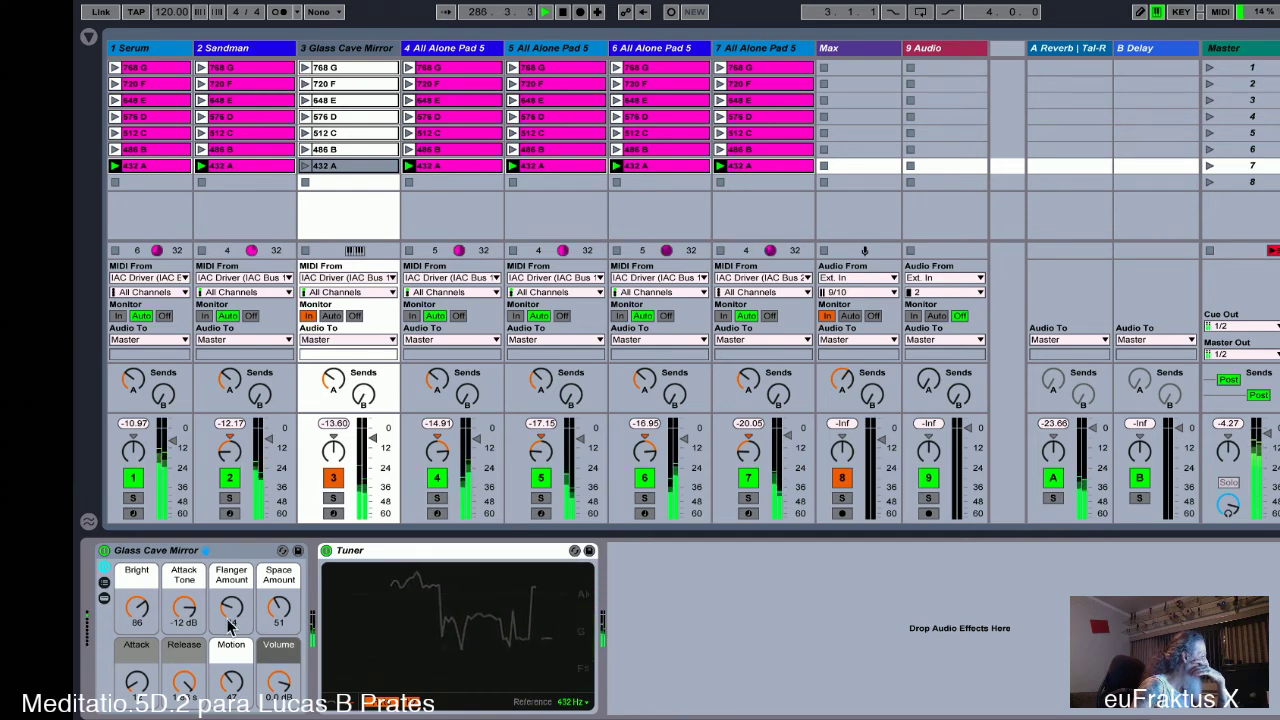
click(104, 598)
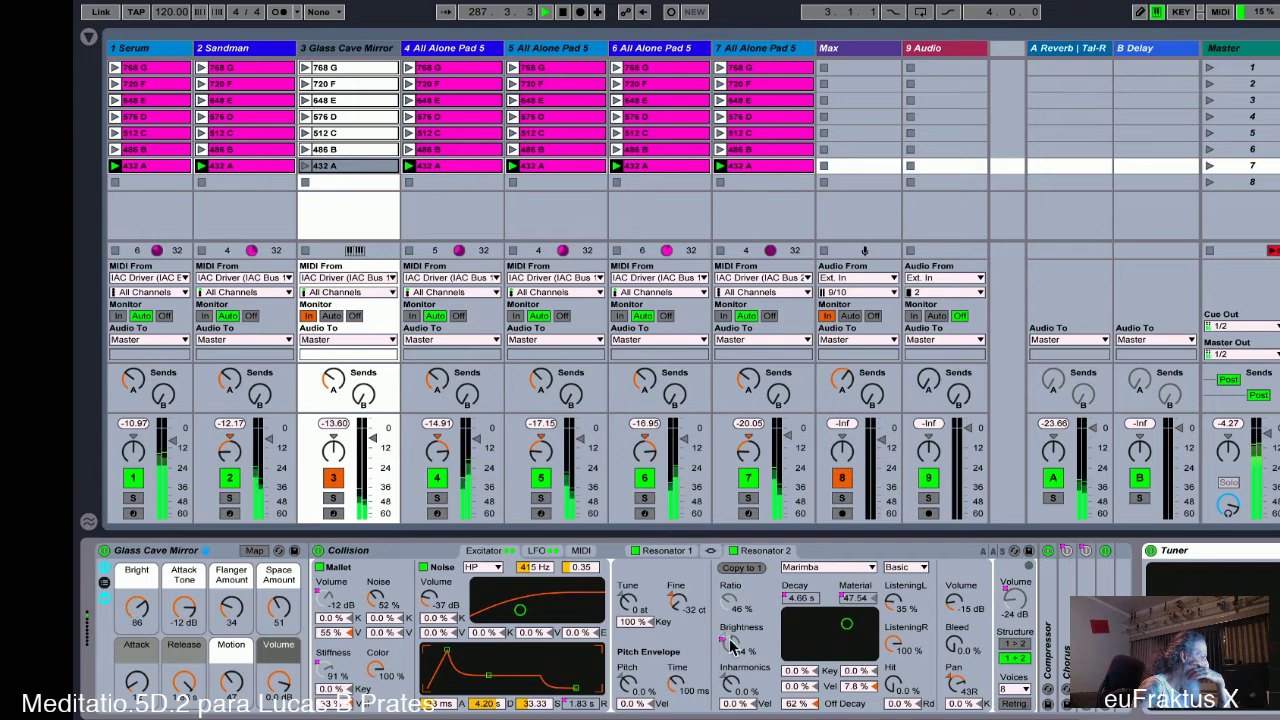
click(675, 556)
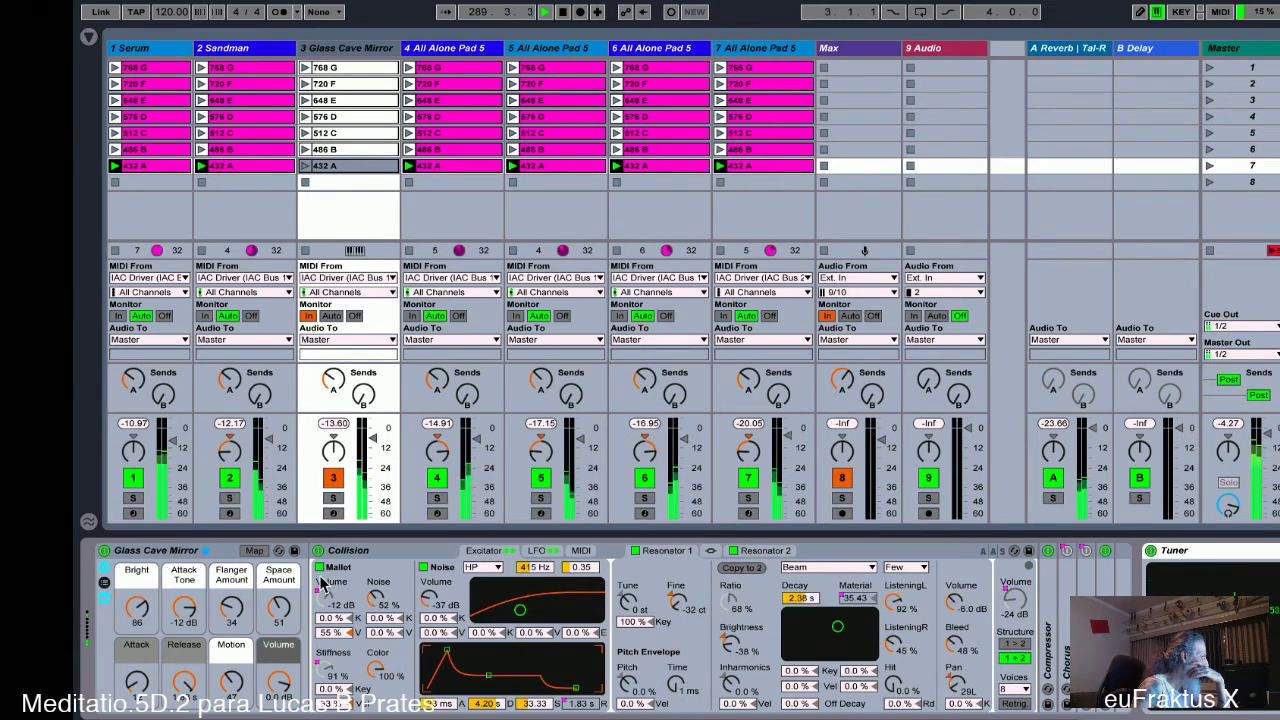
click(104, 598)
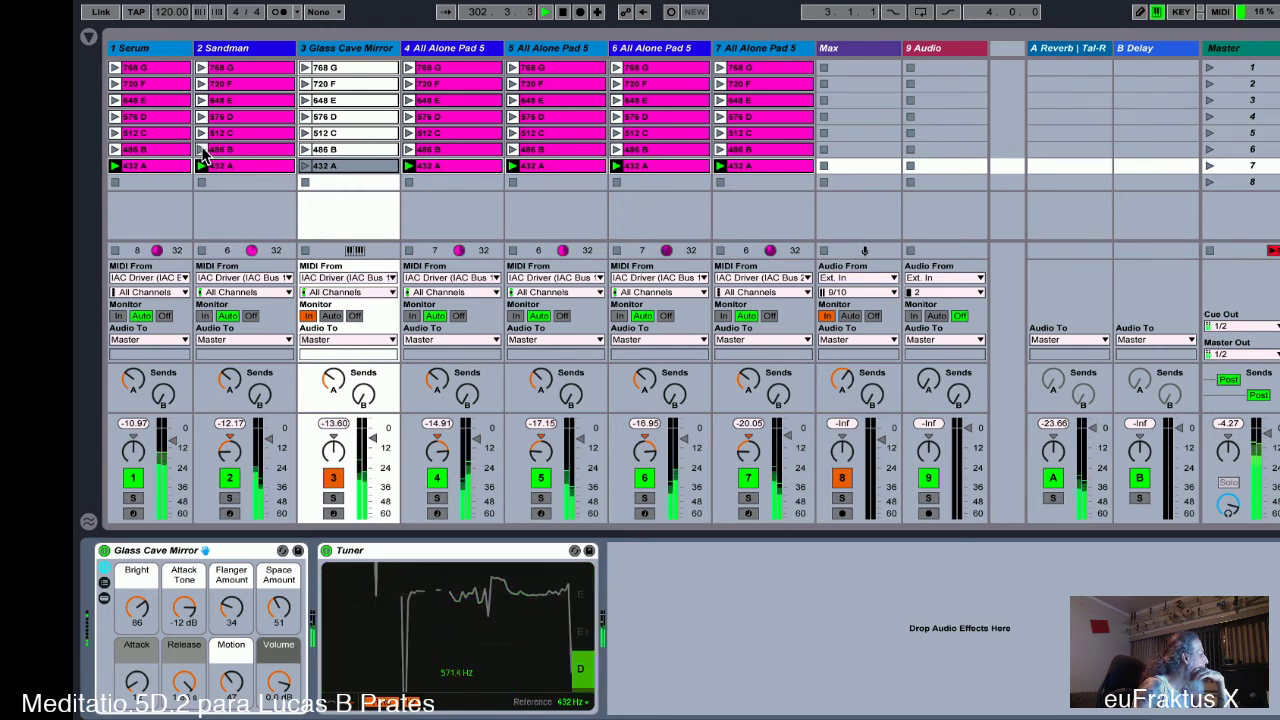
- Launch the 720 F clips one by one on Sandman, All Alone Pad tracks 6, 4, 7 and 5, and Serum
click(199, 88)
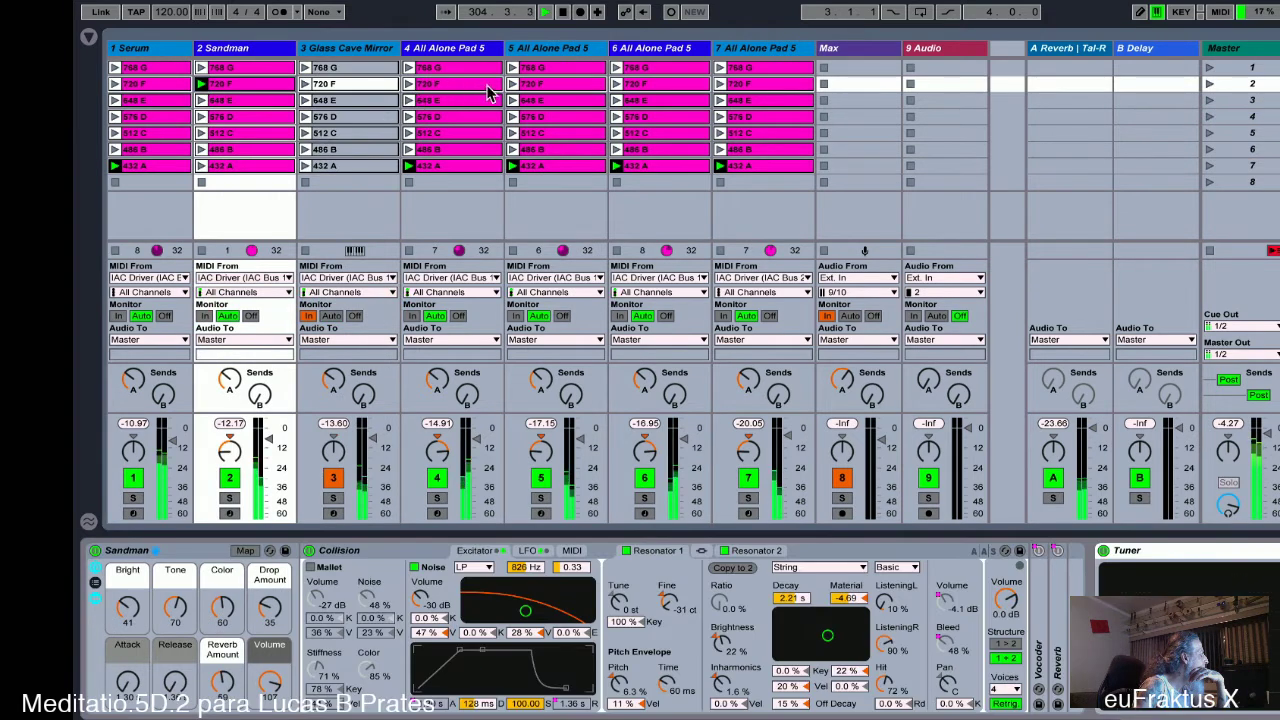
click(617, 84)
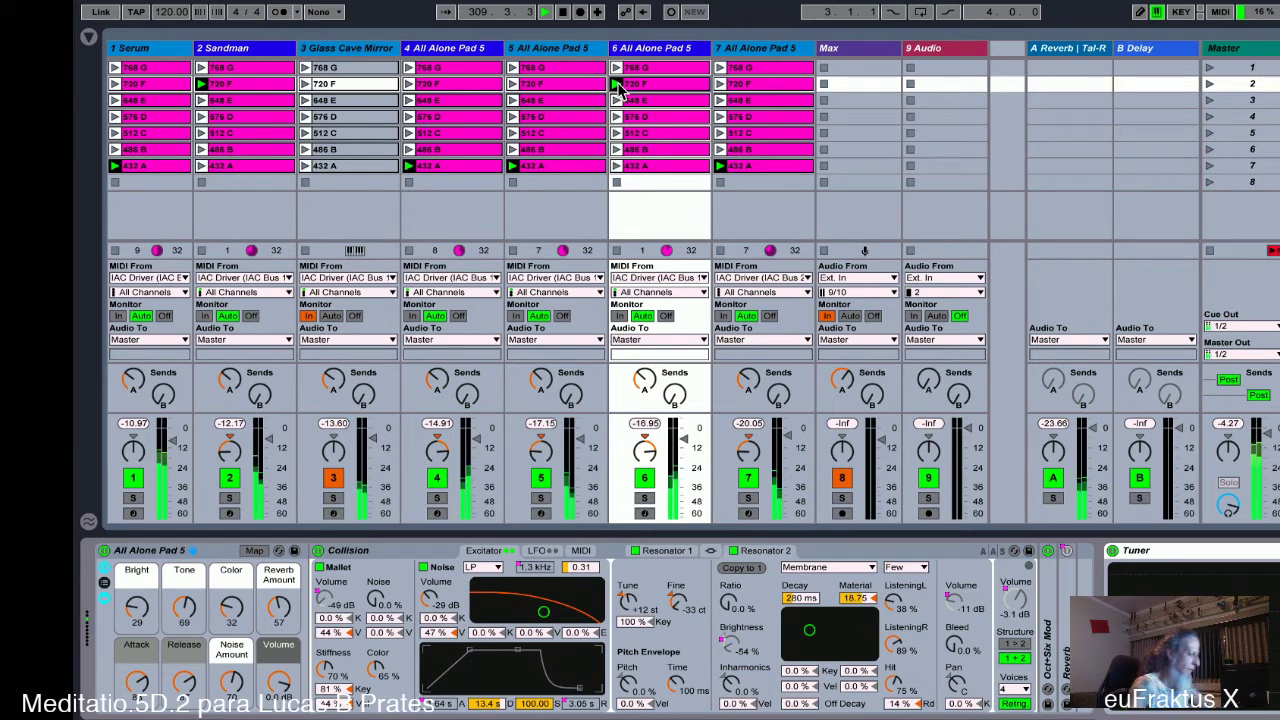
click(409, 86)
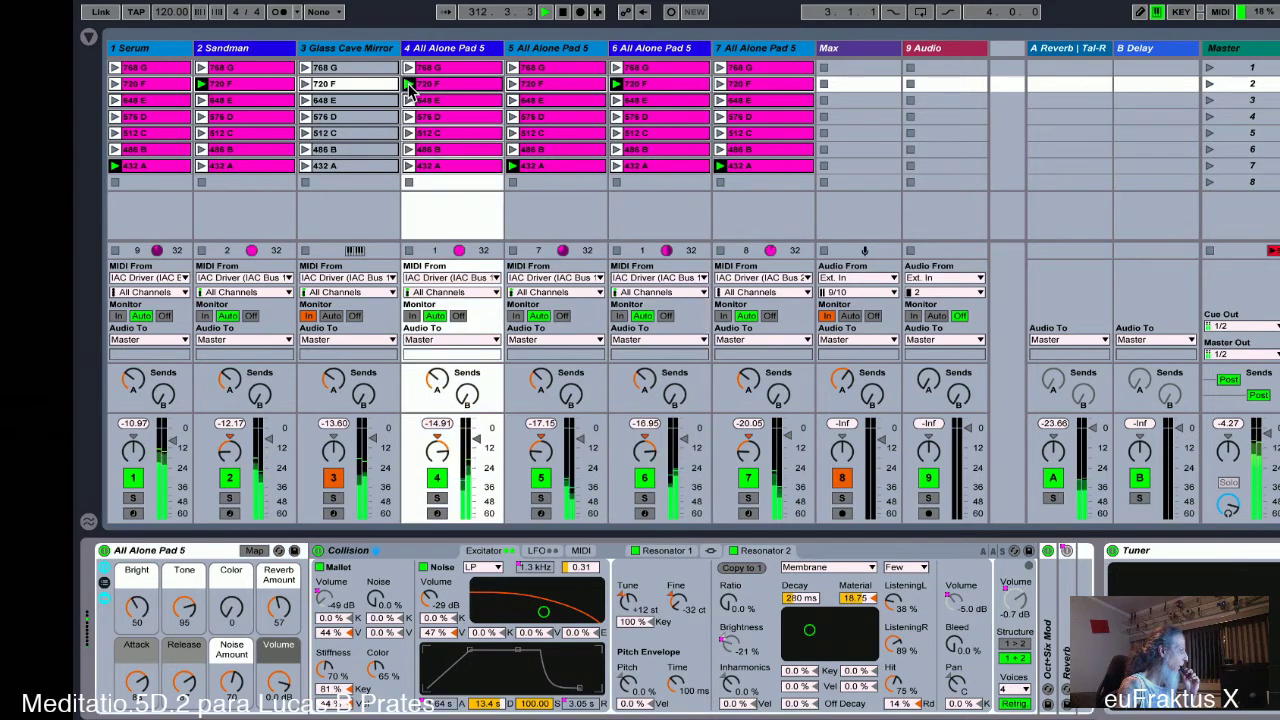
click(719, 84)
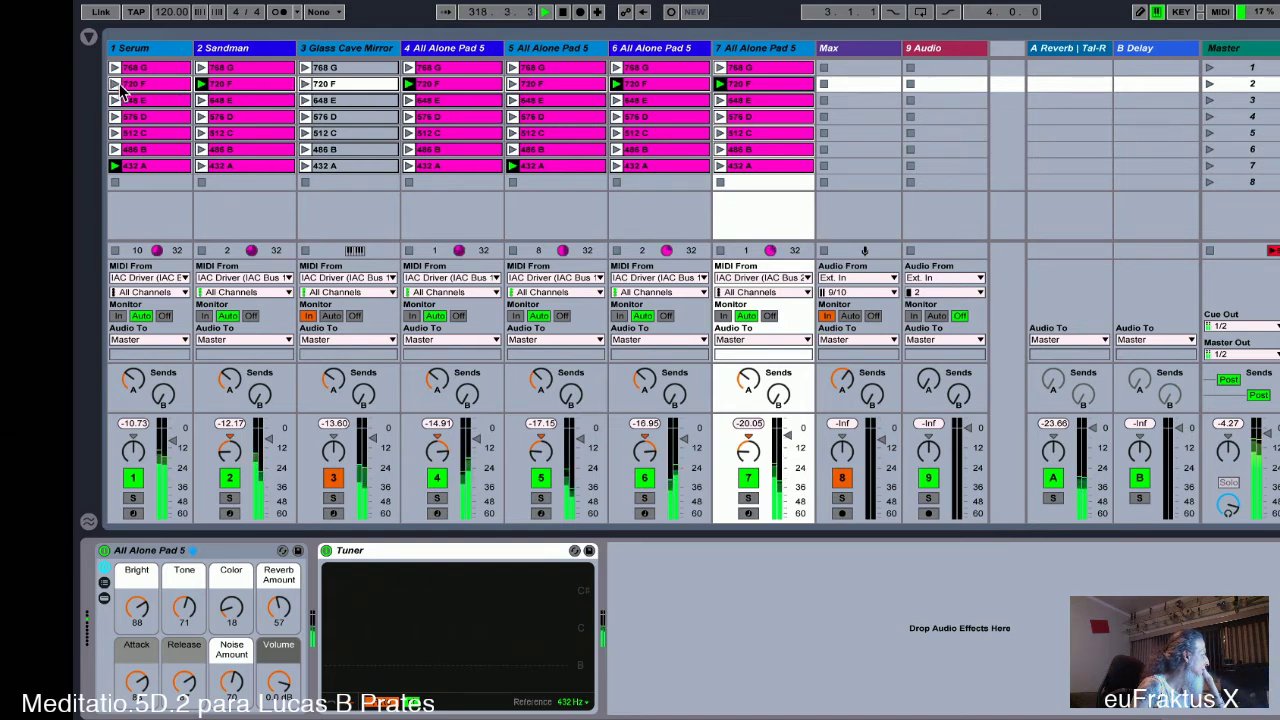
click(510, 85)
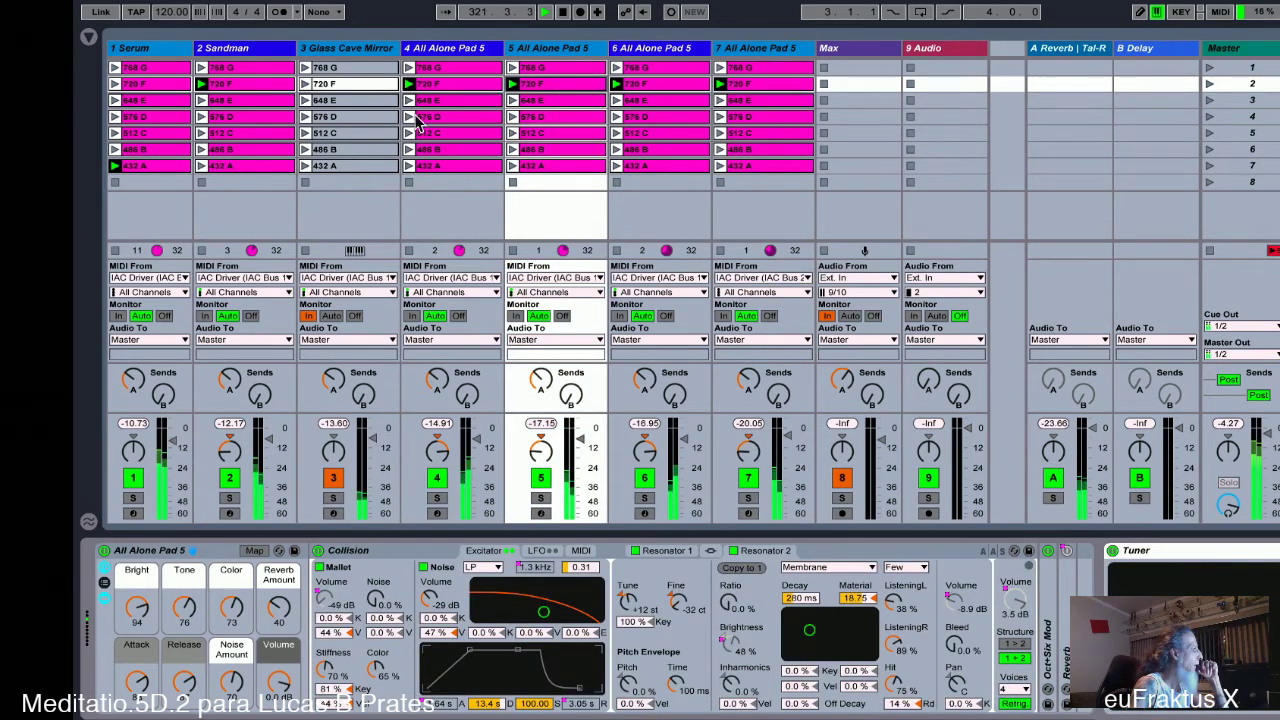
click(115, 84)
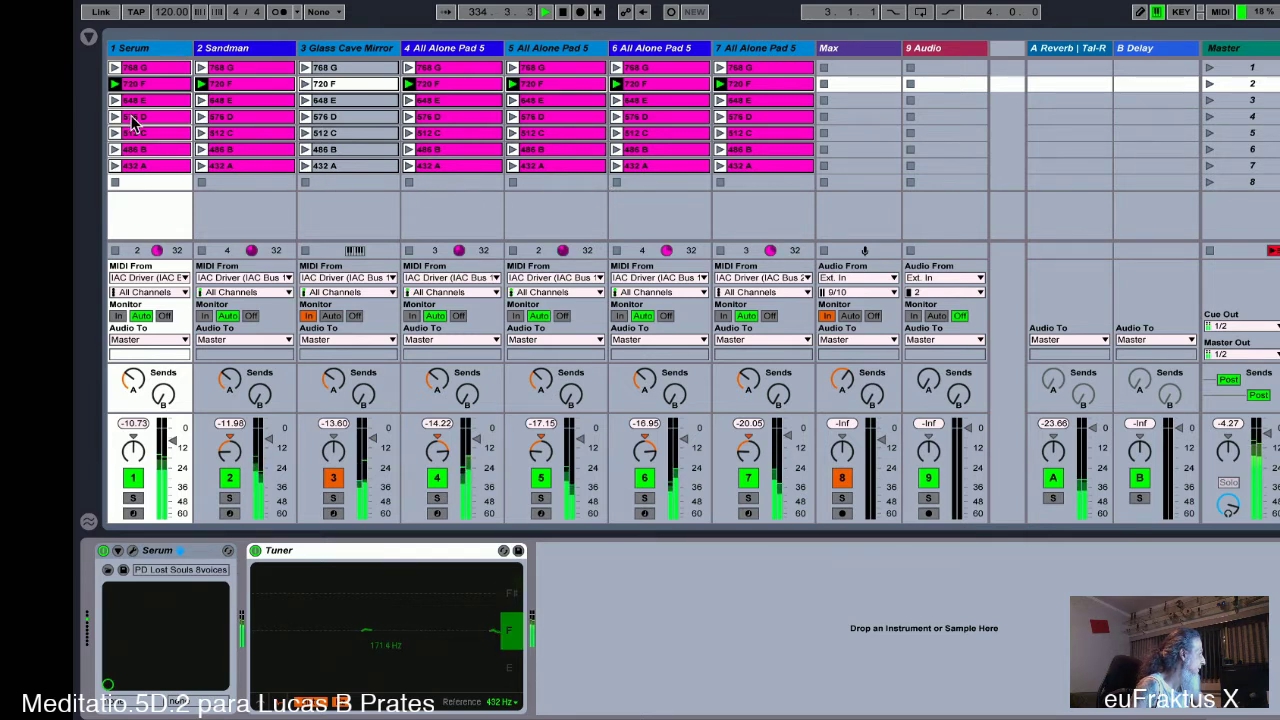
- Launch the 648 E clip on the Serum track
key(Down)
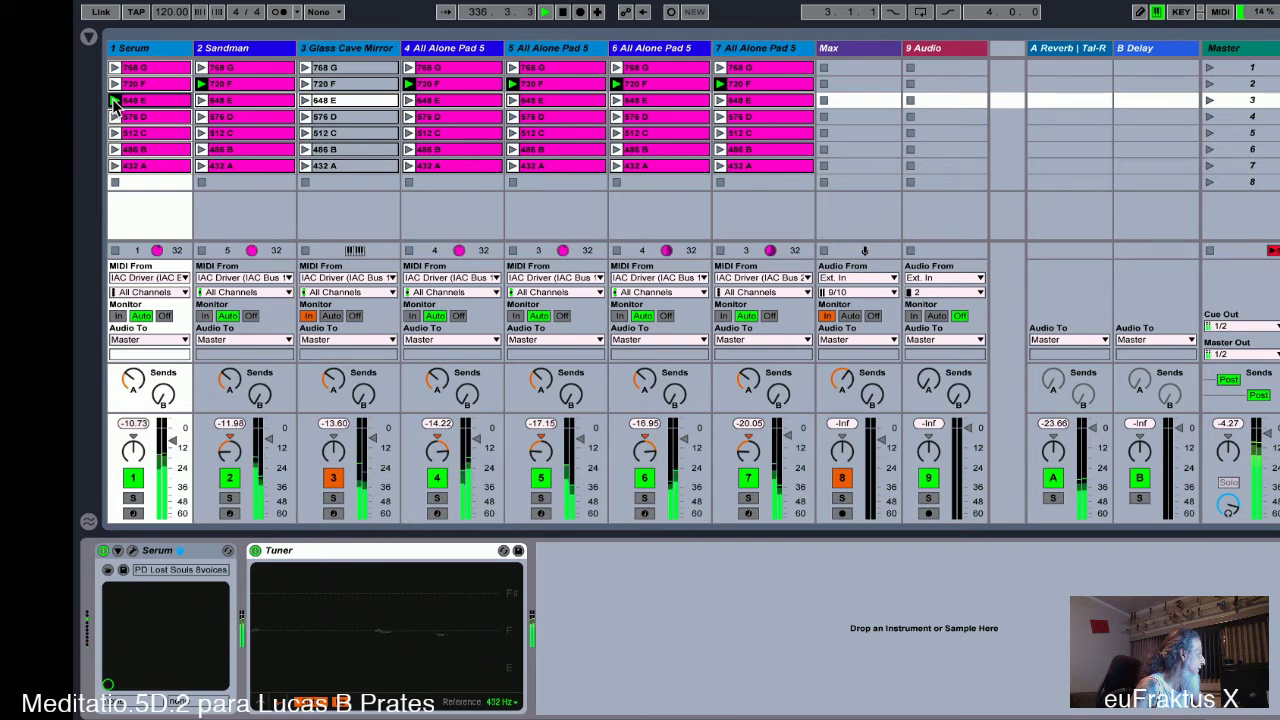
click(114, 100)
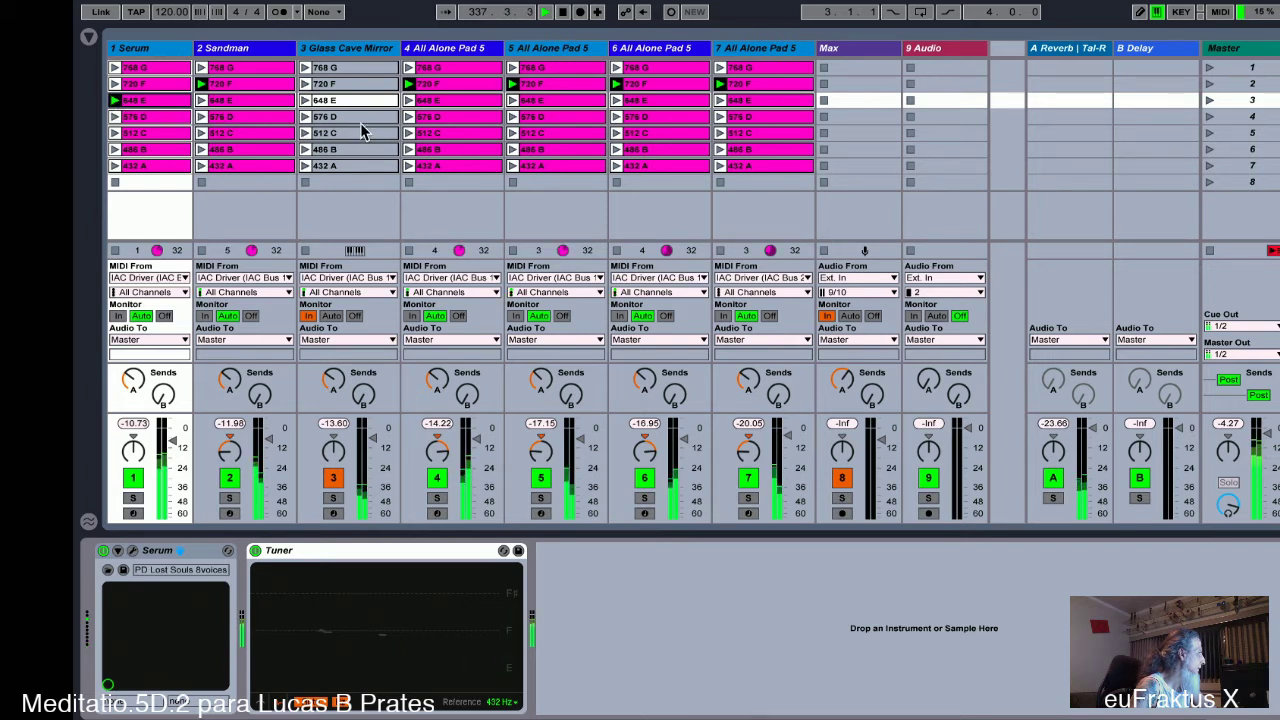
- Launch the 648 E clips one by one on All Alone Pad tracks 5, 7 and 4
click(512, 101)
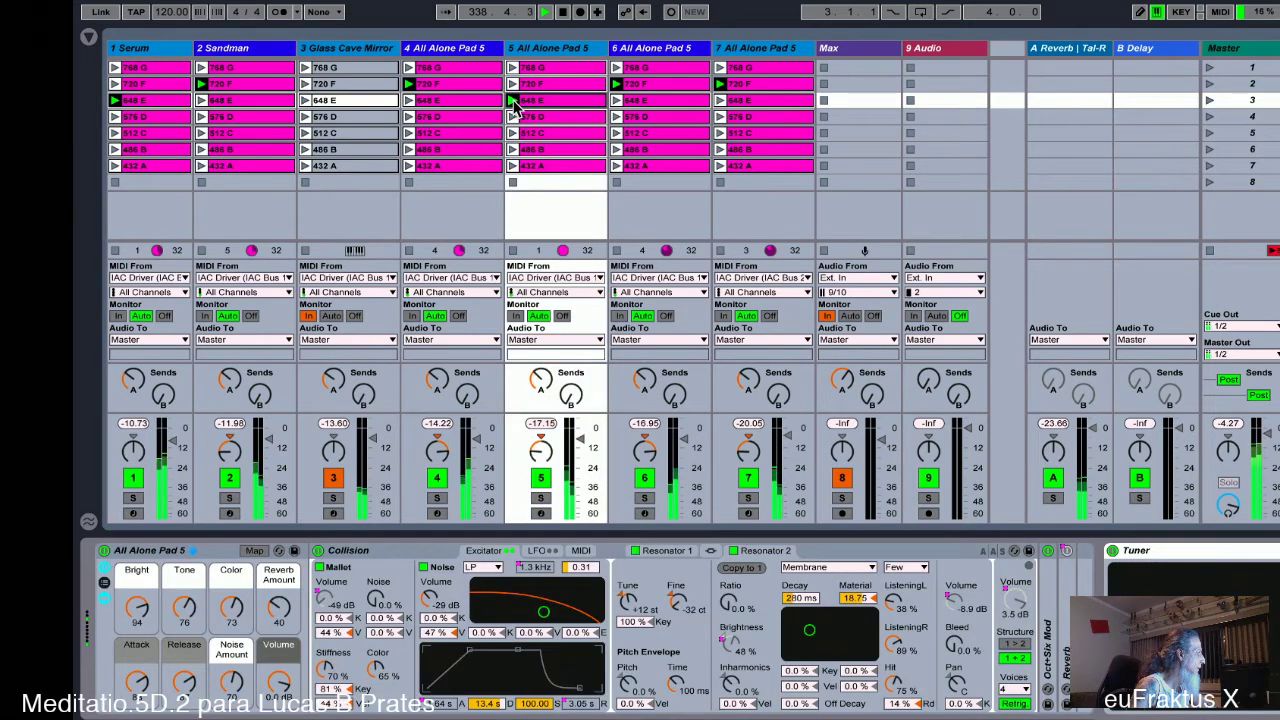
click(721, 101)
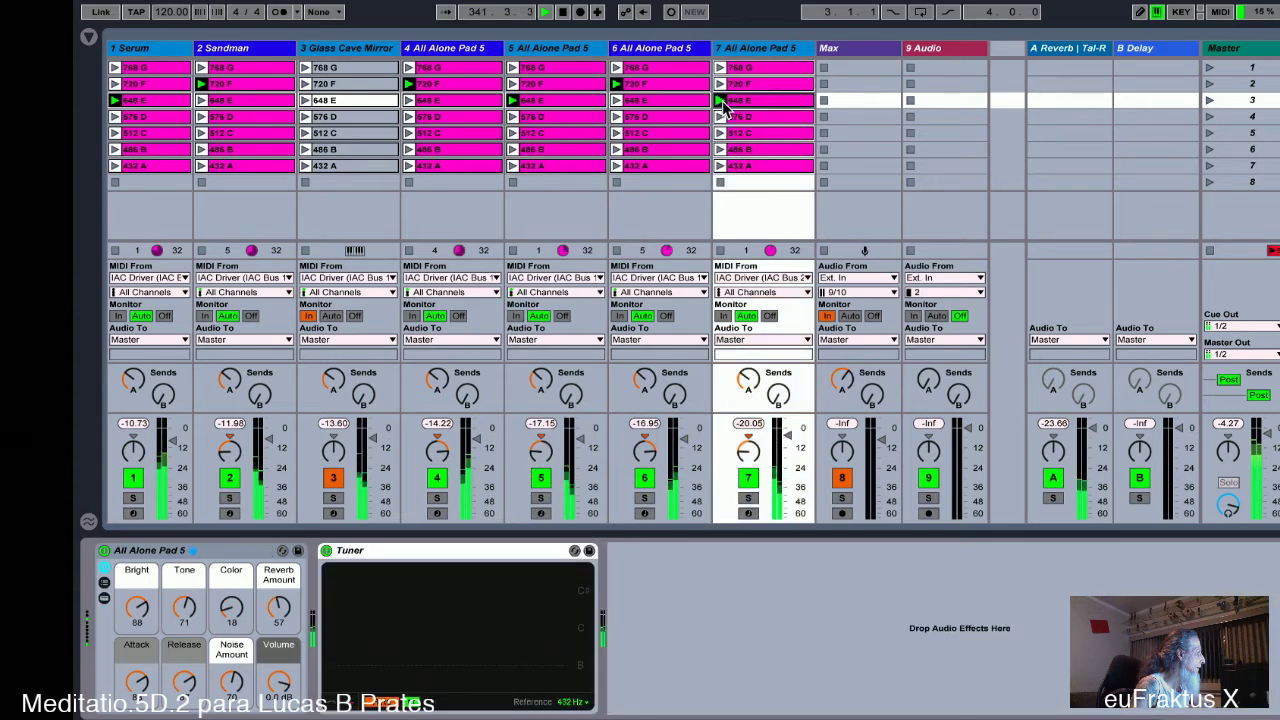
click(407, 101)
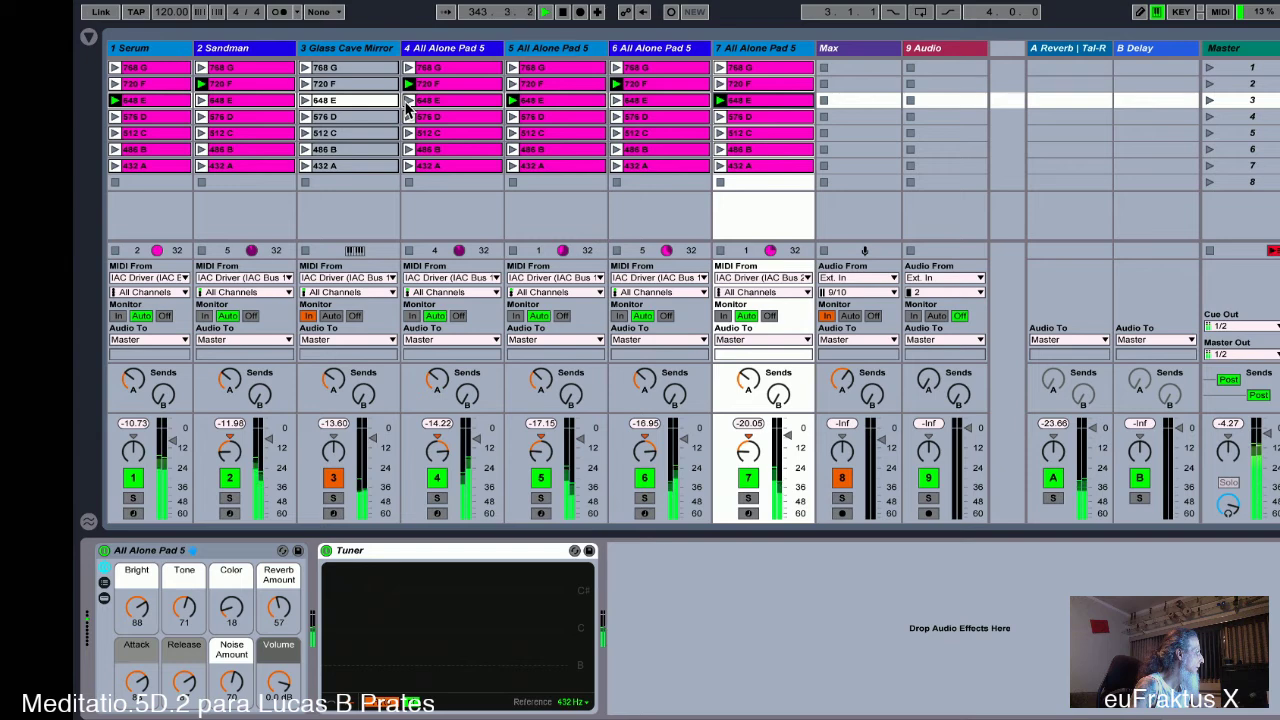
click(407, 104)
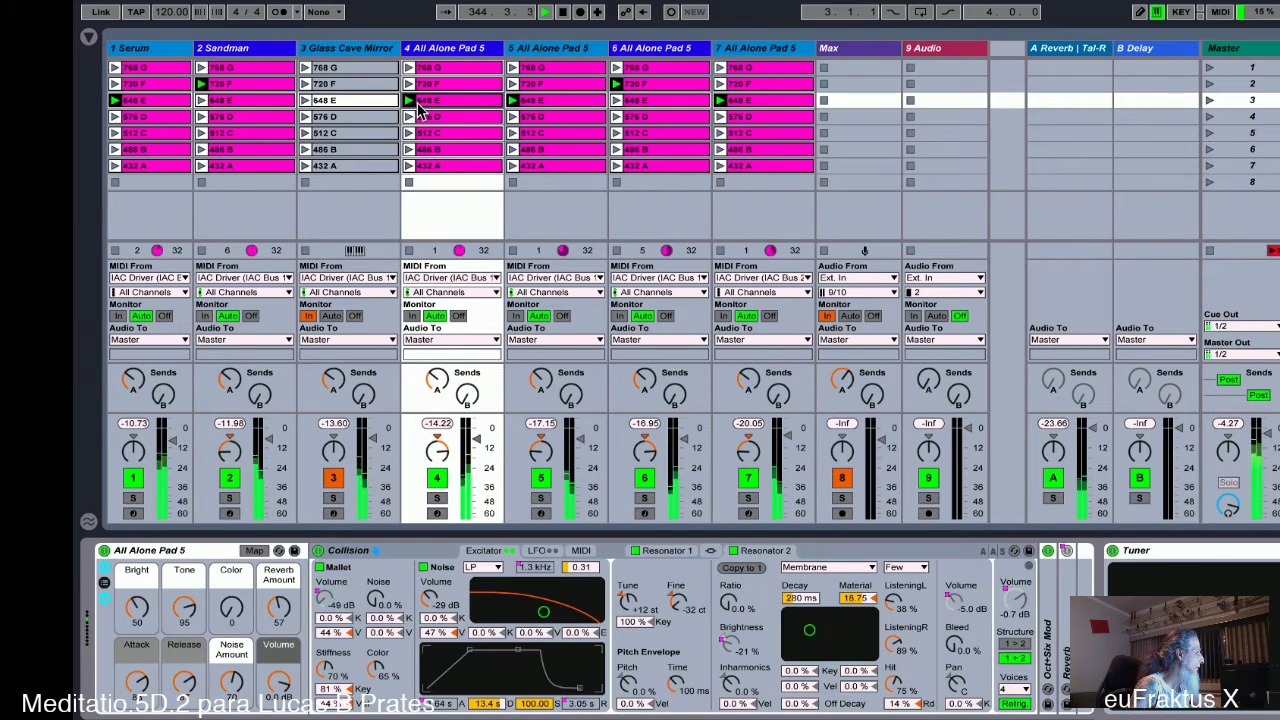
- Launch the 576 D clips one by one on All Alone Pad track 6, Sandman, and All Alone Pad tracks 4, 7 and 5
click(616, 117)
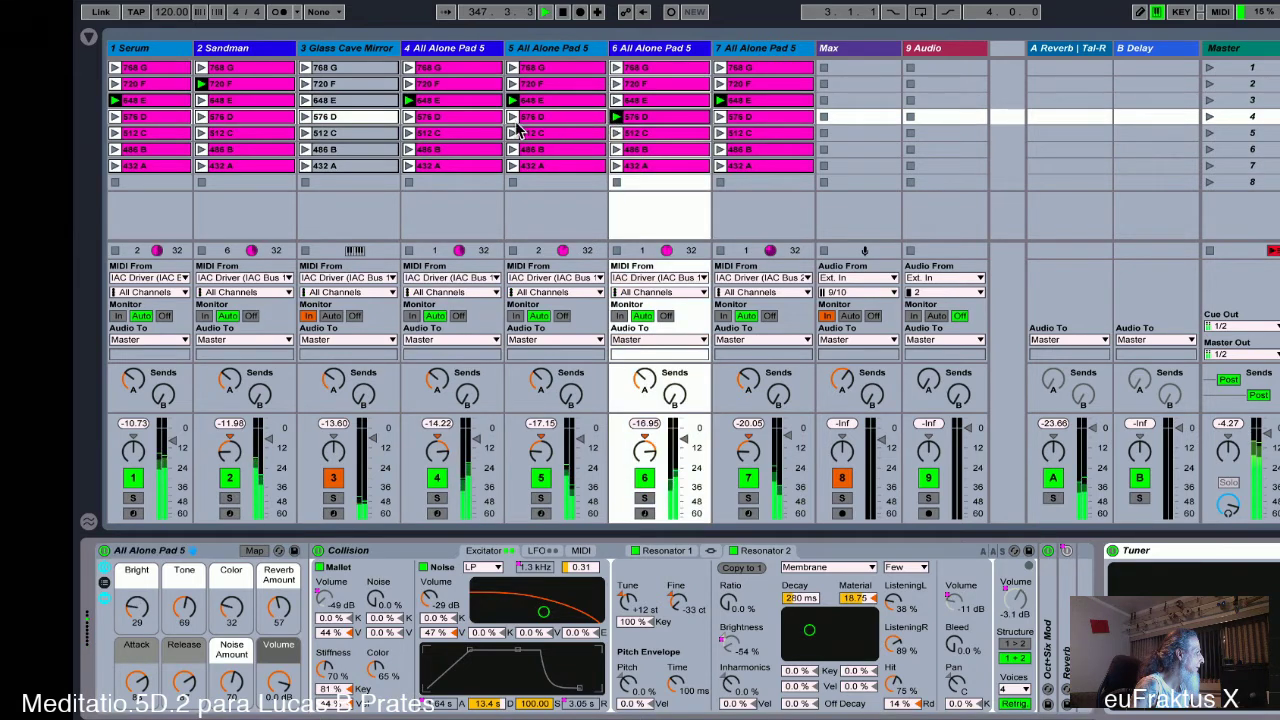
click(200, 118)
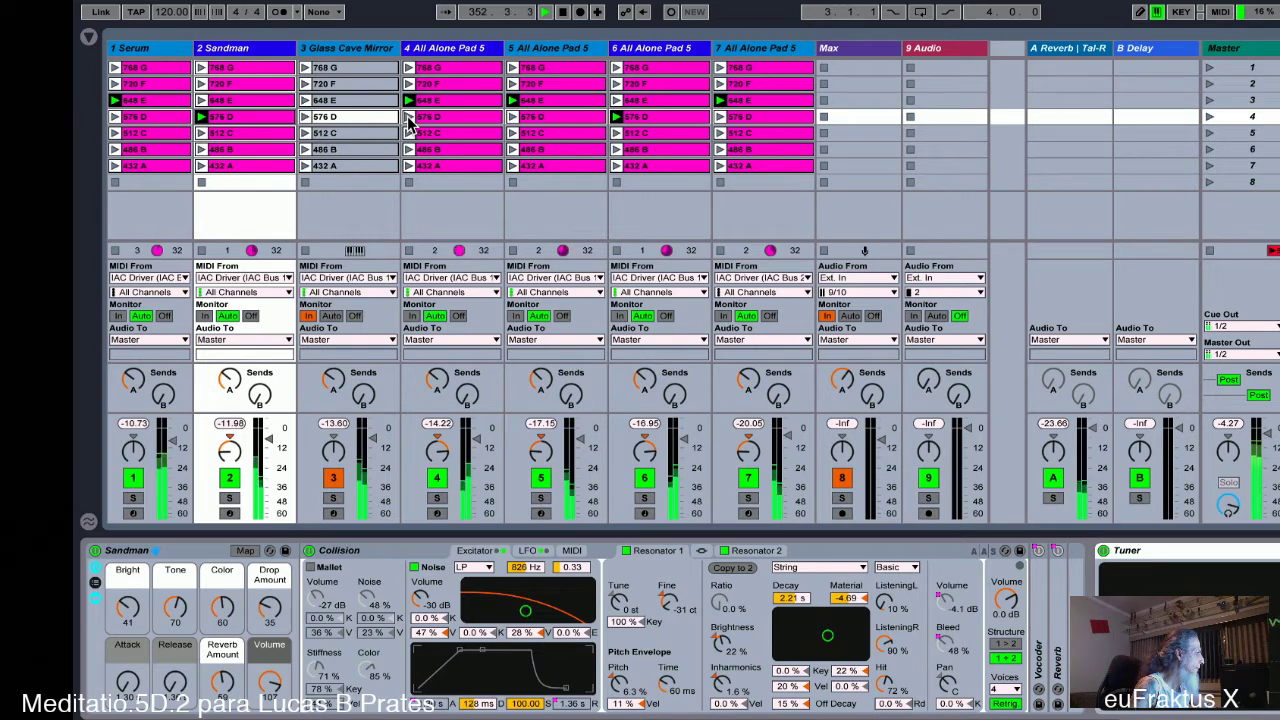
click(408, 118)
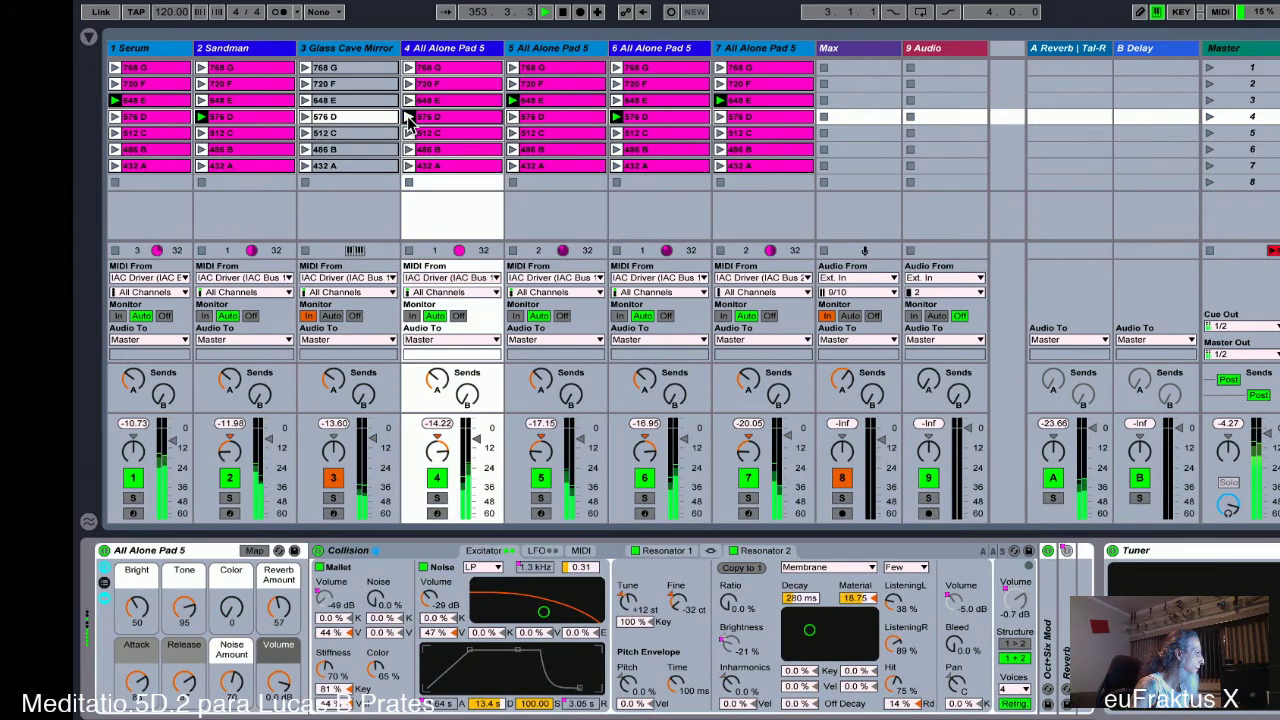
click(721, 119)
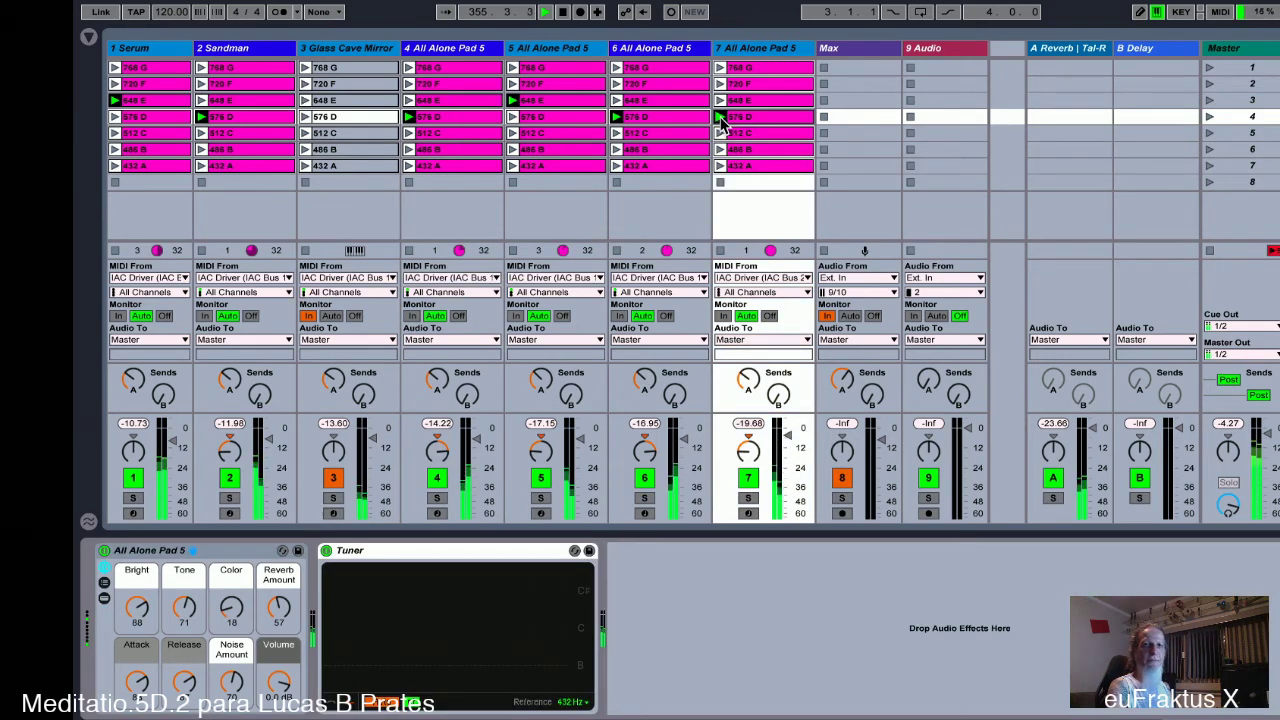
click(512, 118)
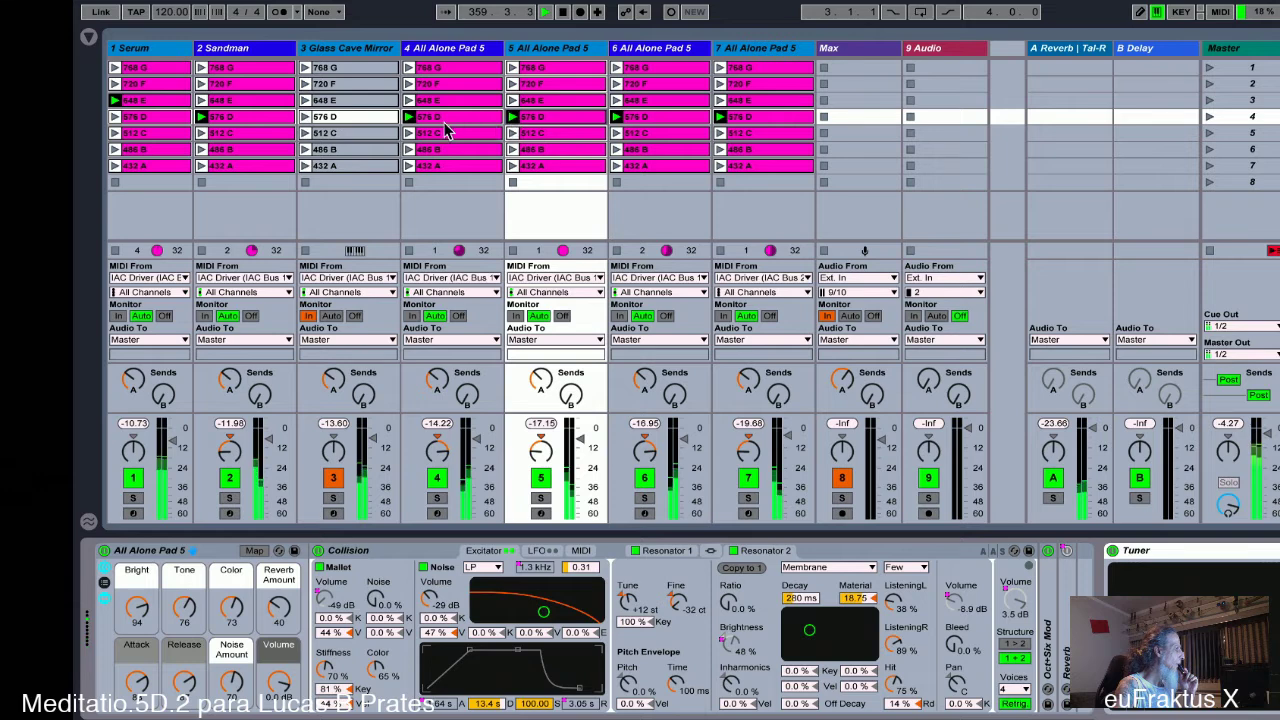
- Launch the 512 C clips one by one on Sandman and All Alone Pad tracks 6, 4, 7 and 5
click(201, 133)
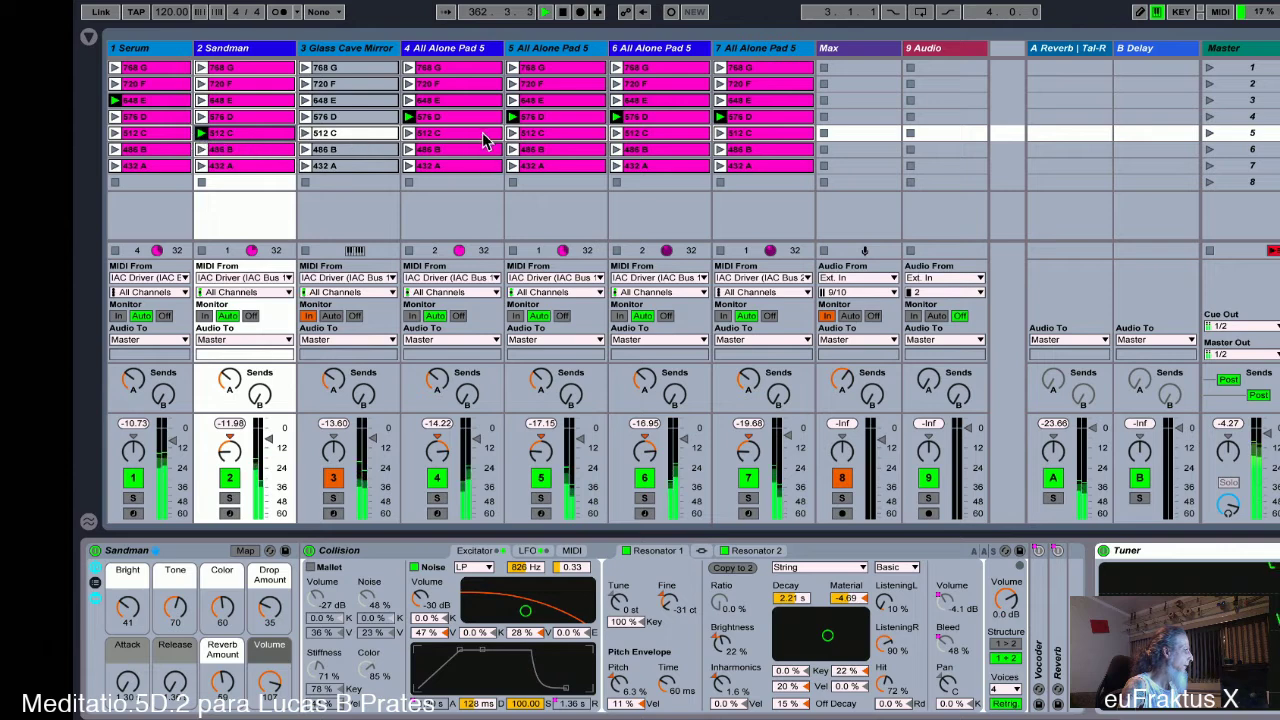
click(618, 134)
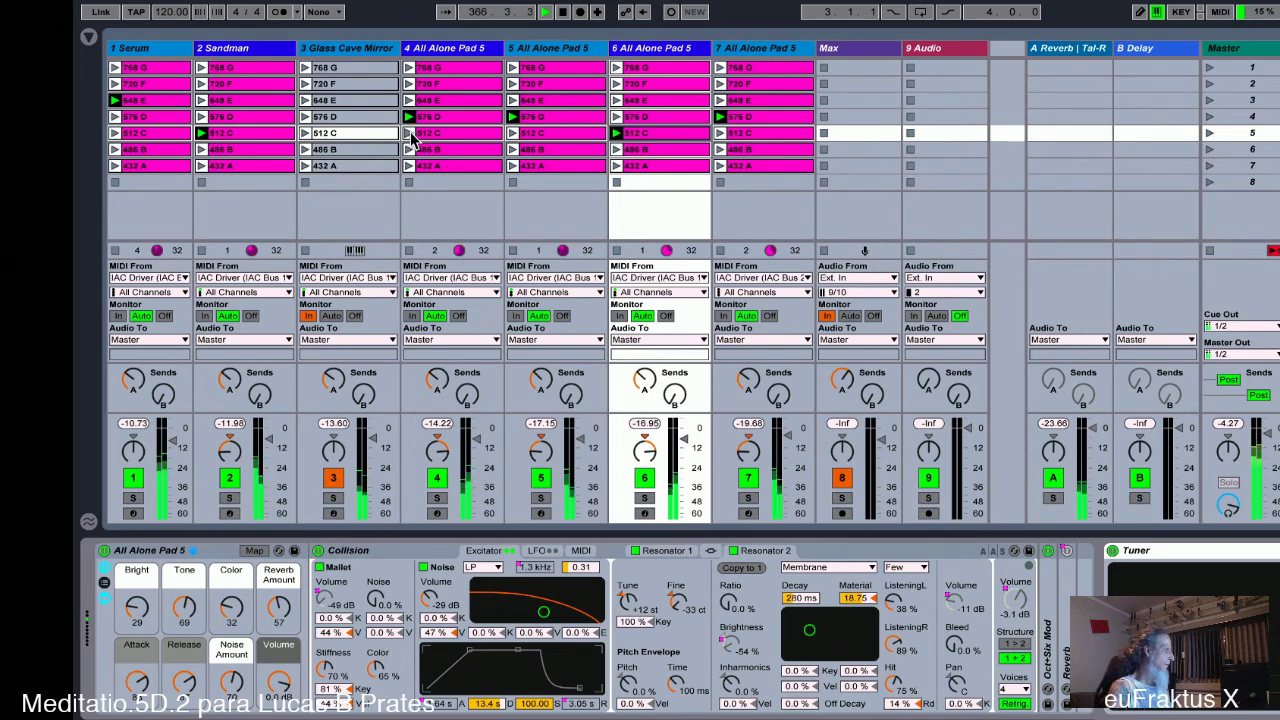
click(410, 133)
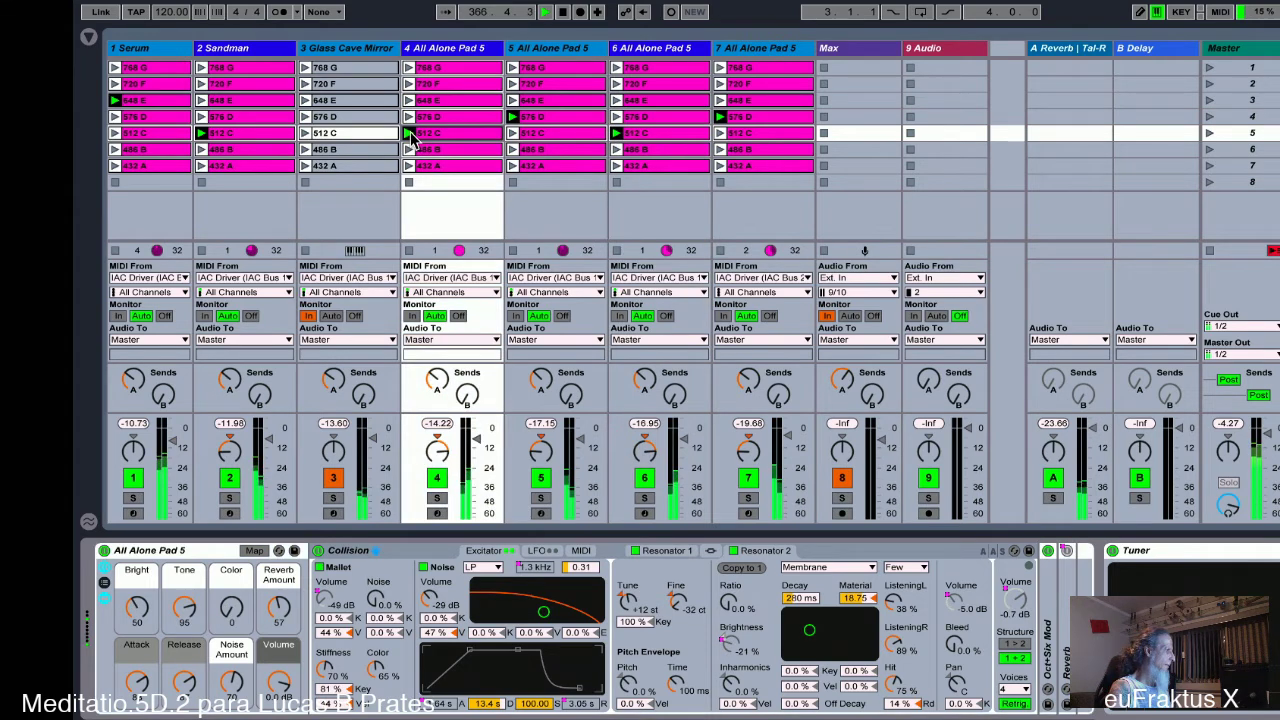
click(720, 134)
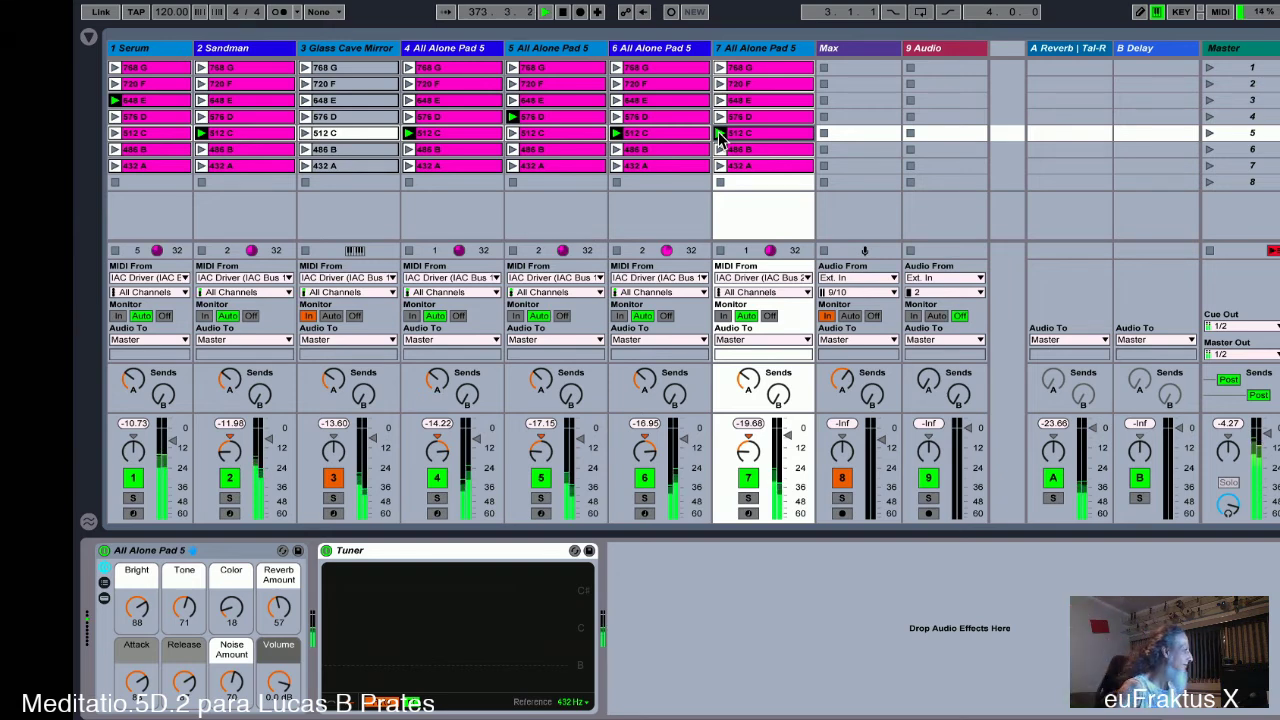
click(511, 134)
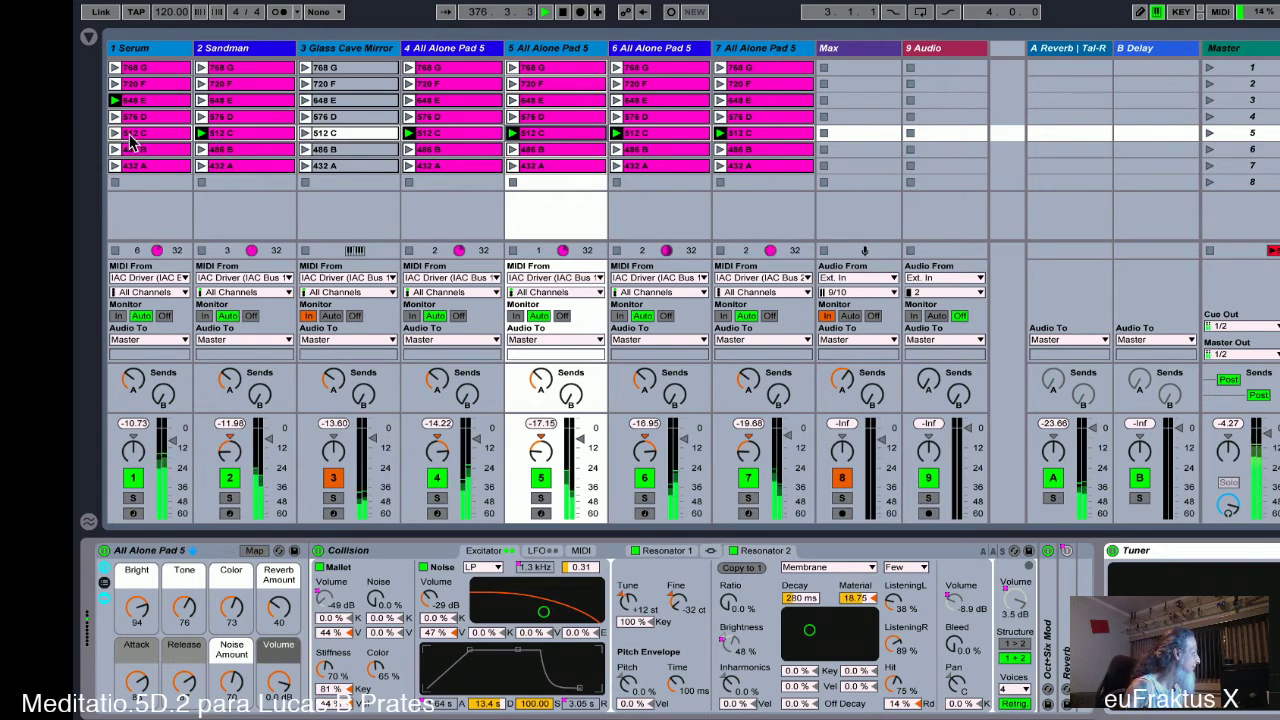
- Move the Serum track through its 576 D, 486 B and 512 C clips, launching each in turn
click(113, 117)
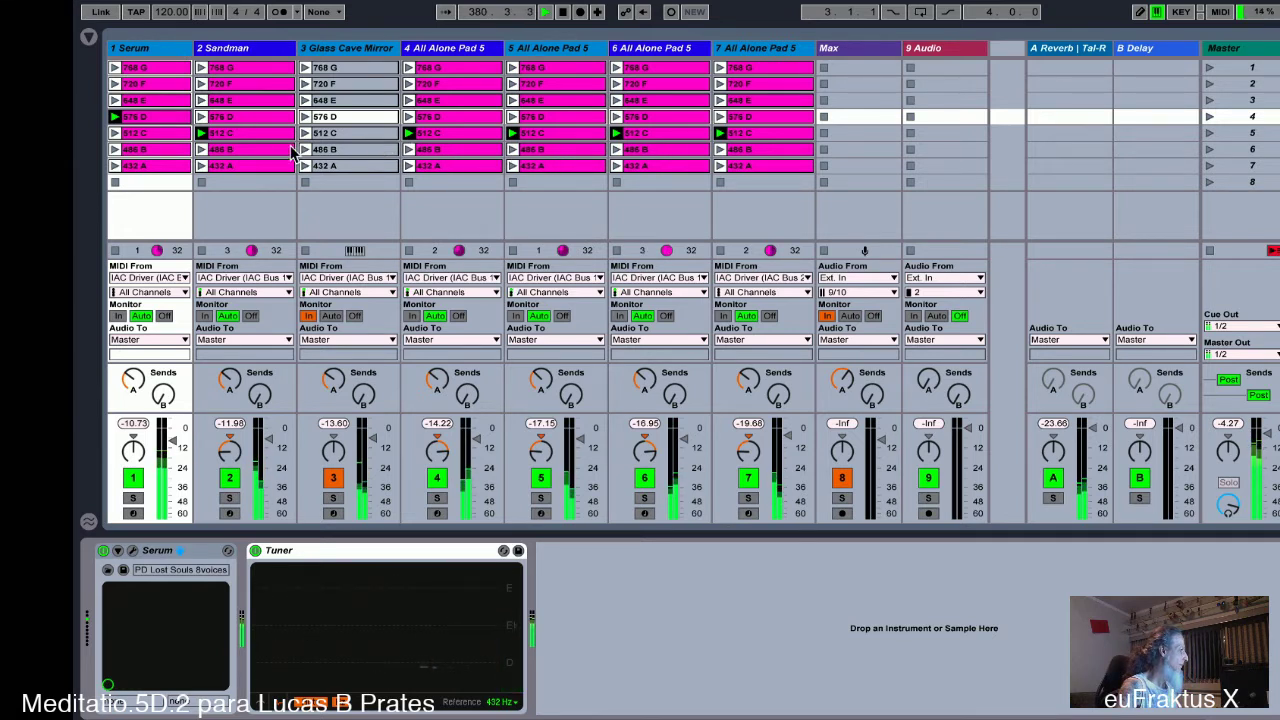
click(113, 149)
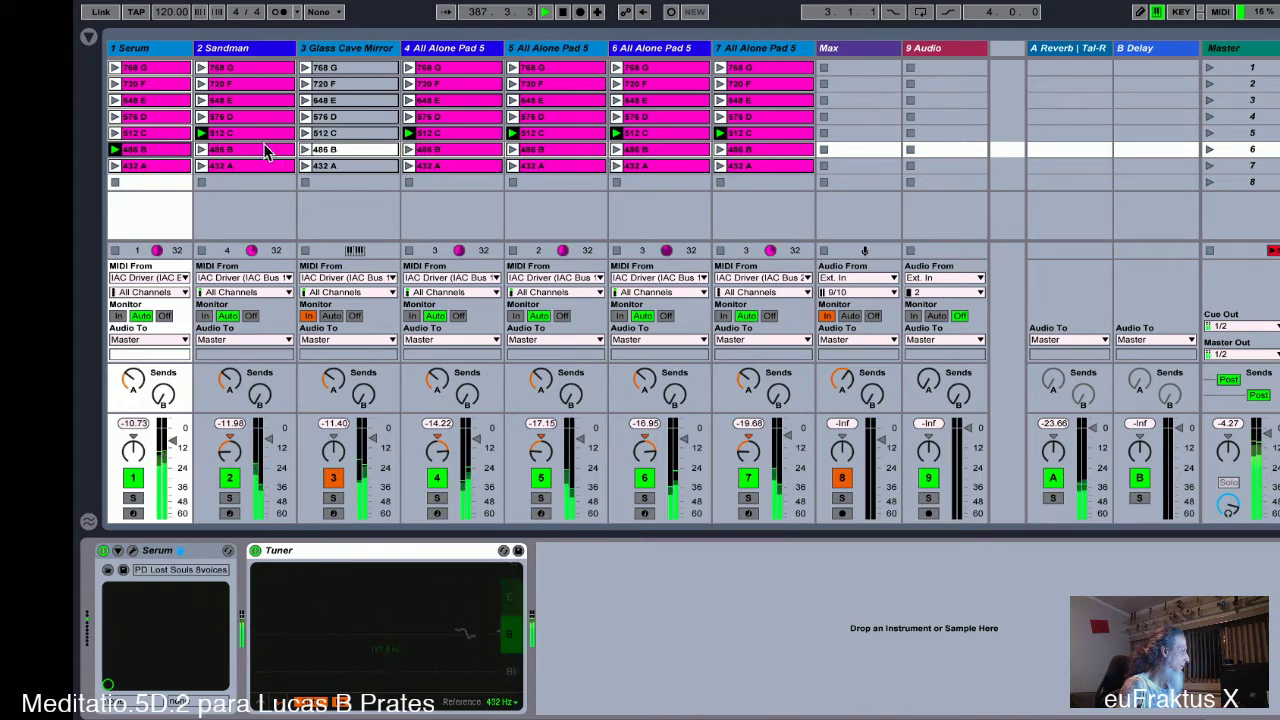
click(114, 133)
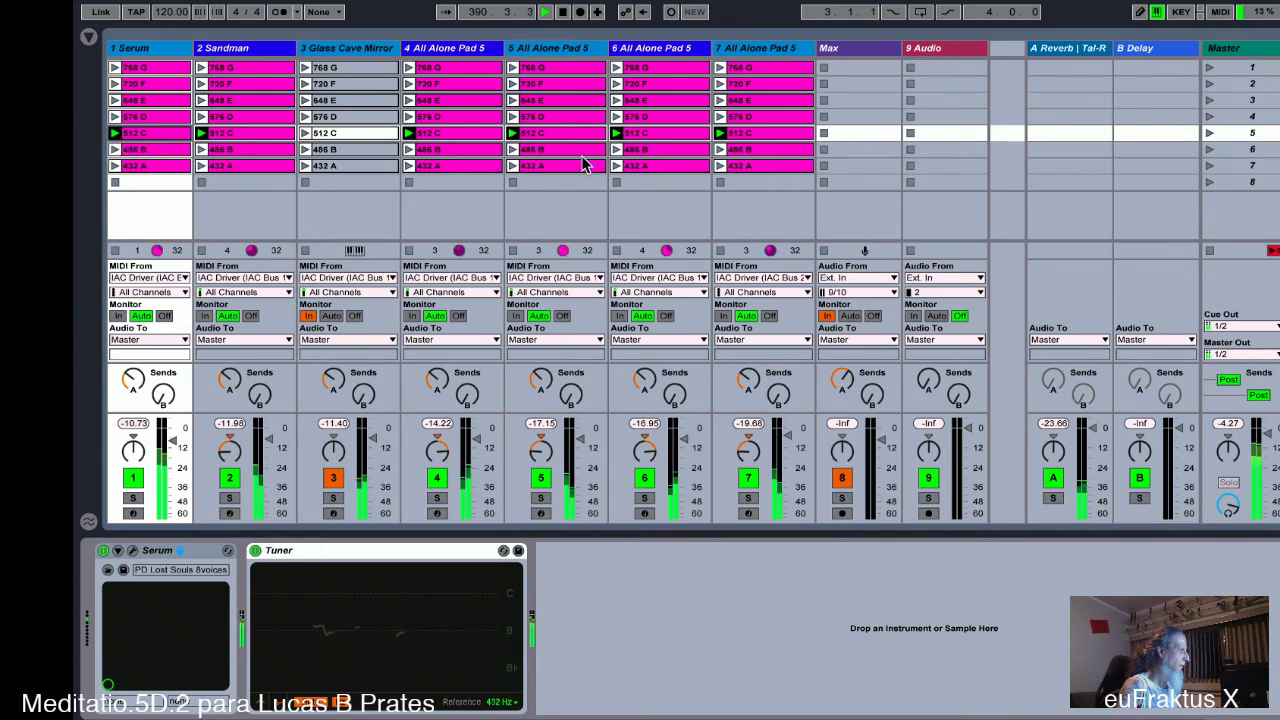
- Launch 432 A on All Alone Pad tracks 7 and 4, 486 B on track 6, and 432 A on track 5 and Sandman
click(719, 167)
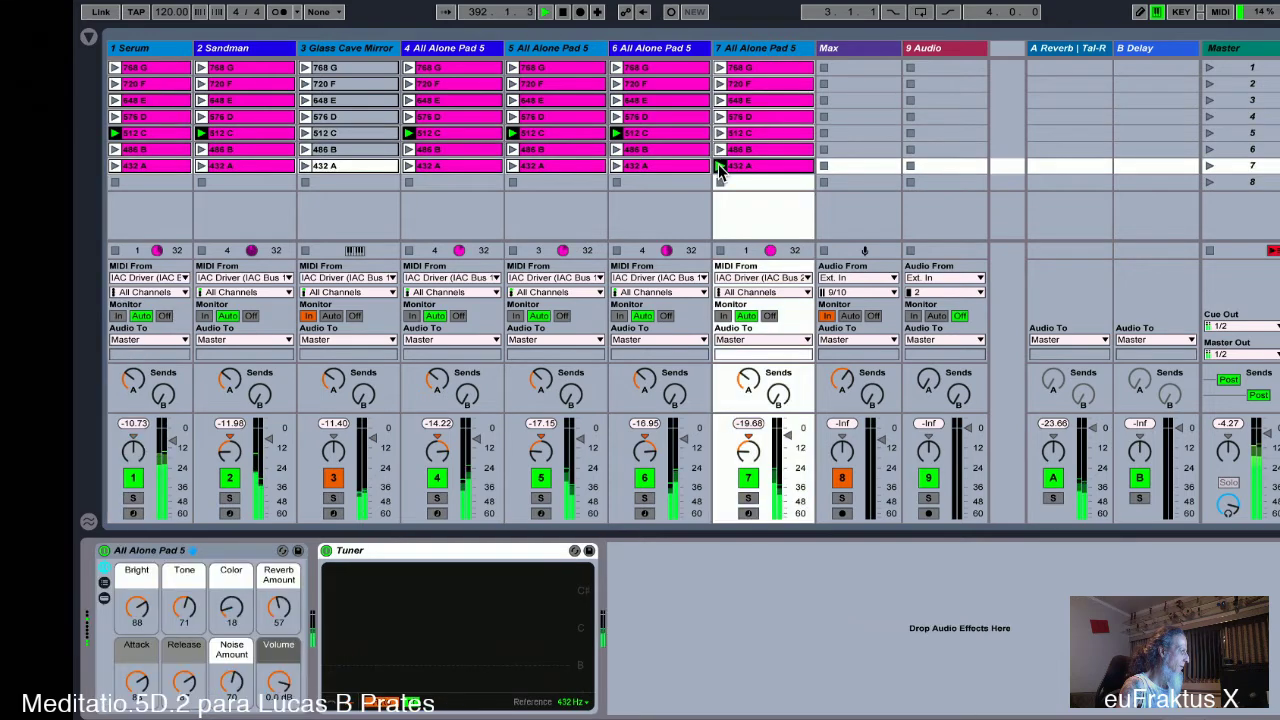
click(408, 166)
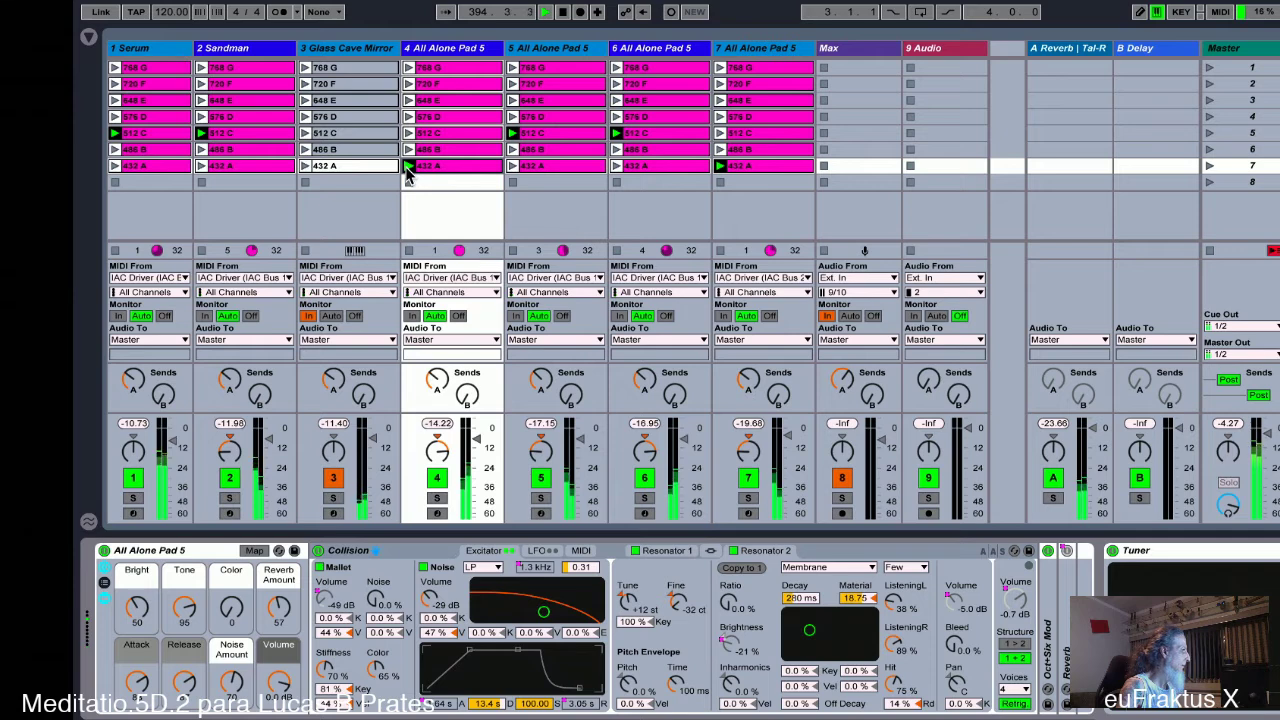
click(617, 150)
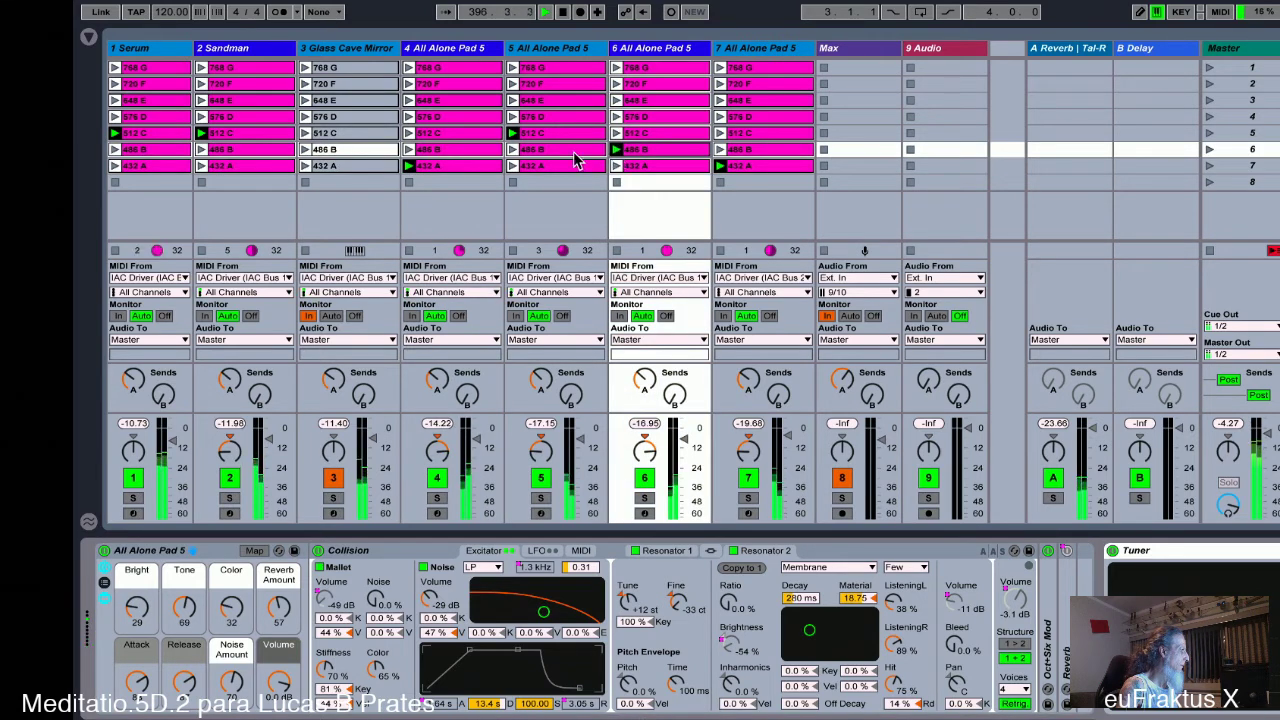
click(512, 166)
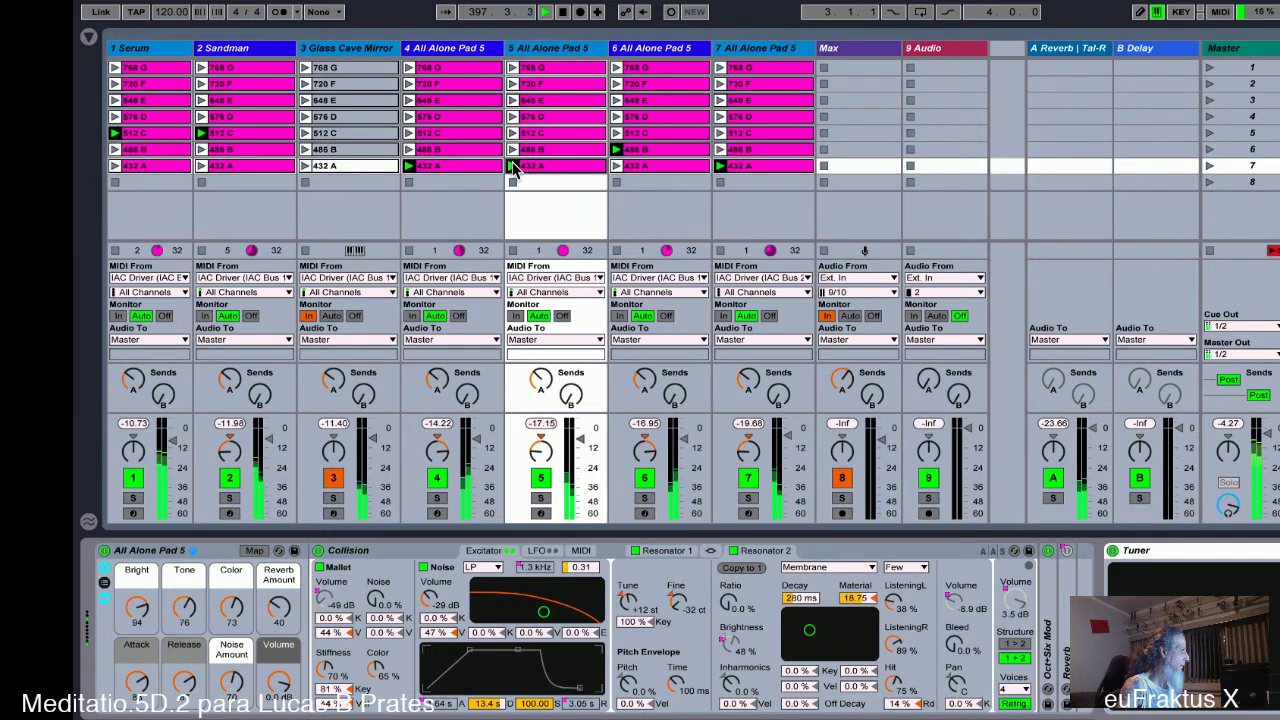
click(200, 168)
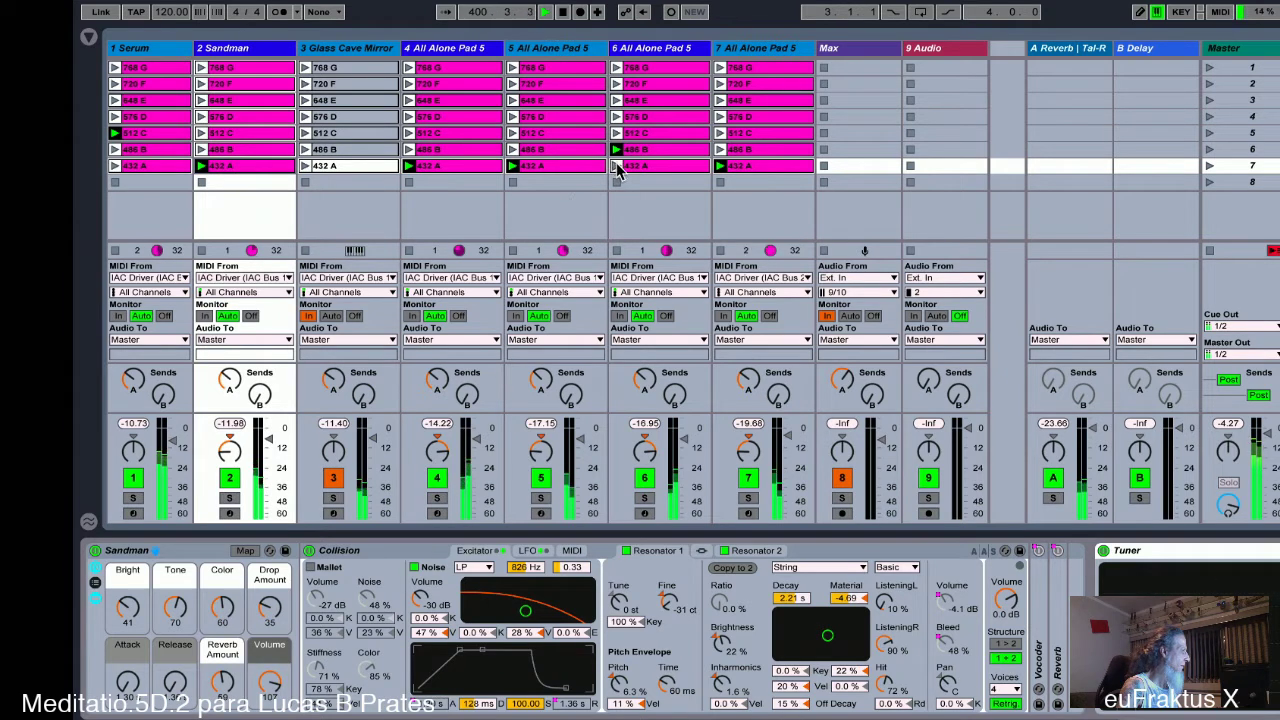
- Launch the 486 B clips one by one on Serum, All Alone Pad track 5, Sandman, and All Alone Pad tracks 7 and 4
click(114, 150)
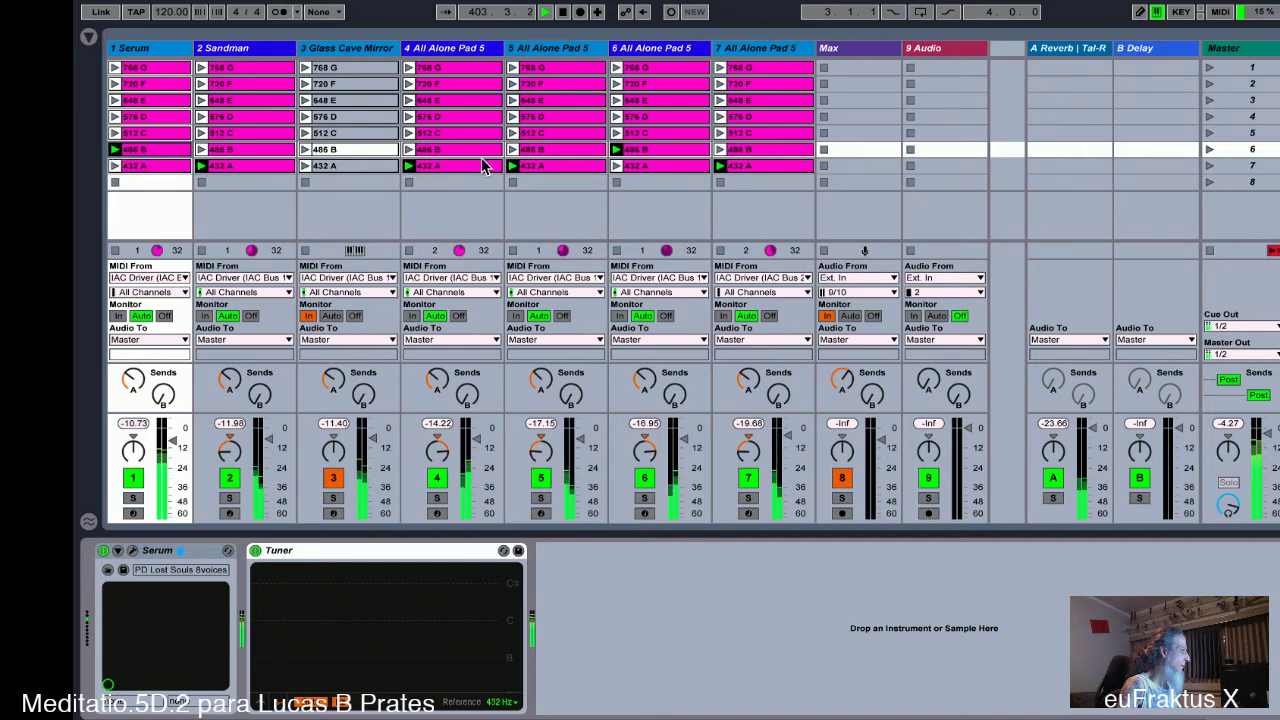
click(512, 150)
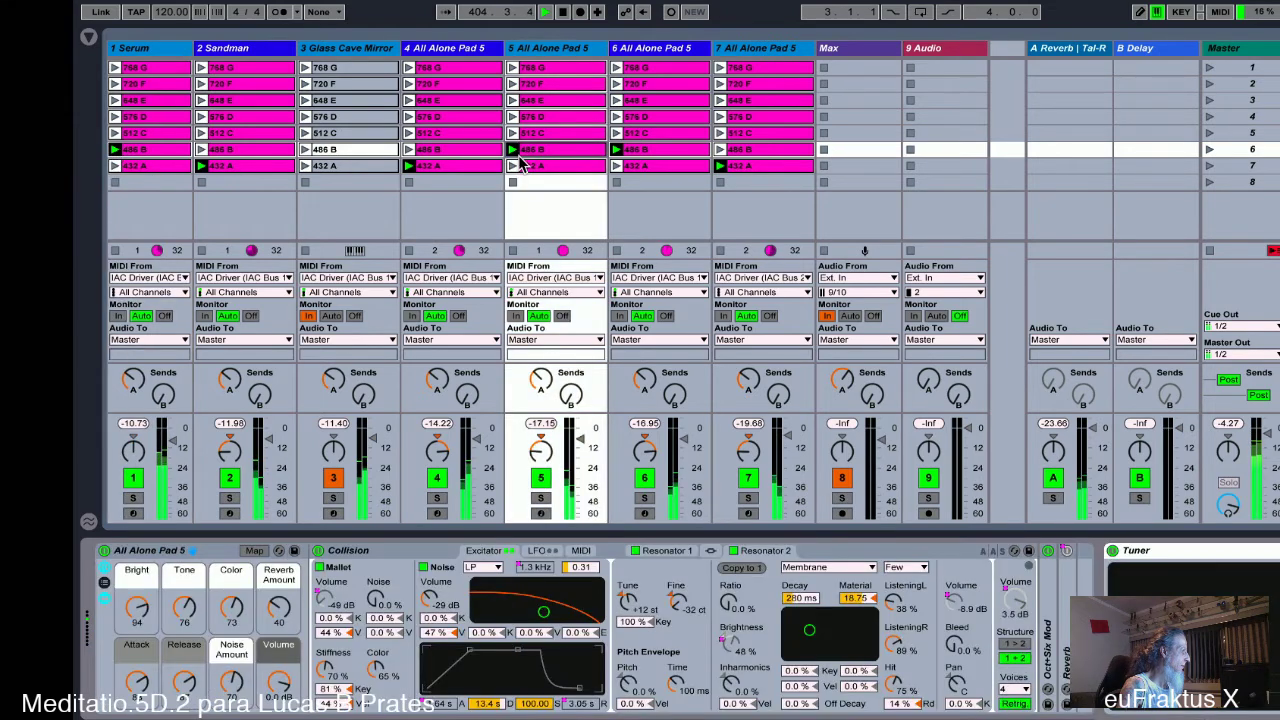
click(201, 149)
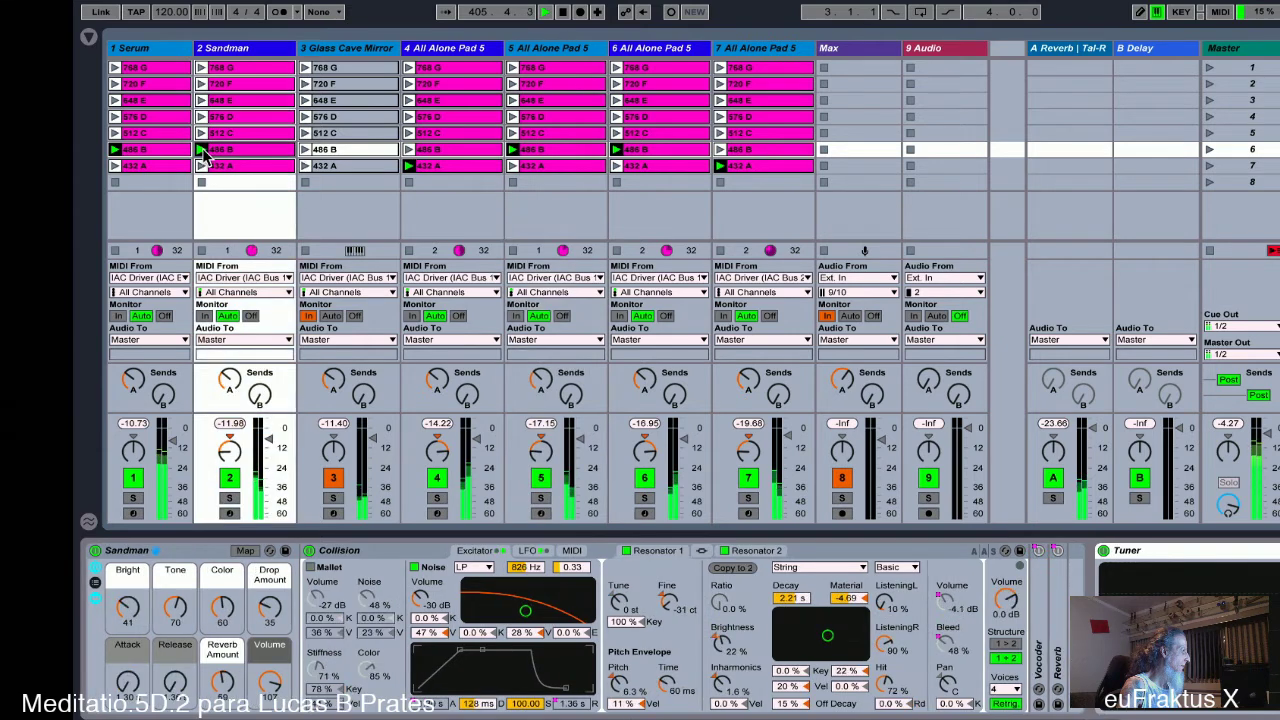
click(721, 150)
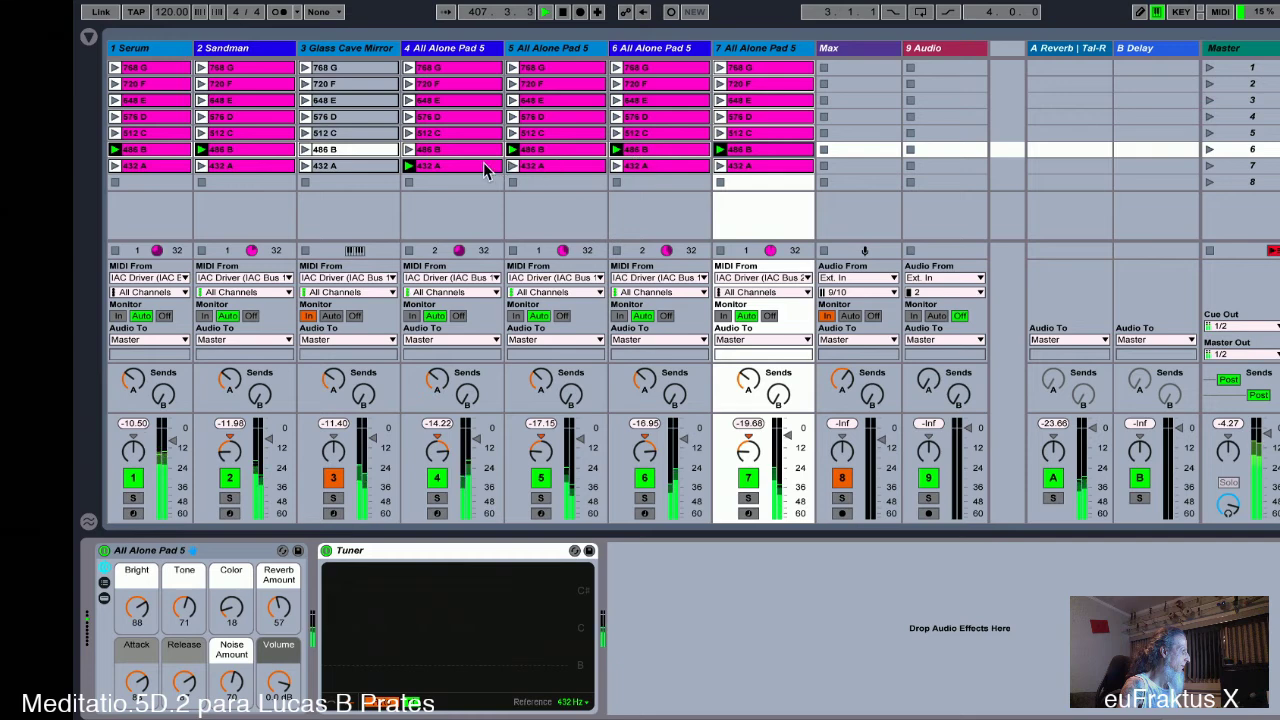
click(408, 150)
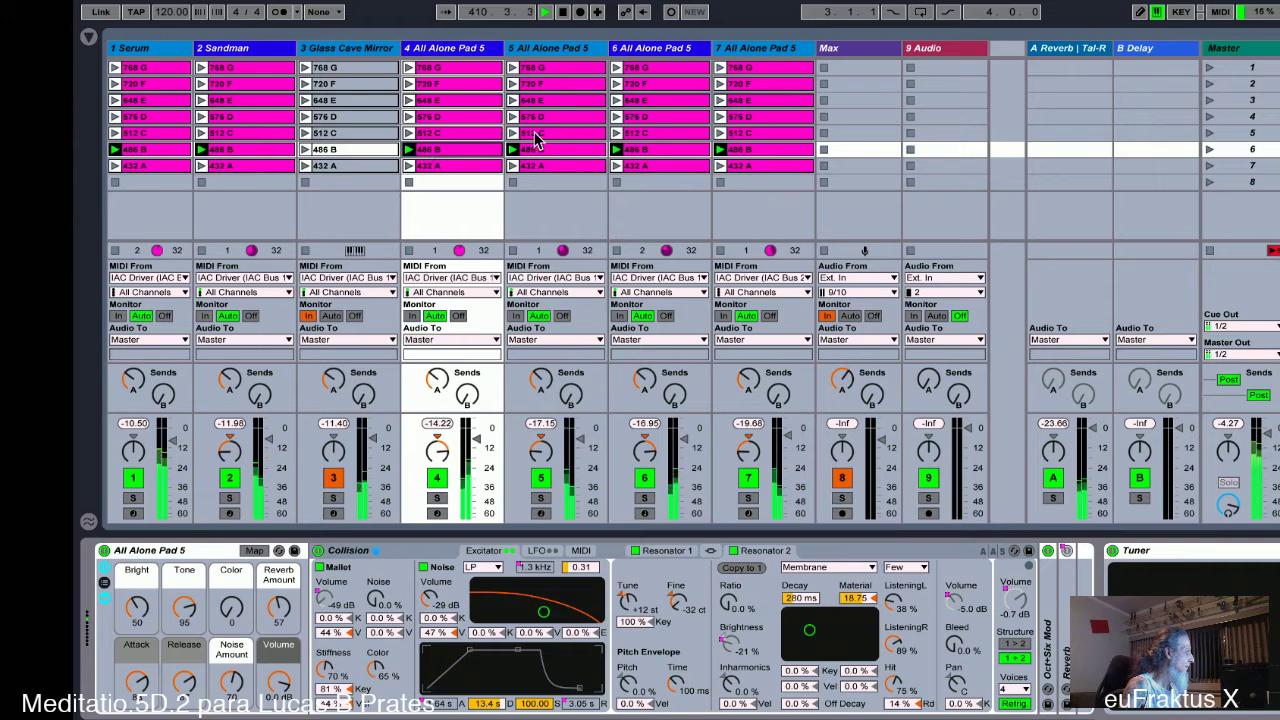
- Launch the 432 A clips one by one on All Alone Pad tracks 7, 6, 5 and 4, and Sandman
click(720, 166)
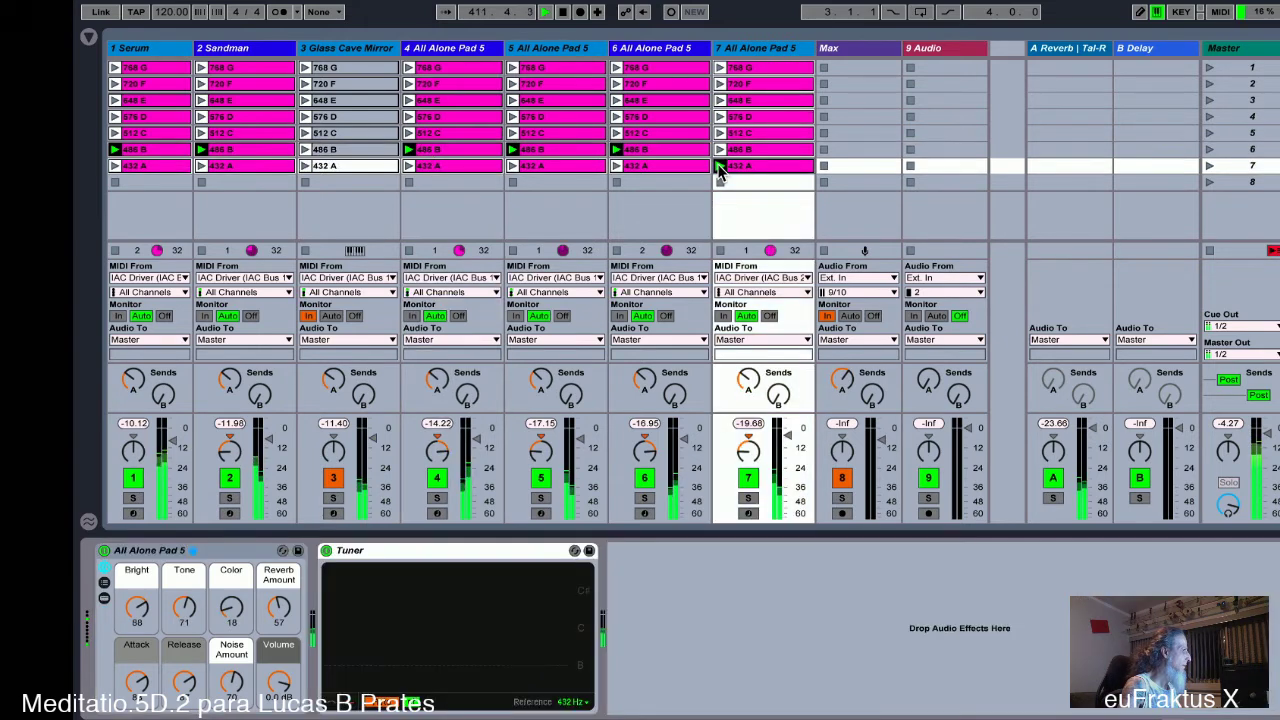
click(617, 167)
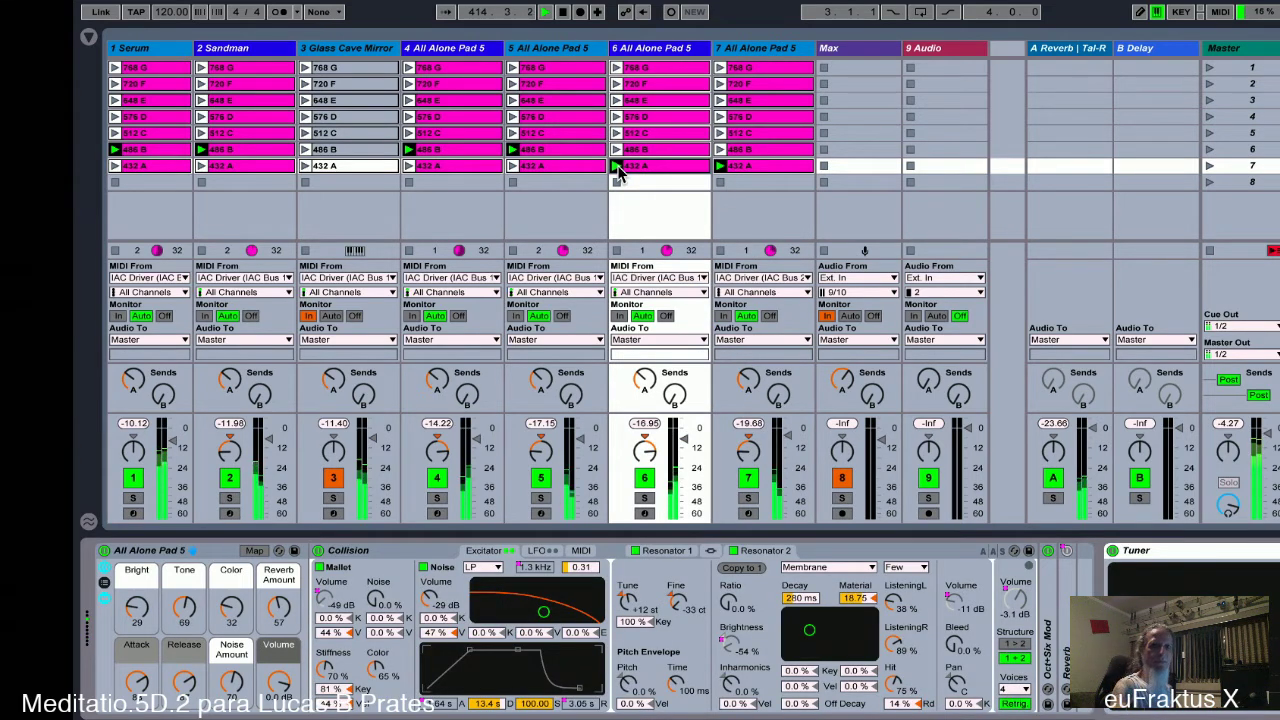
click(512, 167)
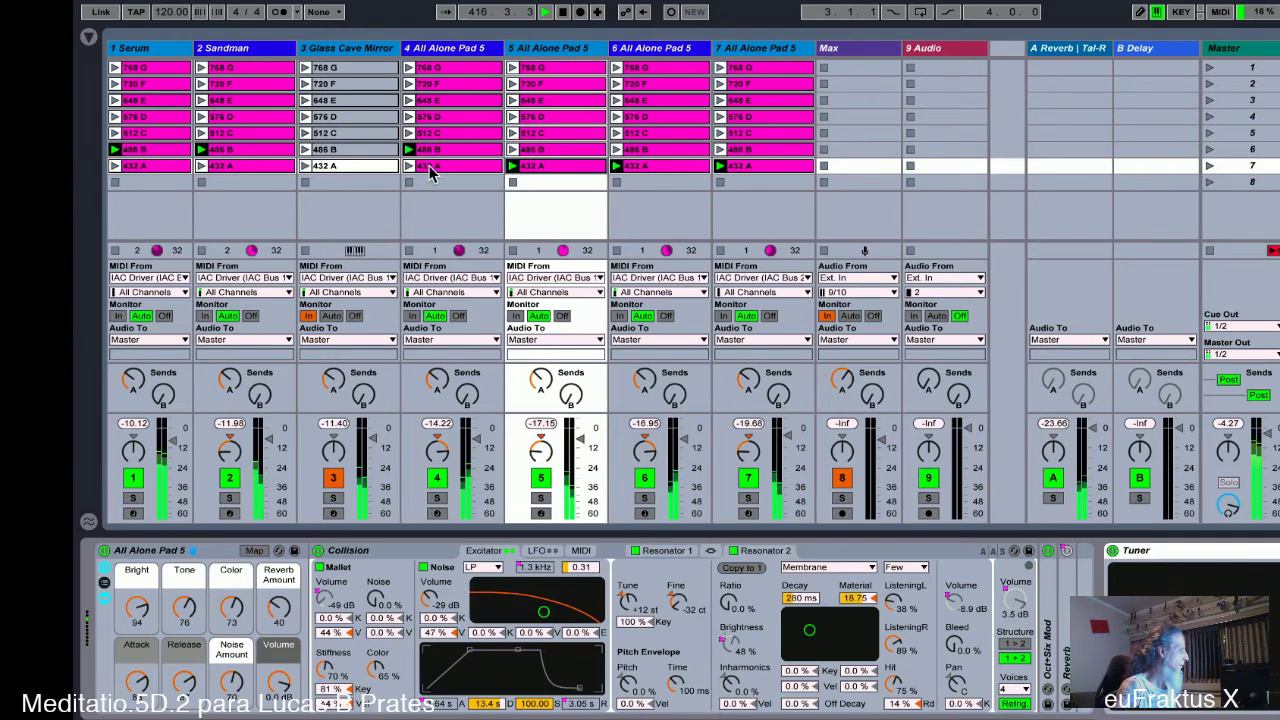
click(409, 167)
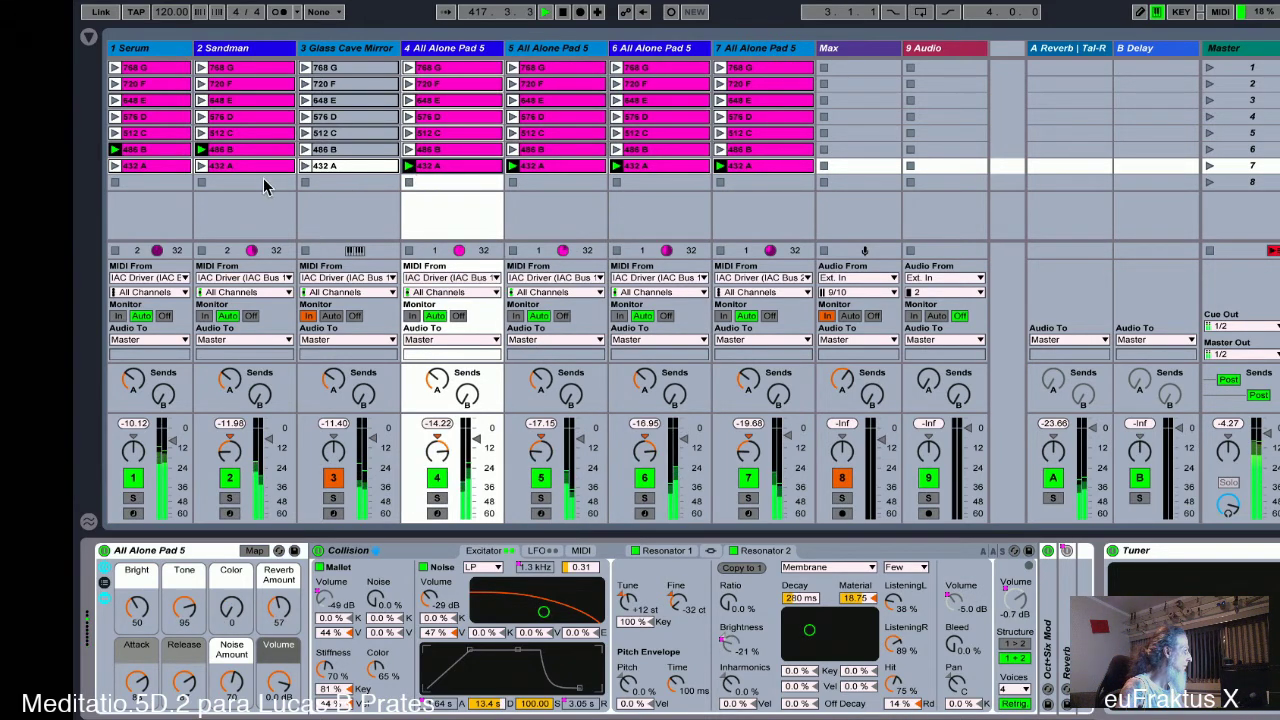
click(202, 166)
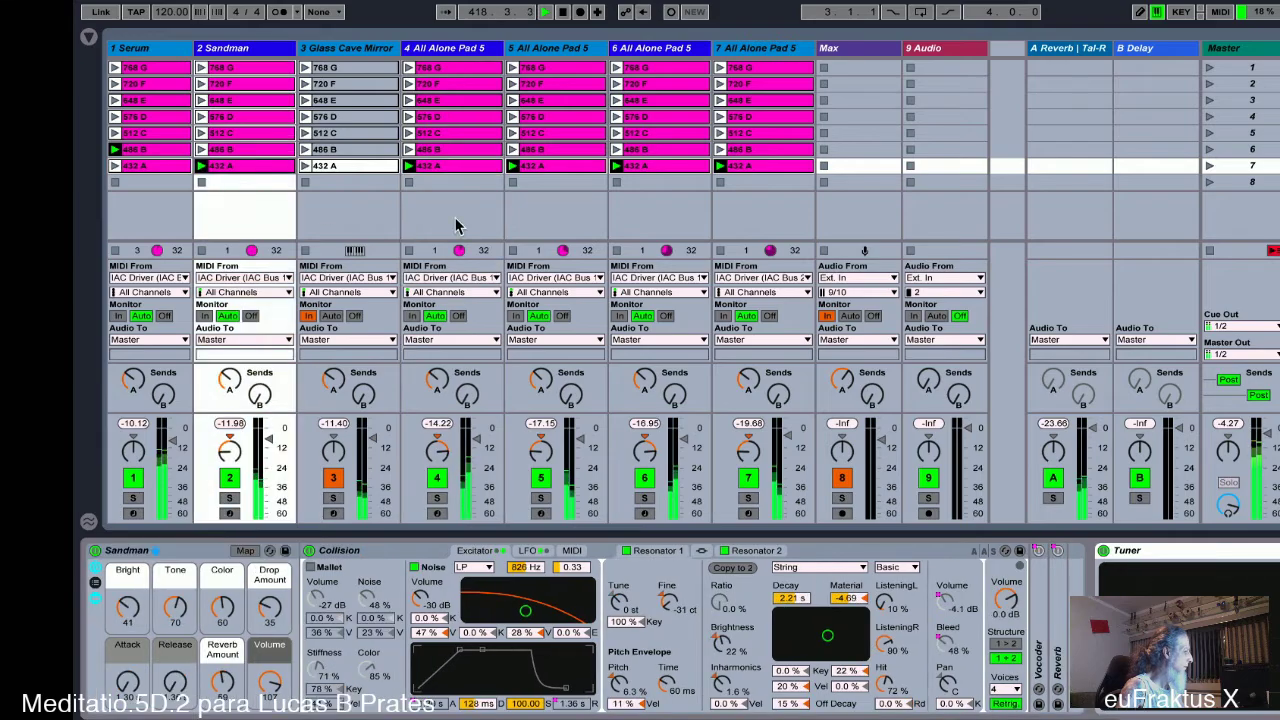
- Switch to the Max Markov chain patch, set the number beside metro 1024 to 3000, and return to Ableton Live
key(super+Tab)
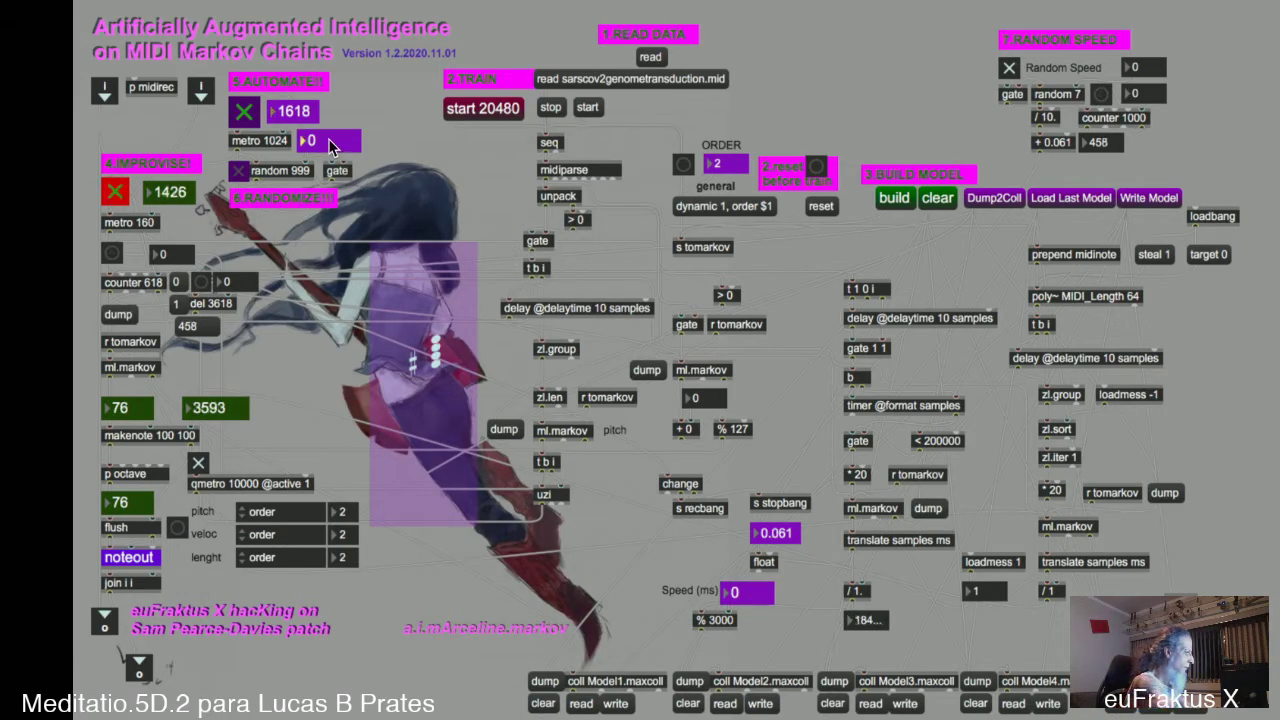
key(Return)
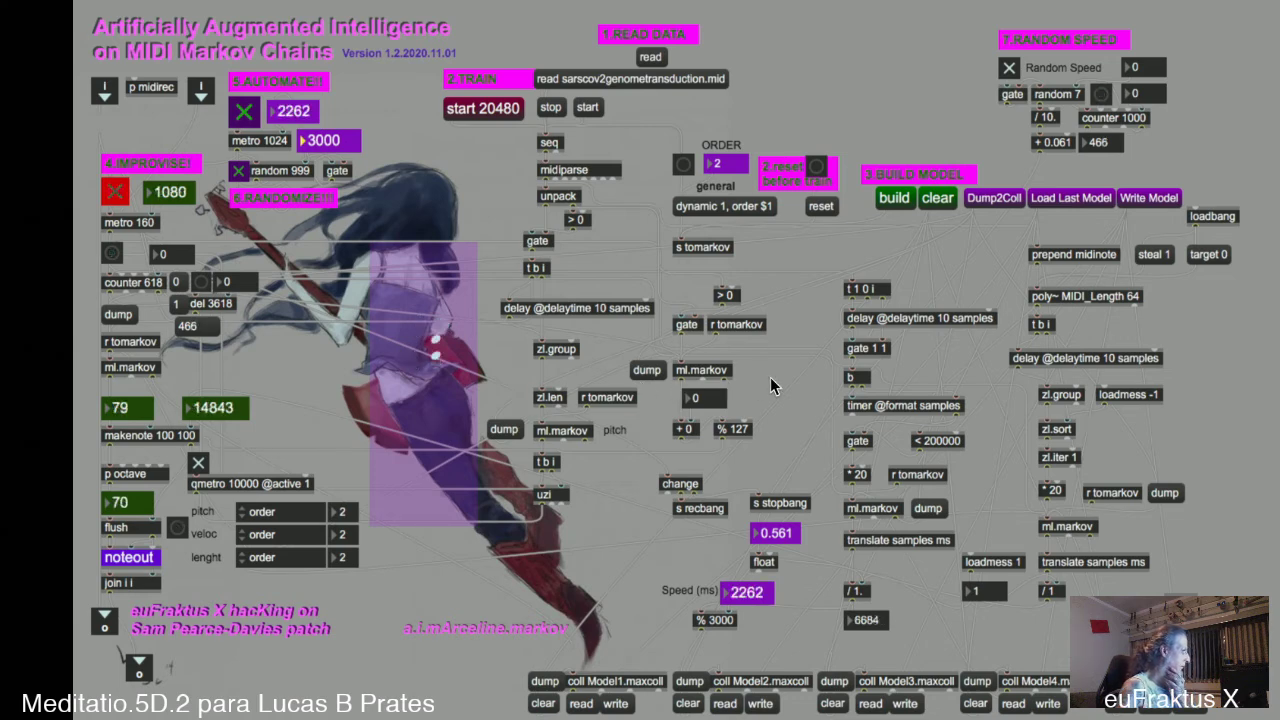
key(super+Tab)
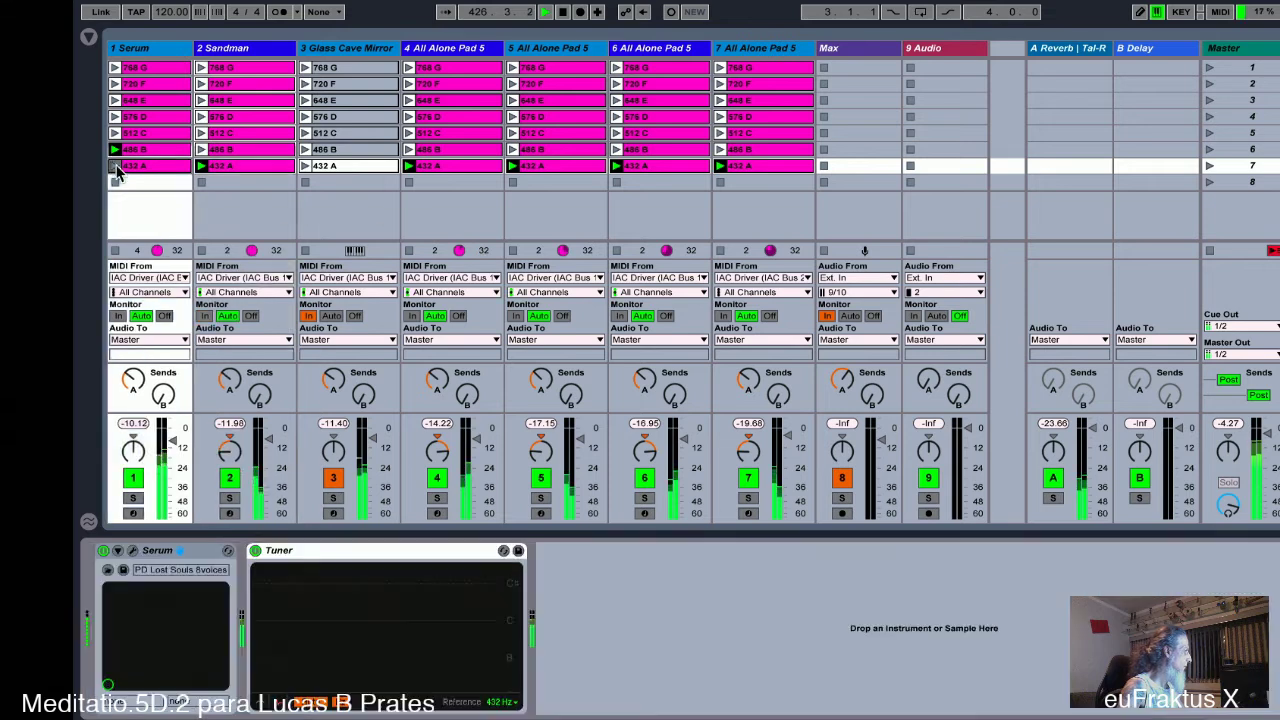
- Launch 432 A on Serum, 486 B on All Alone Pad track 4, and 648 E on All Alone Pad track 5
key(Left)
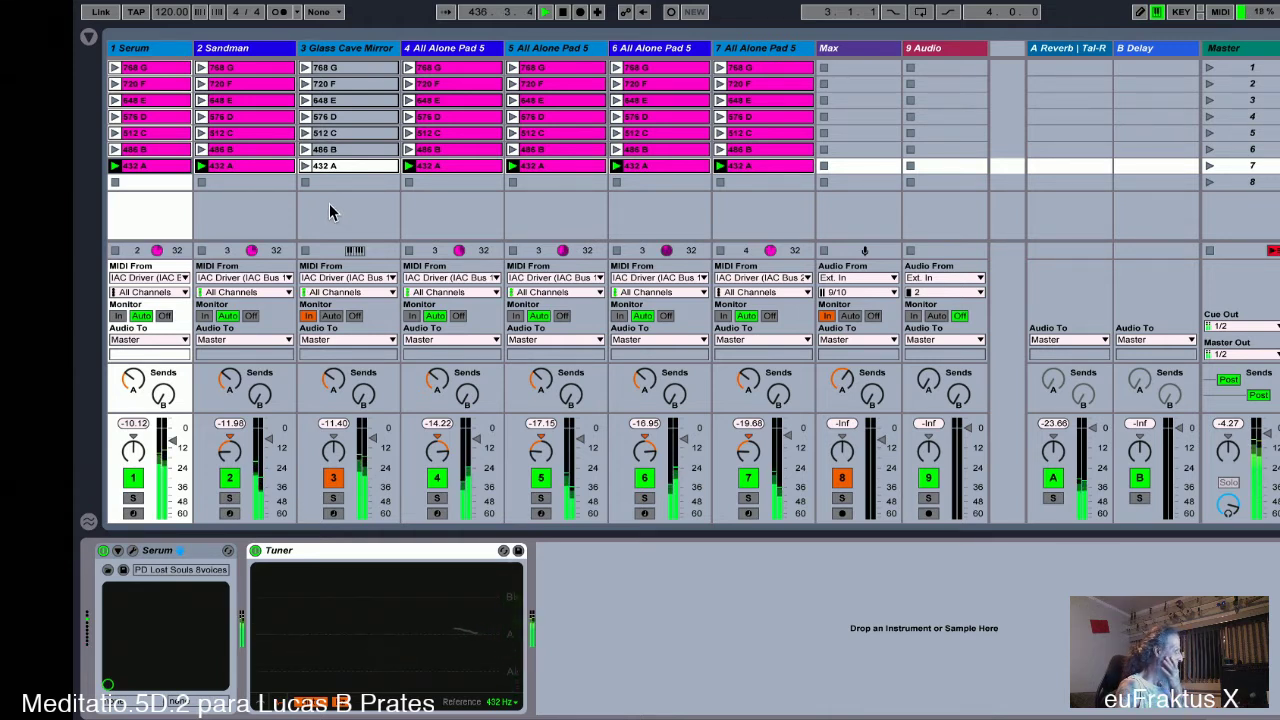
click(409, 149)
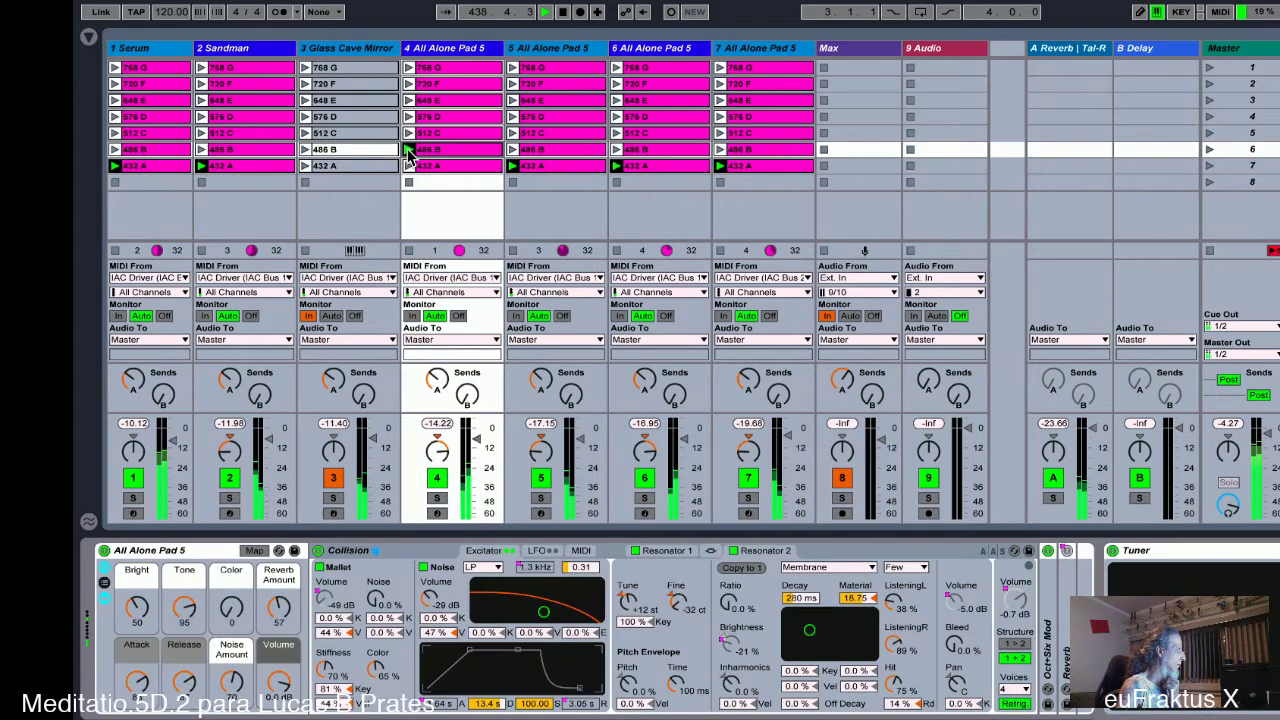
click(513, 101)
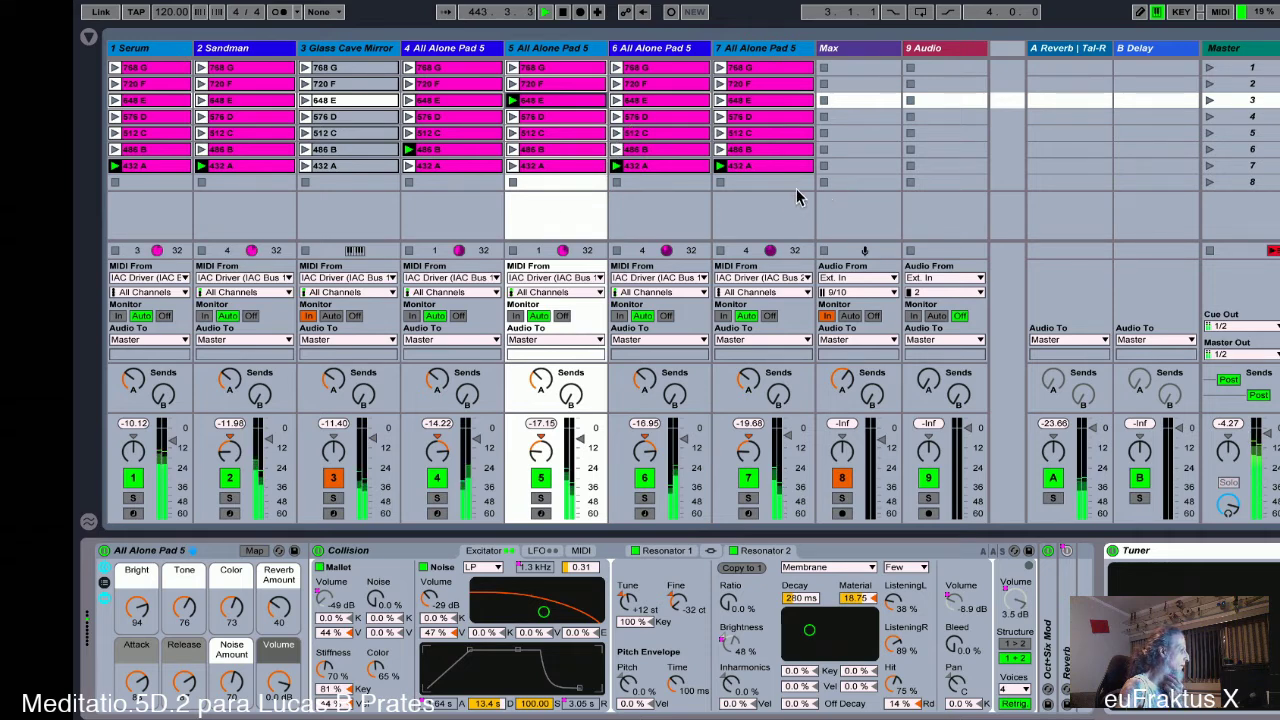
- Stop All Alone Pad tracks 7, 6, 5 and 4 and Sandman in turn, switch Serum to 486 B, and stop Serum too
click(720, 182)
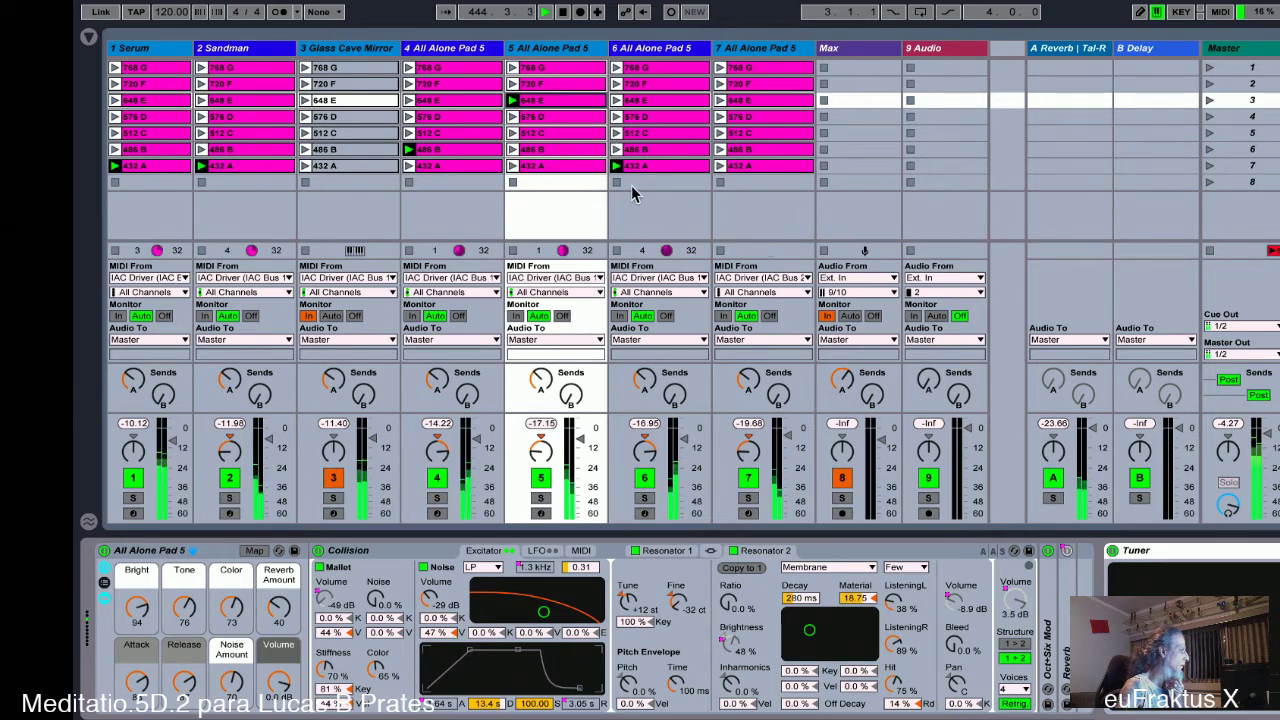
click(616, 183)
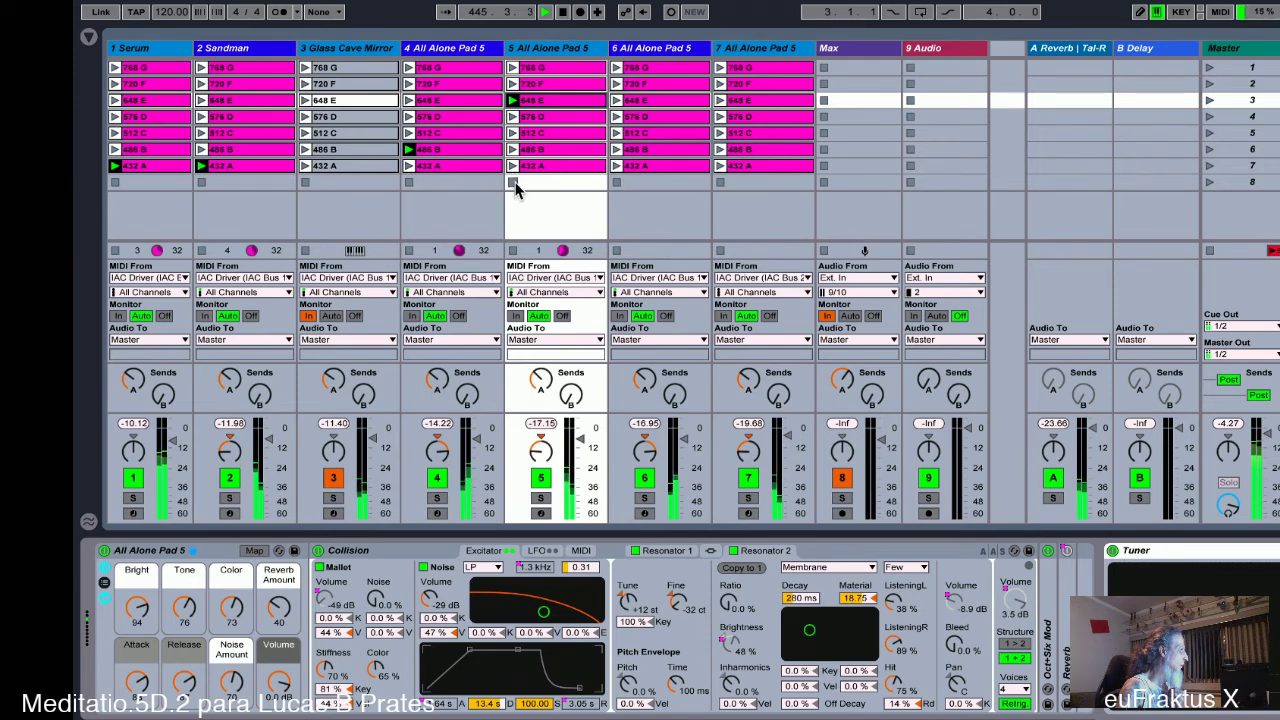
click(512, 183)
click(409, 183)
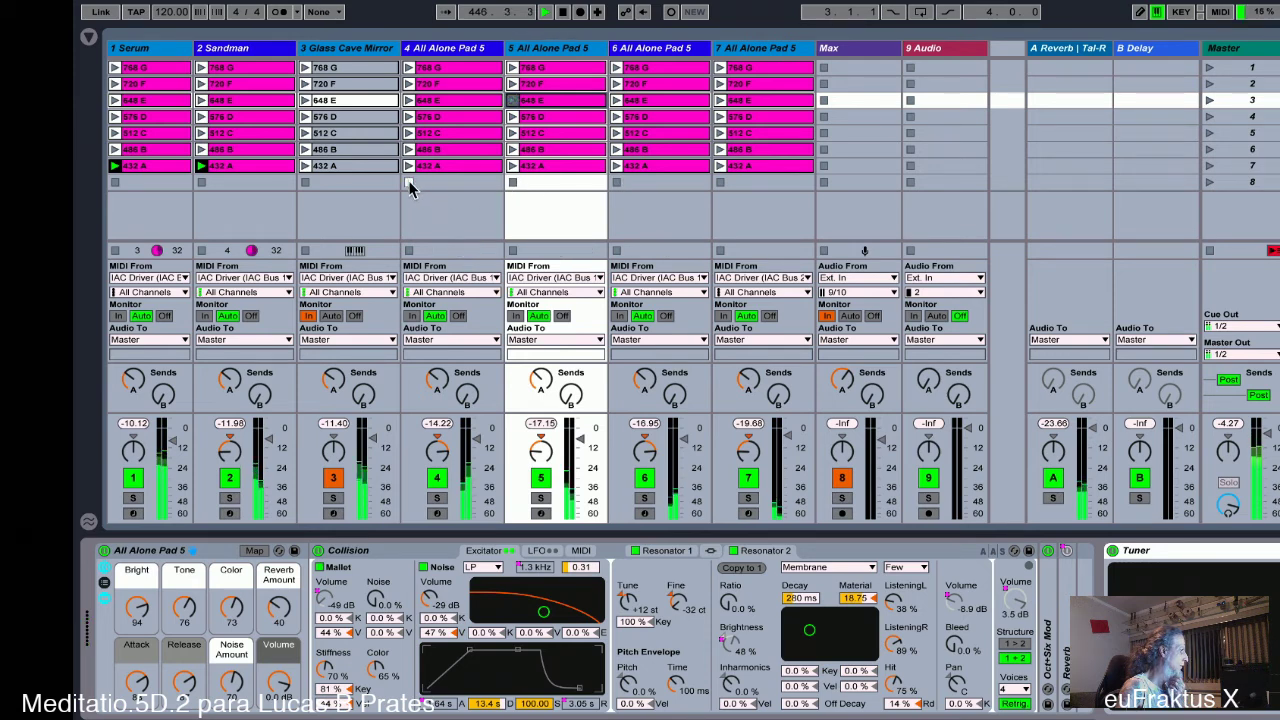
click(201, 184)
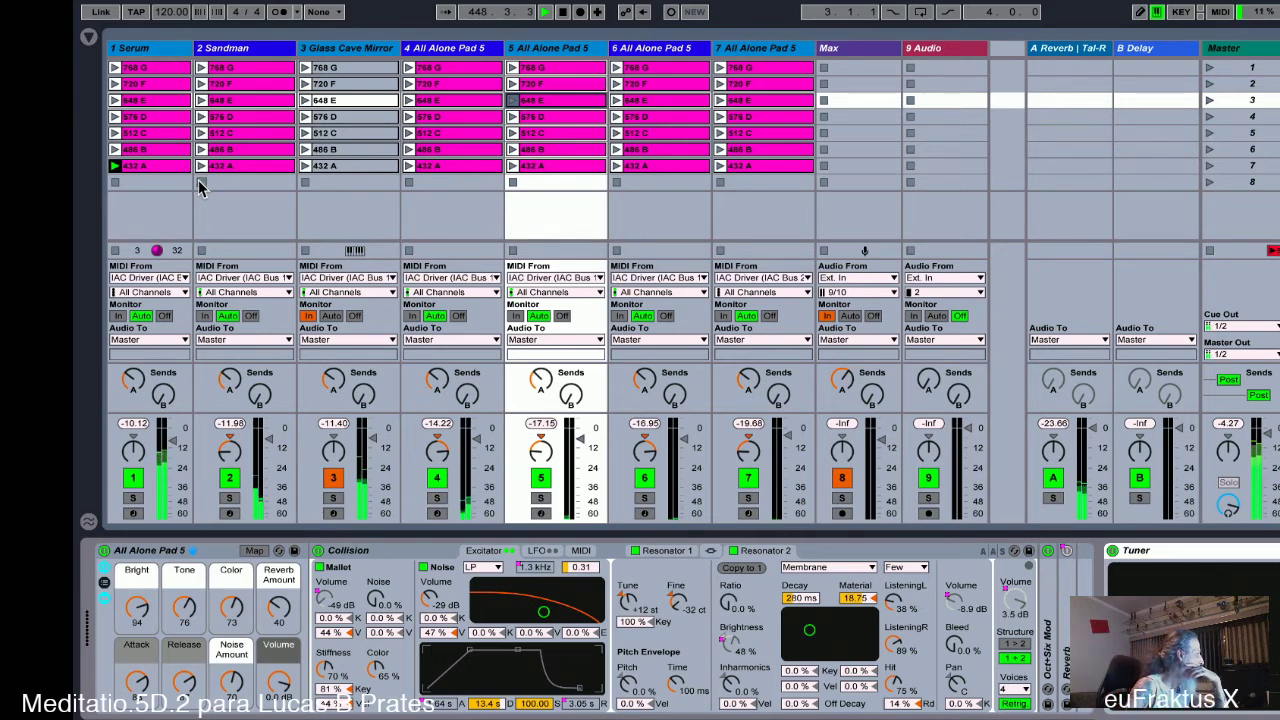
click(140, 152)
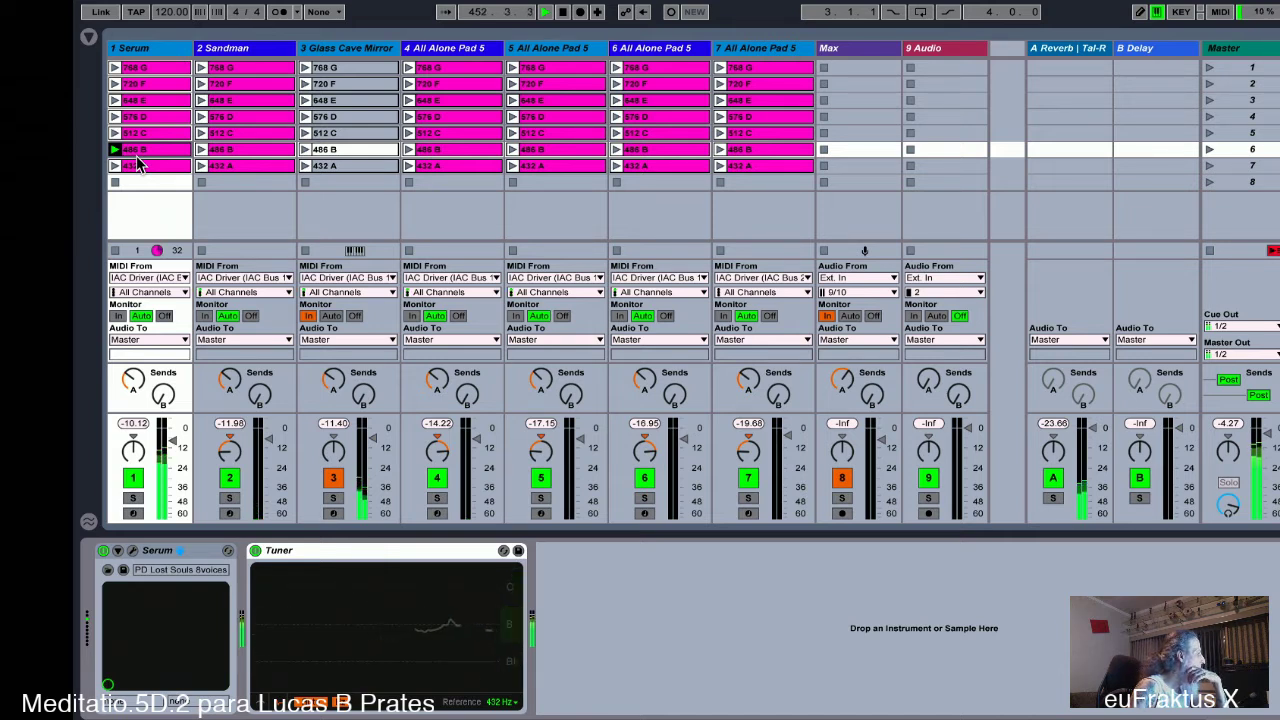
click(115, 183)
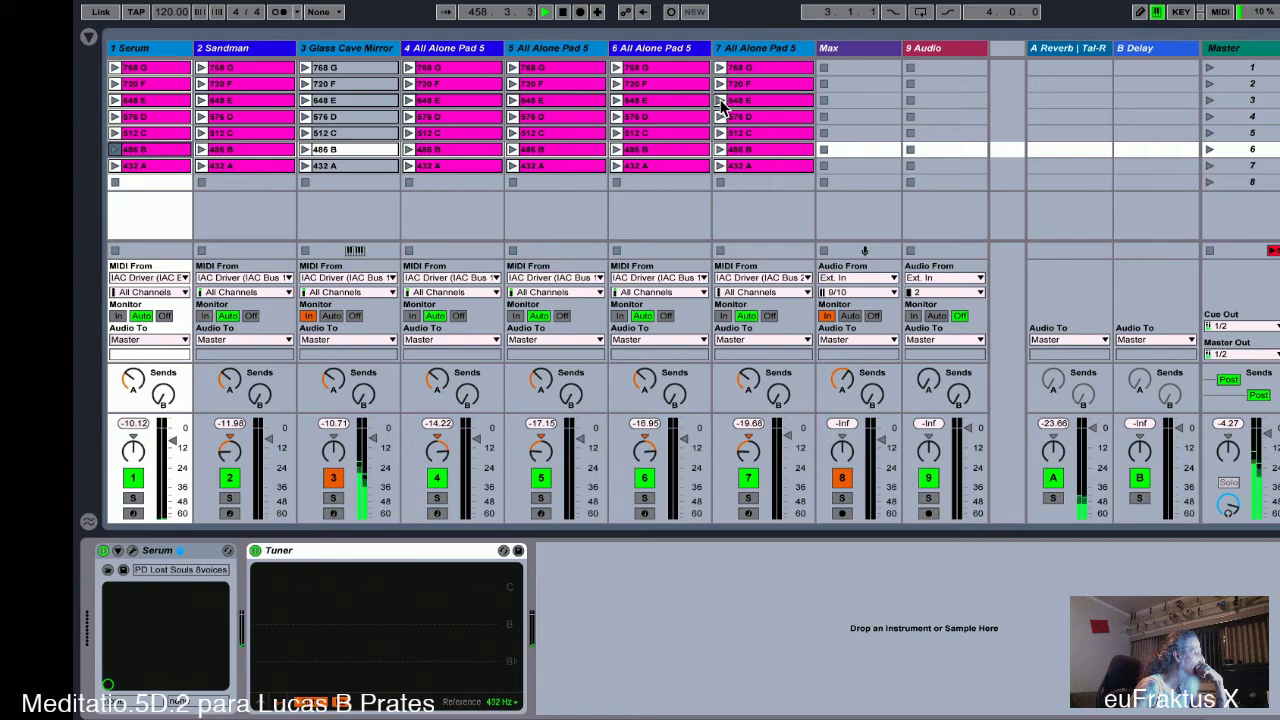
- Show the Glass Cave Mirror device, set its Bright to 72, and set Attack Tone to -9.4 dB
click(362, 48)
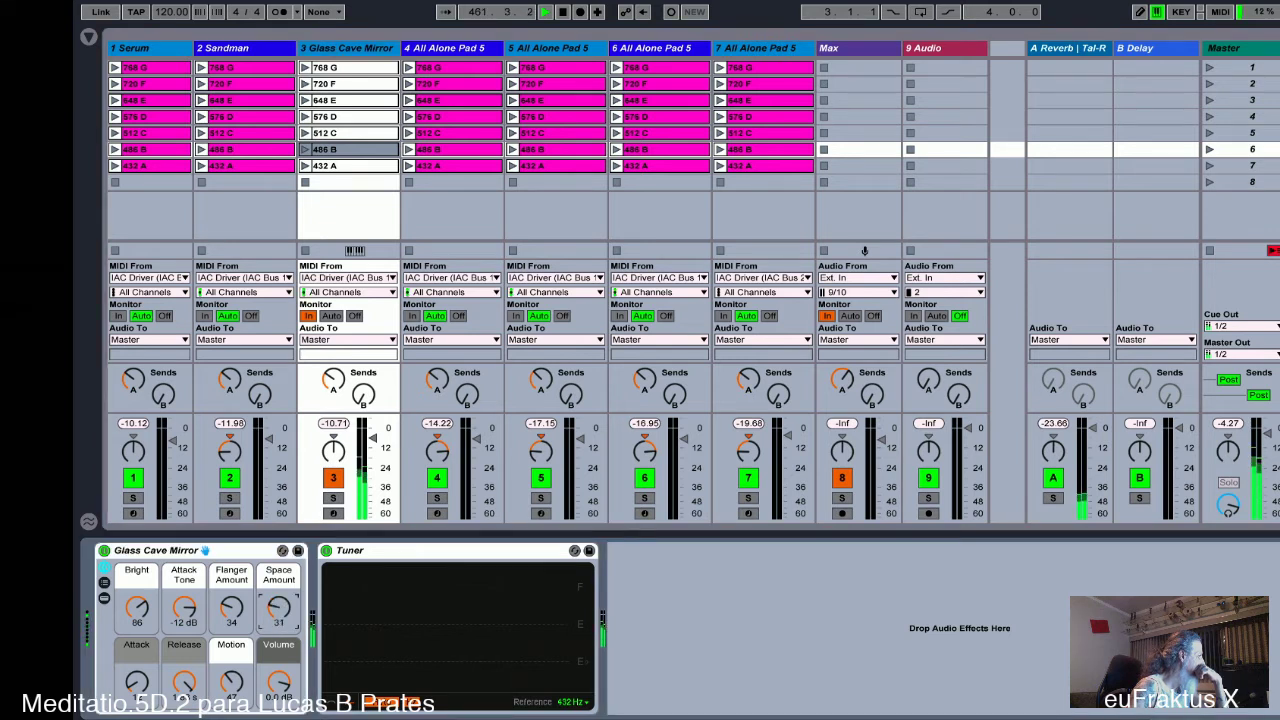
drag(137, 607, 139, 614)
click(184, 609)
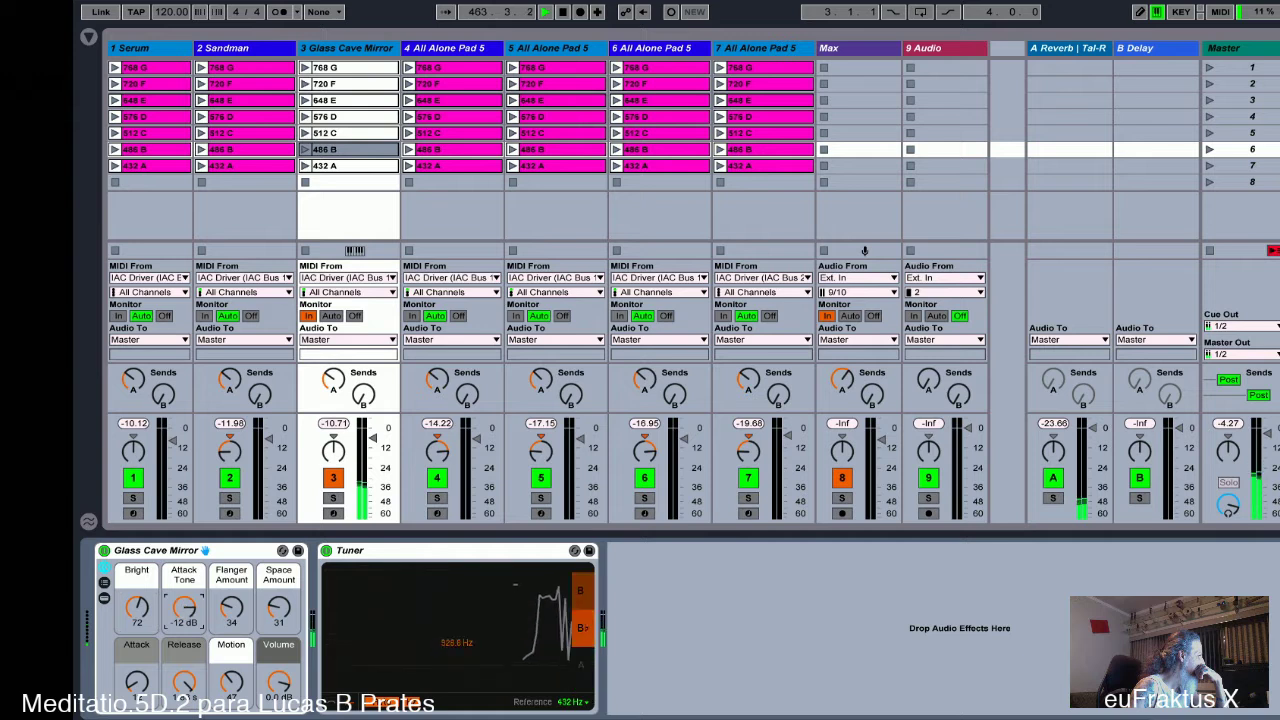
drag(184, 609, 181, 628)
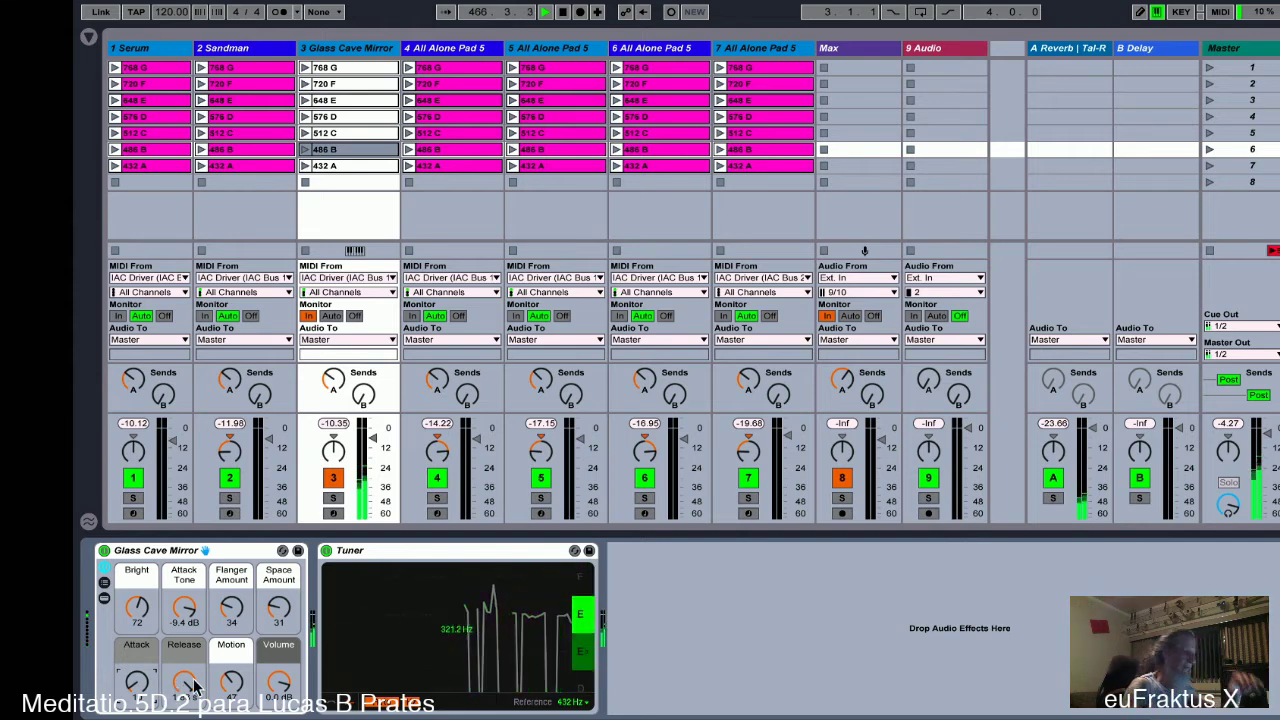
- Shorten the Release of Glass Cave Mirror, reduce its Motion to 7, and lower Bright to 44
drag(195, 686, 195, 680)
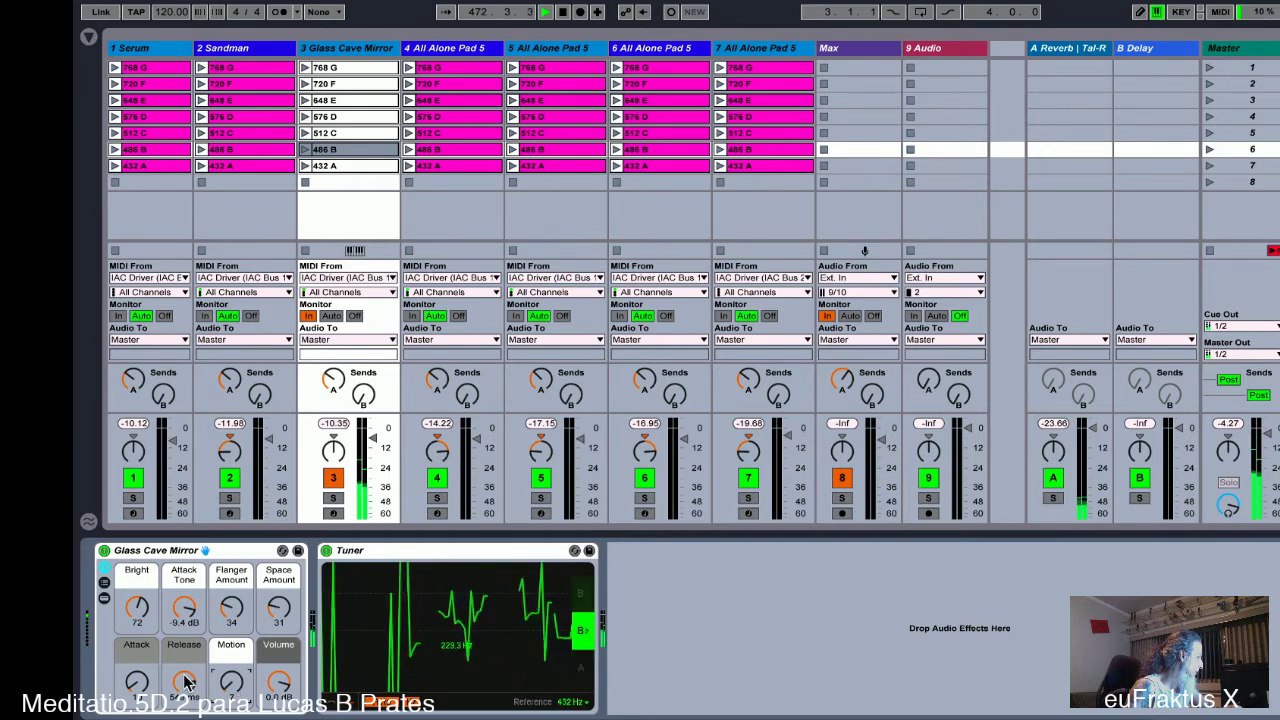
drag(185, 681, 185, 675)
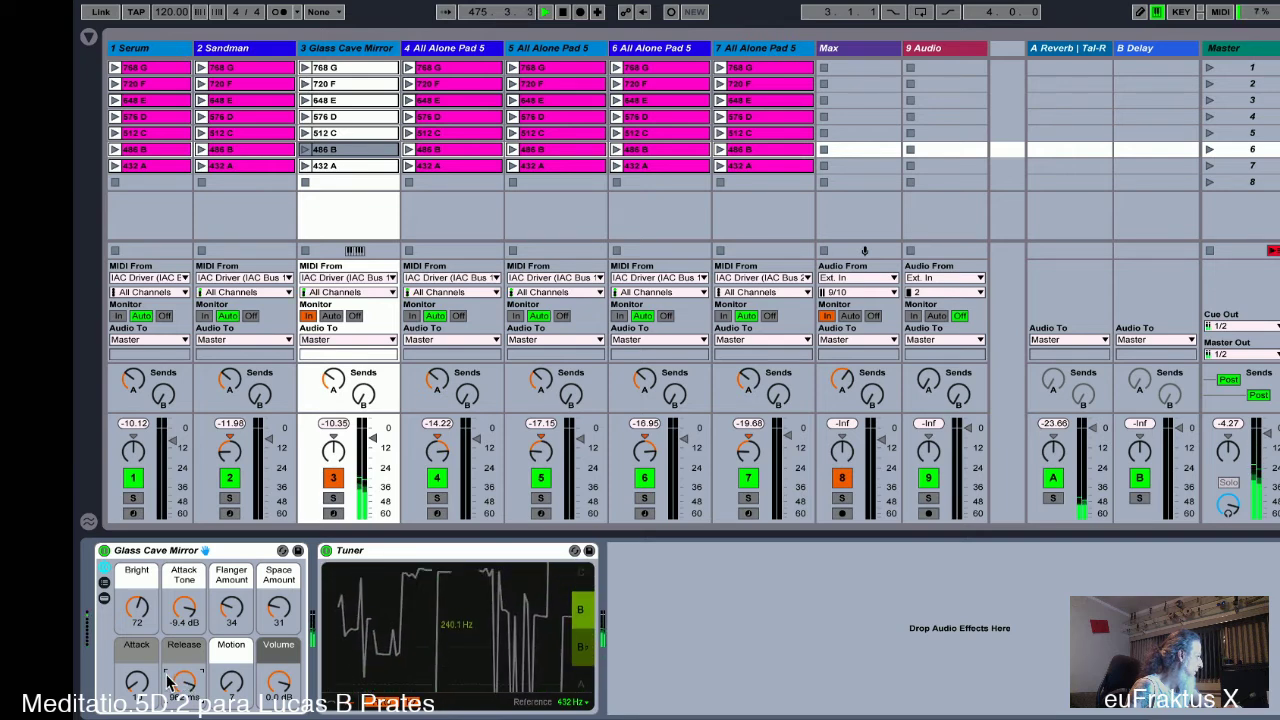
drag(136, 607, 136, 636)
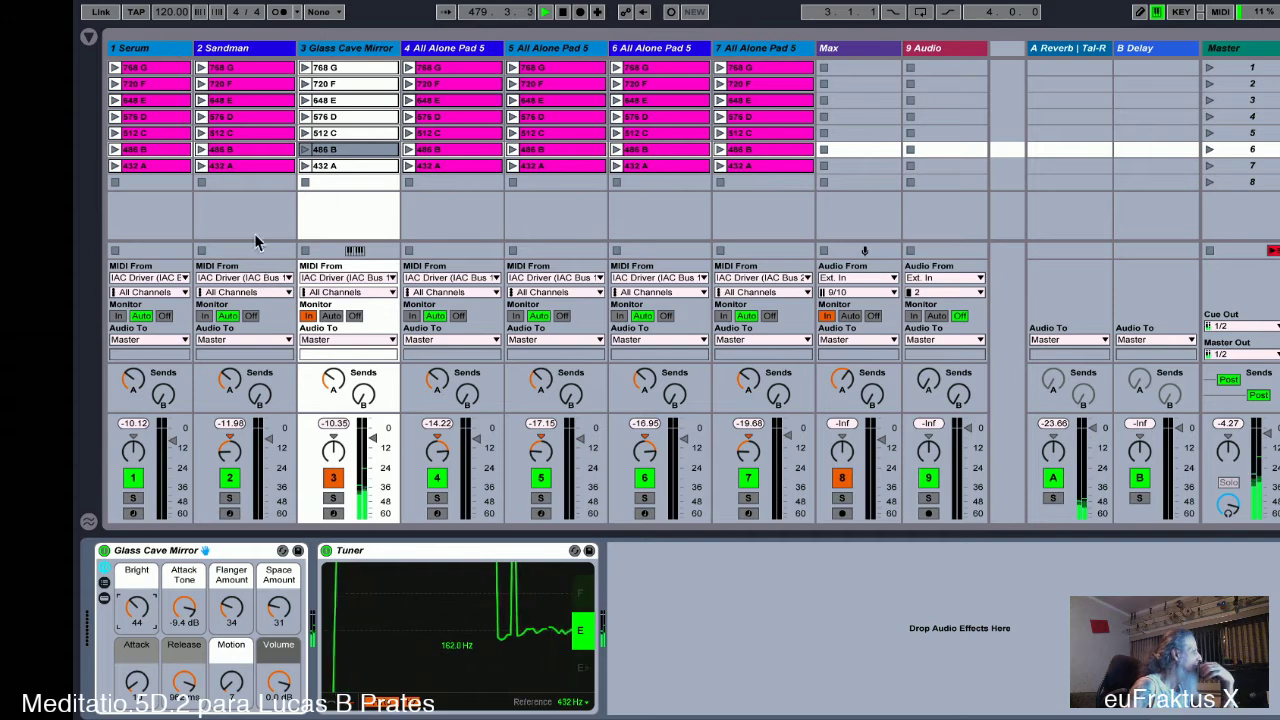
- Launch the 648 E clips one by one on All Alone Pad tracks 7, 5 and 4, Sandman, All Alone Pad track 6, and Serum
click(721, 99)
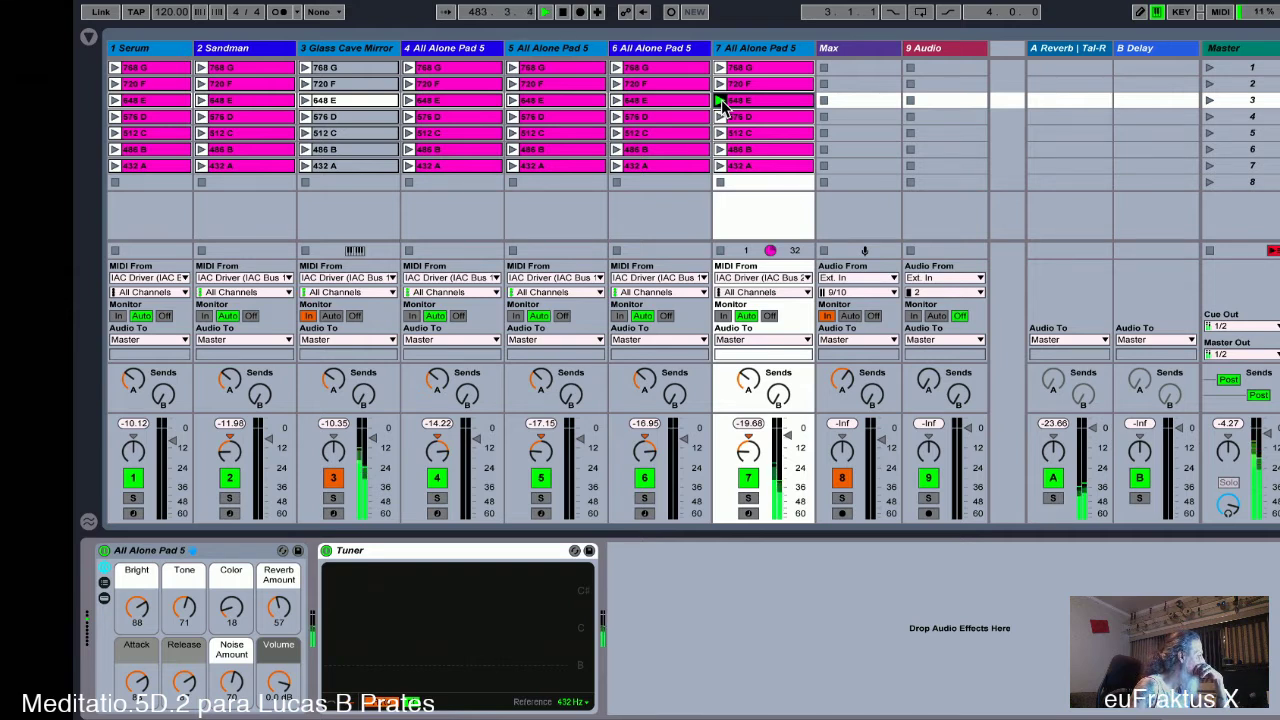
click(512, 102)
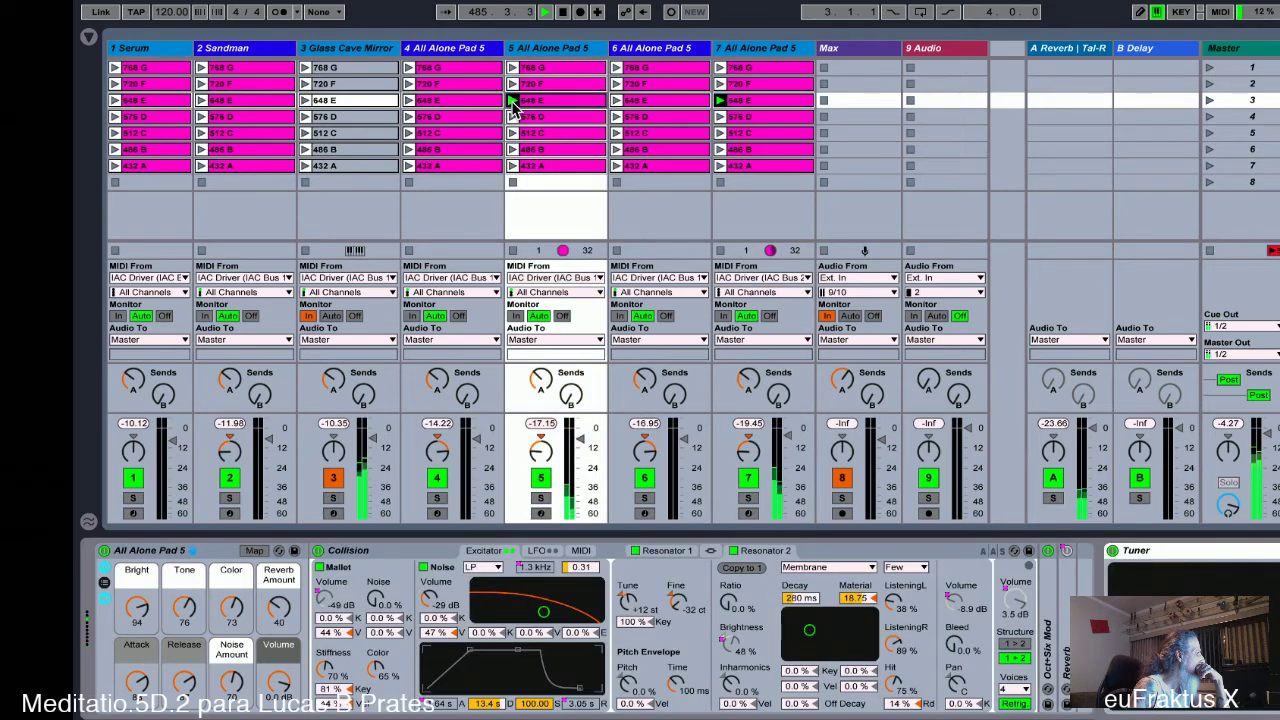
click(411, 104)
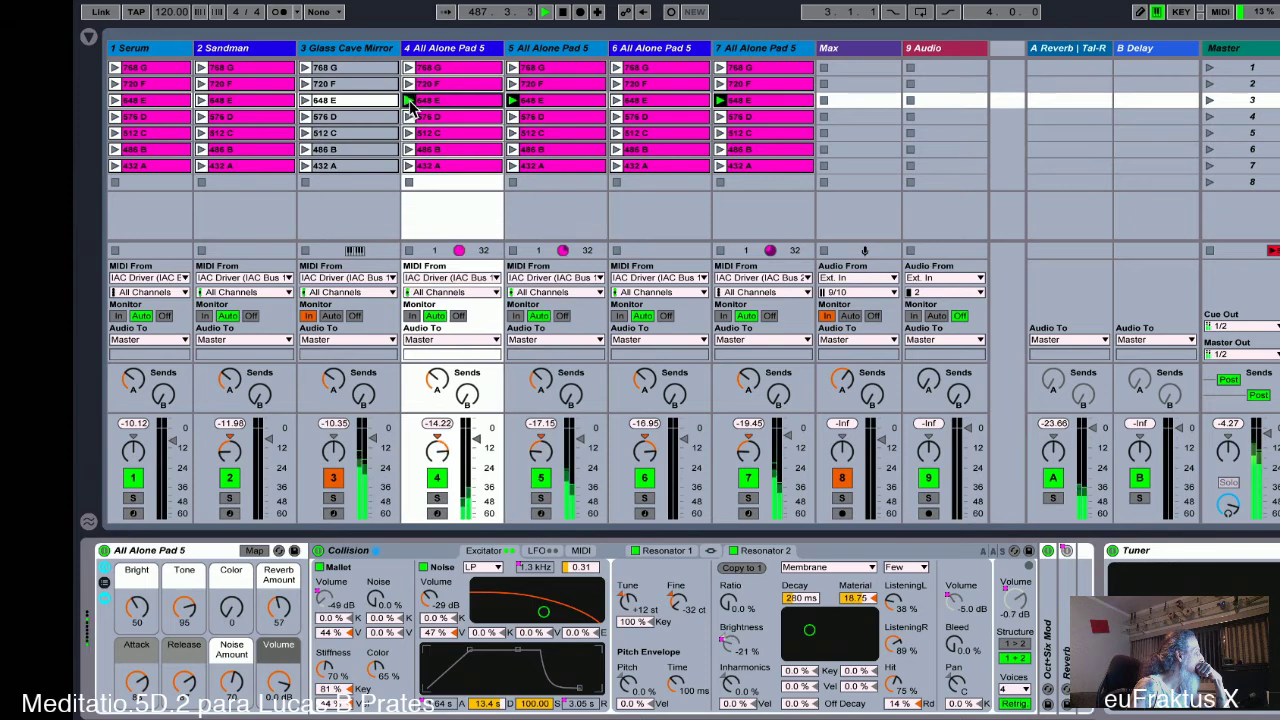
click(203, 101)
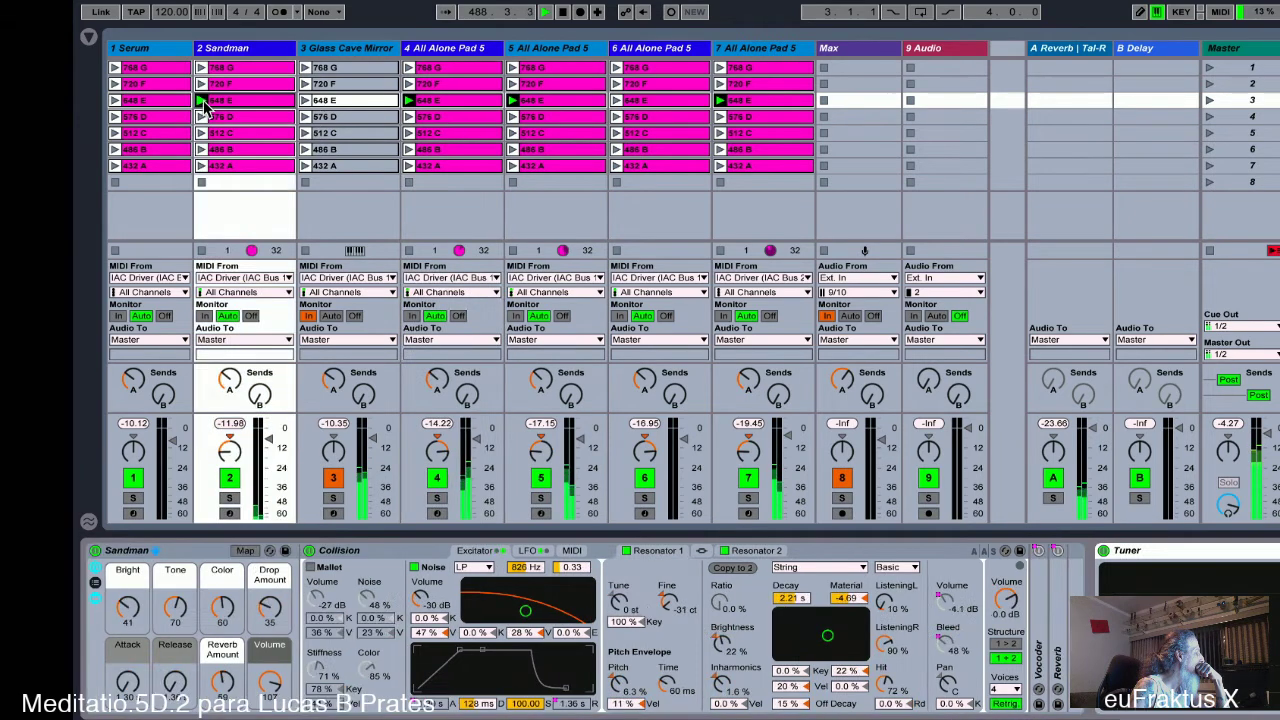
click(615, 102)
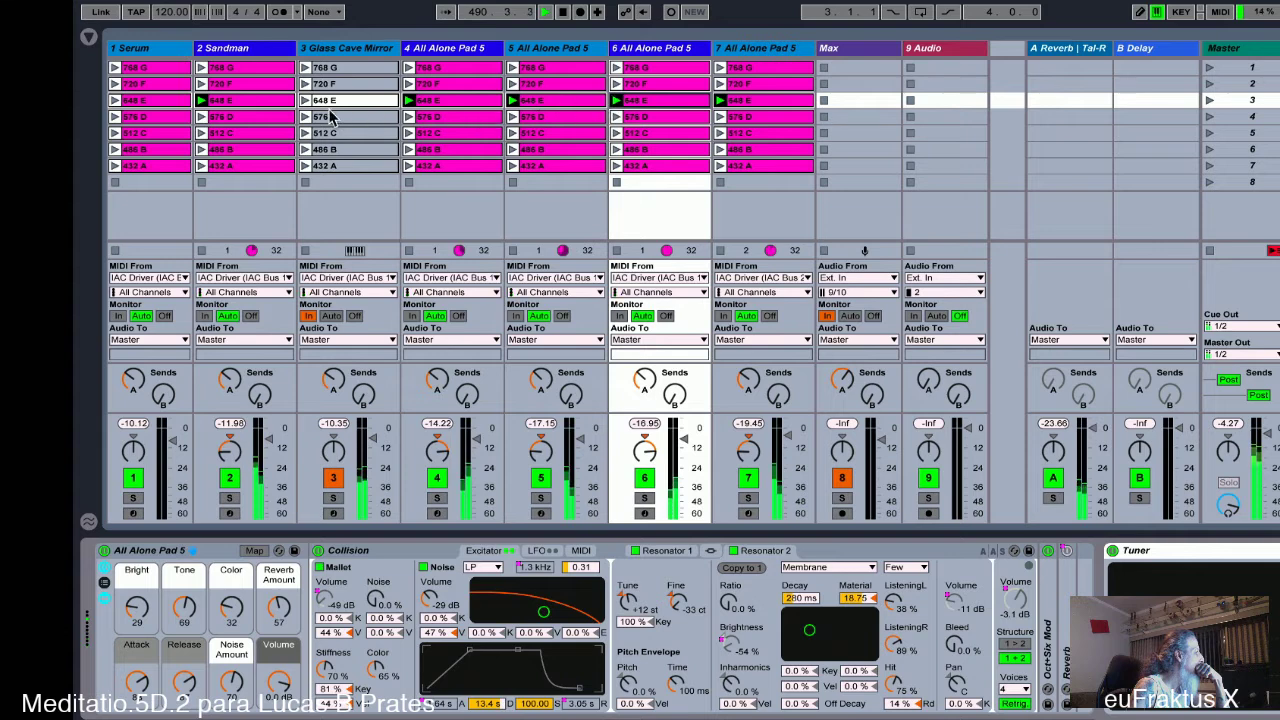
click(114, 100)
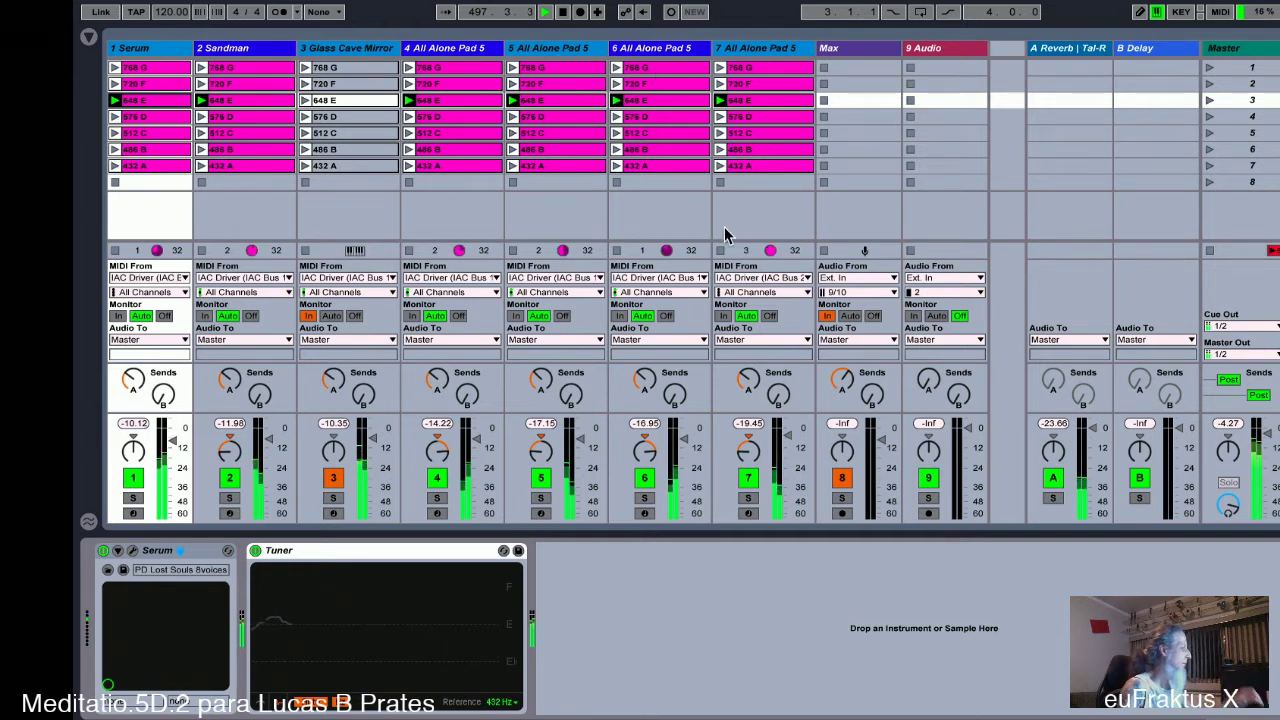
- Restart the transport from the beginning with the 648 E clips playing, and stop it
click(545, 13)
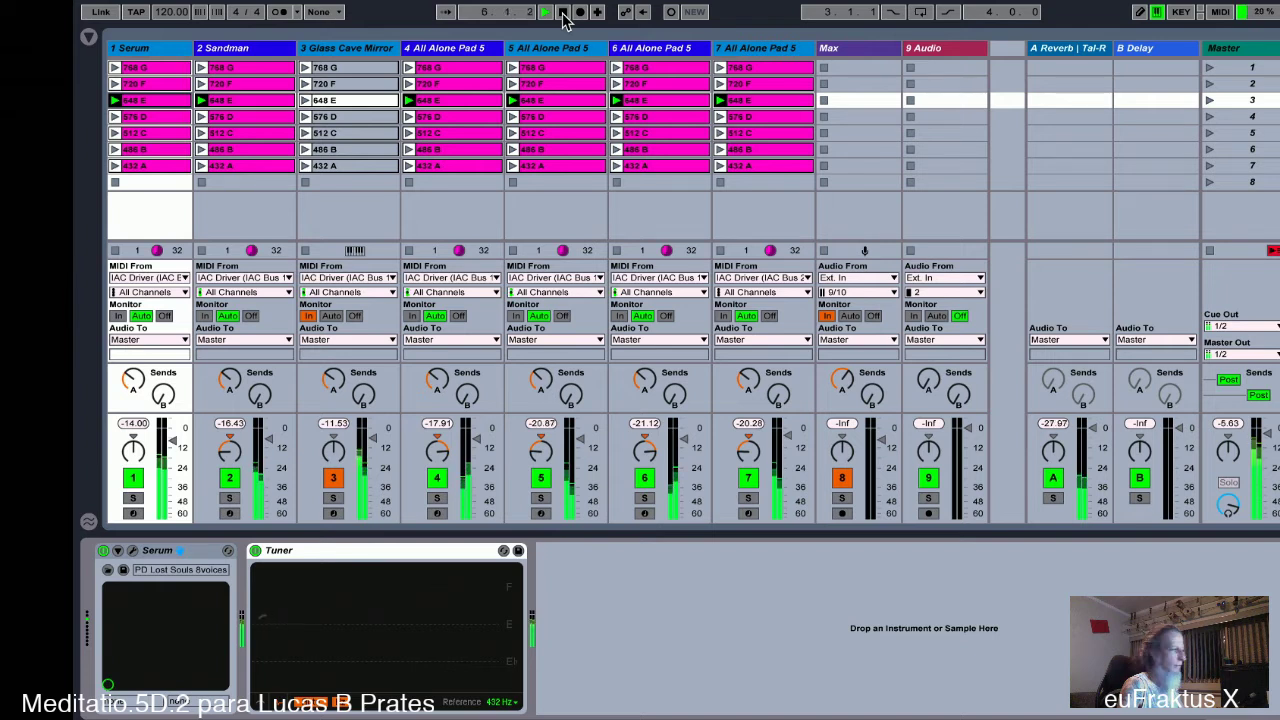
click(563, 18)
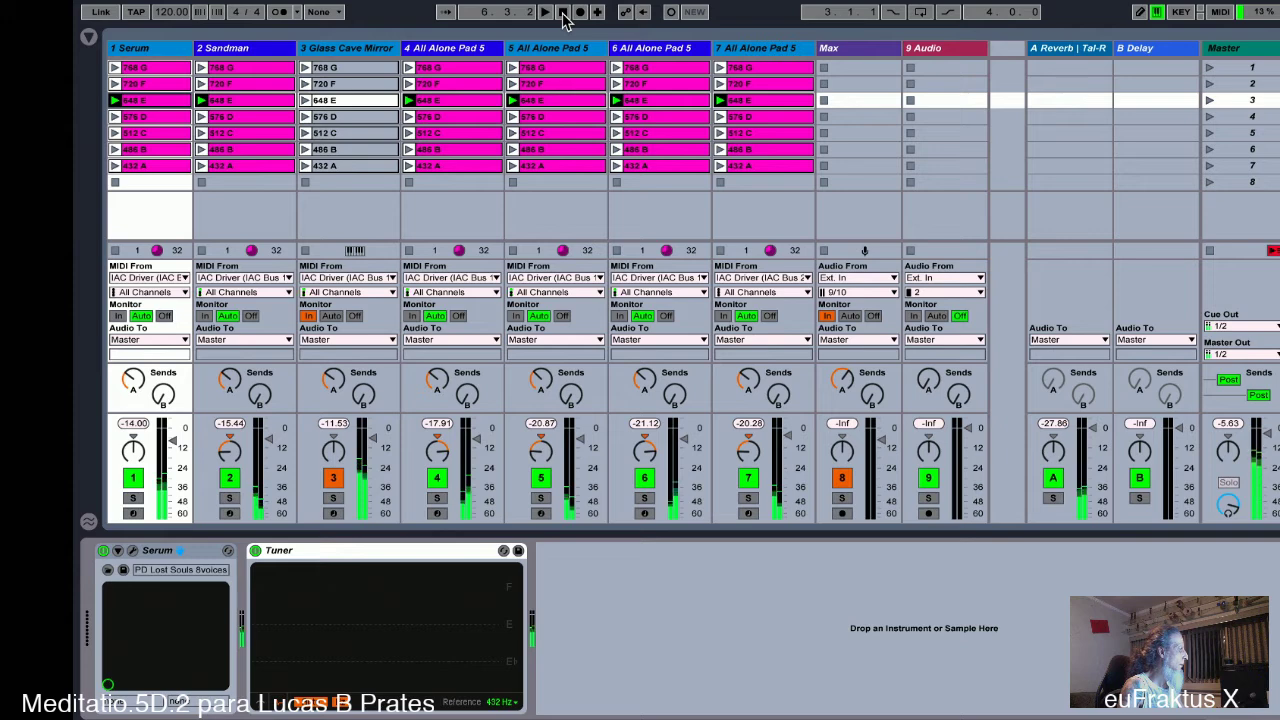
- Switch to the Max Markov chain patch, turn off Random Speed, and reduce the decimal number above float to 0.003
key(super+Tab)
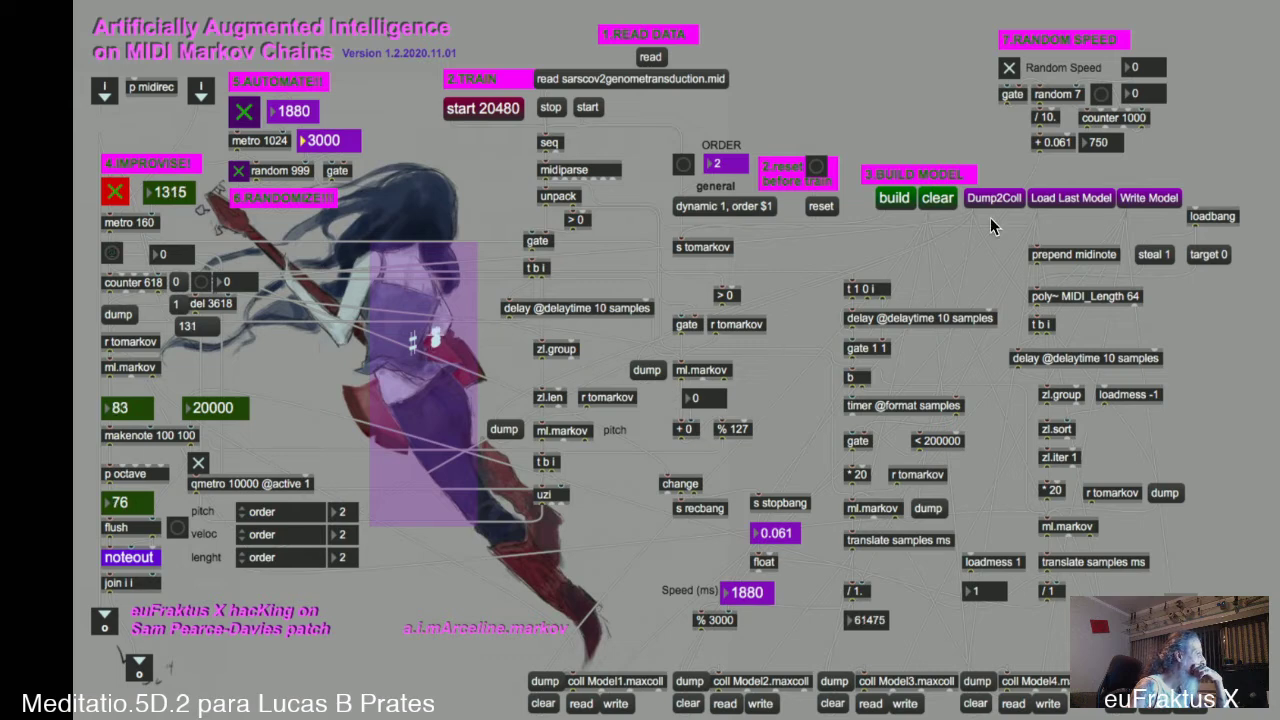
click(1008, 69)
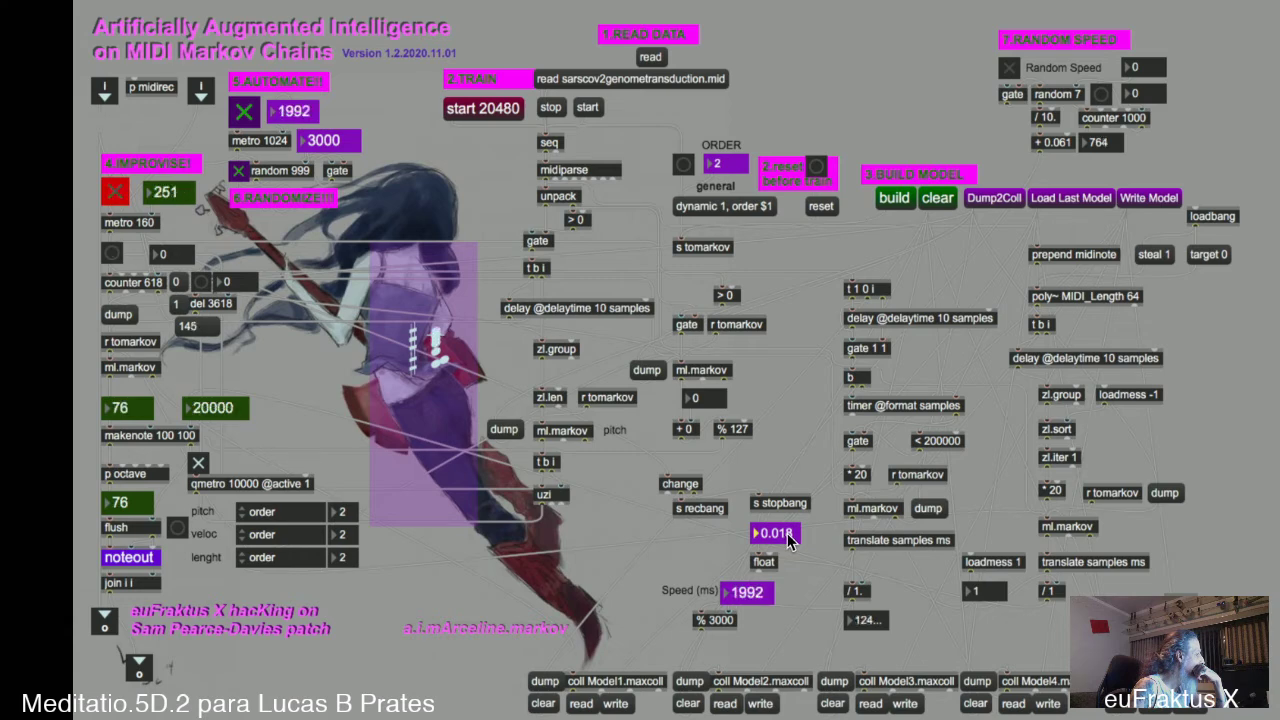
mouse_move(787, 533)
mouse_down()
mouse_move(787, 545)
mouse_move(792, 535)
mouse_up()
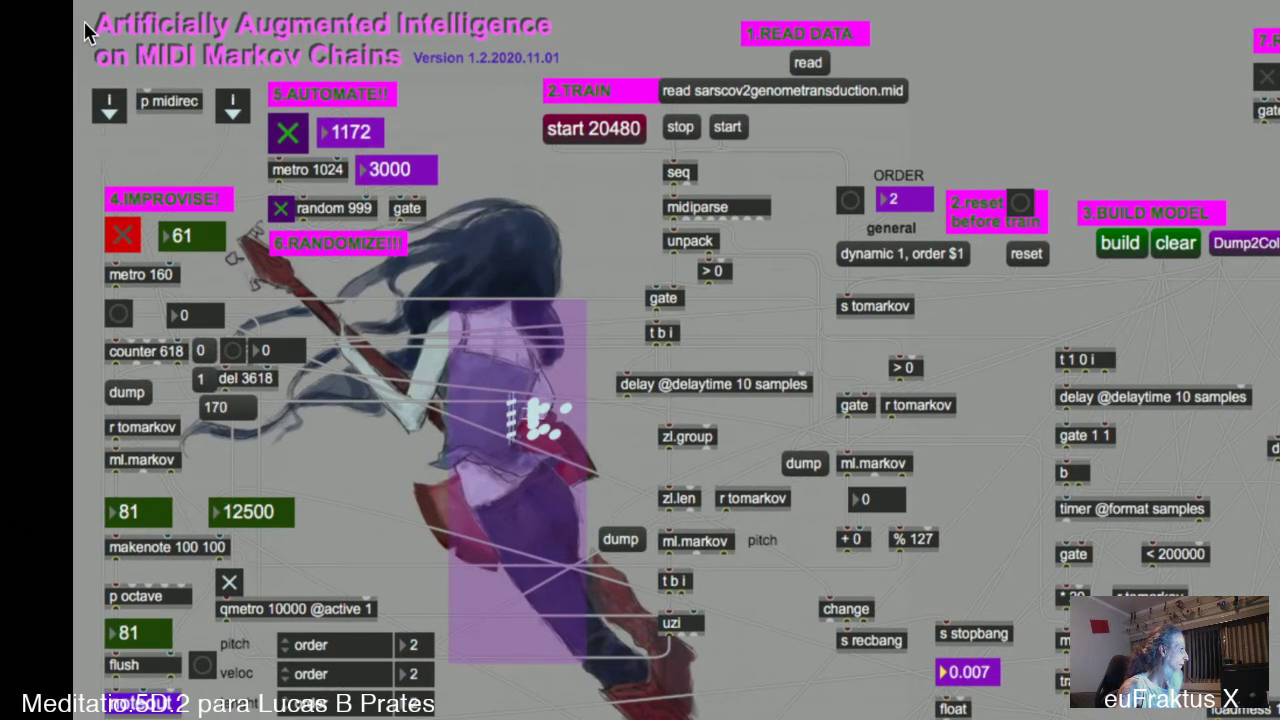
mouse_move(96, 8)
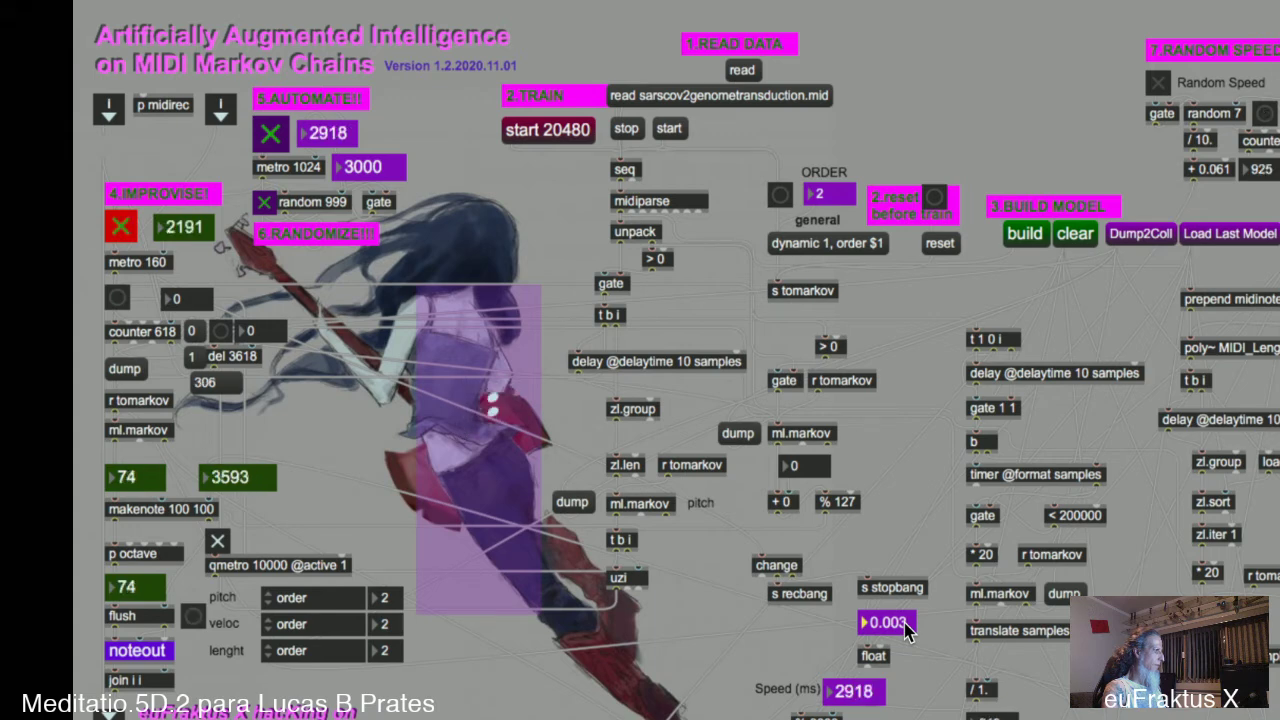
- Set the number beside metro 1024 to 6180, and turn off the Automate and Randomize toggles
click(360, 167)
text(6180)
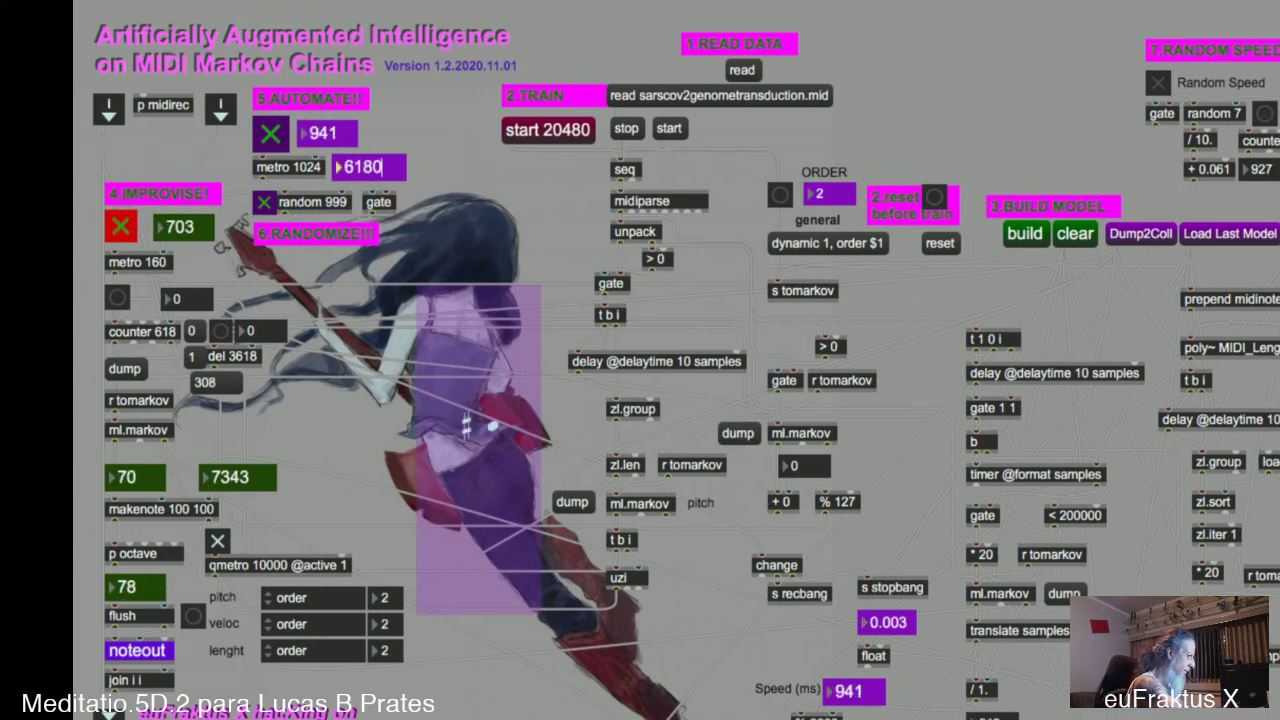
key(Return)
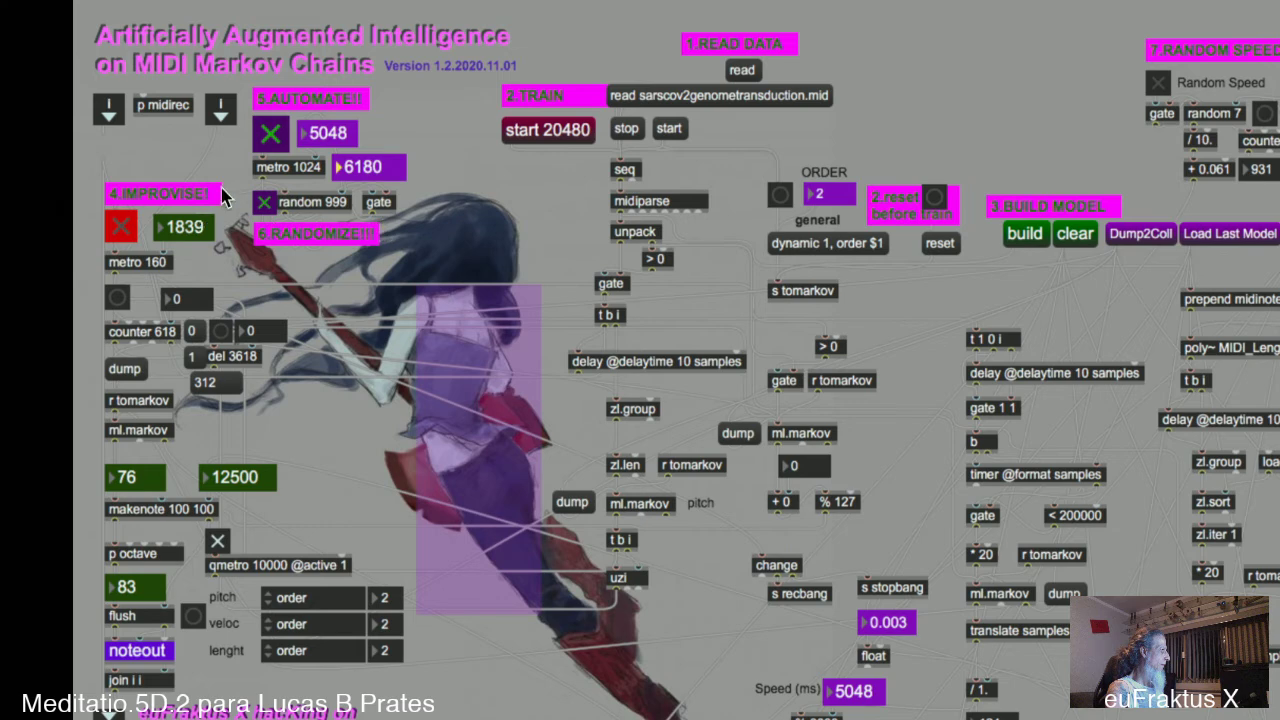
click(268, 138)
click(262, 206)
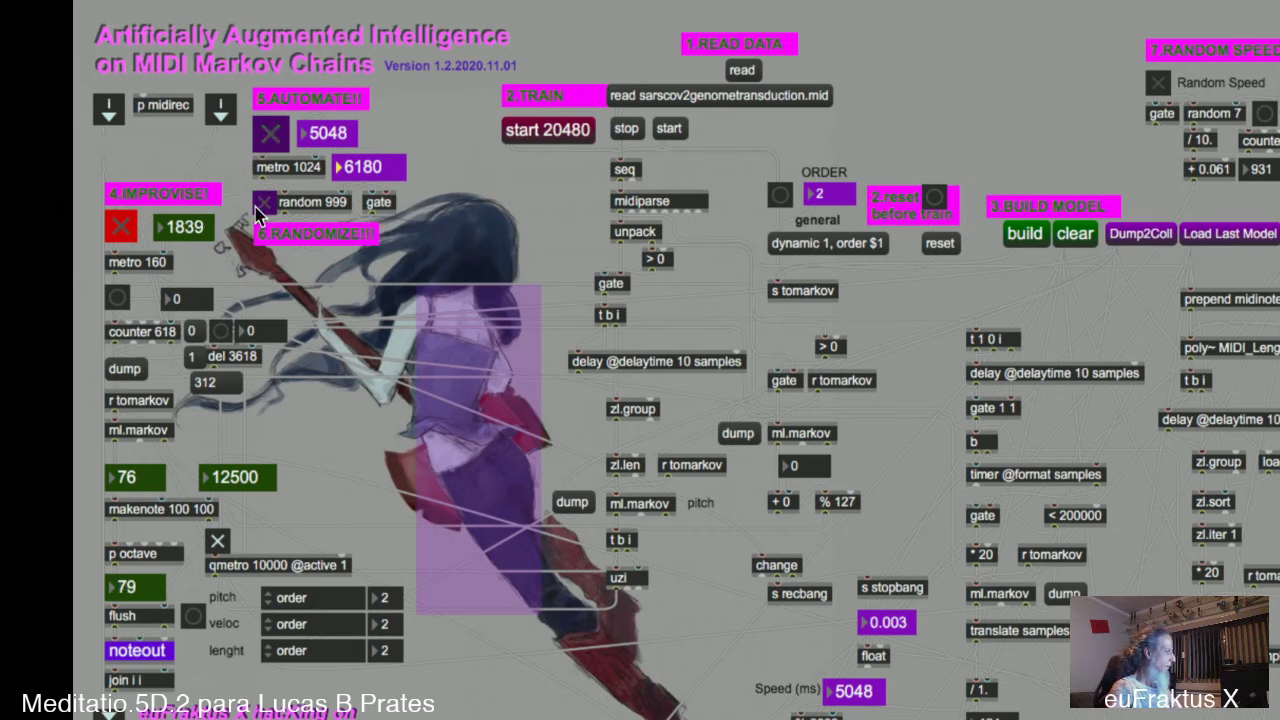
- Switch to Ableton Live, start and stop playback of the 648 E clips, and check the Max patch before returning to Live
key(super+Tab)
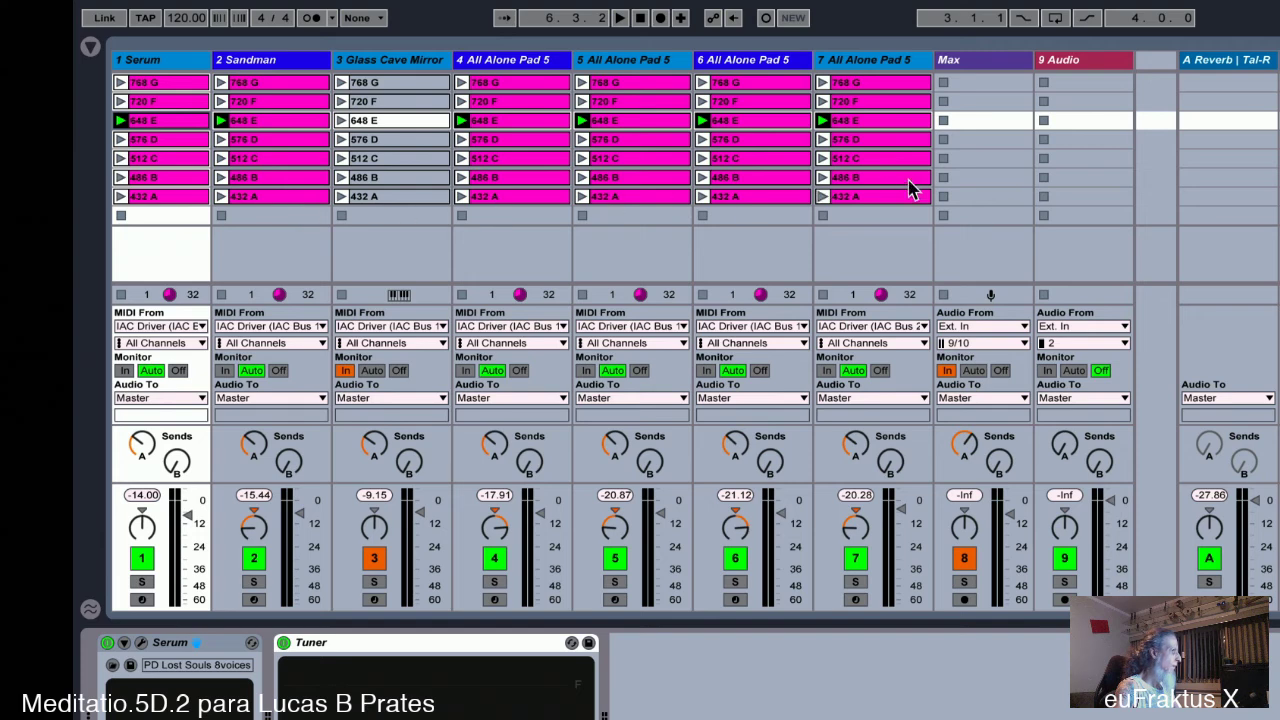
click(619, 20)
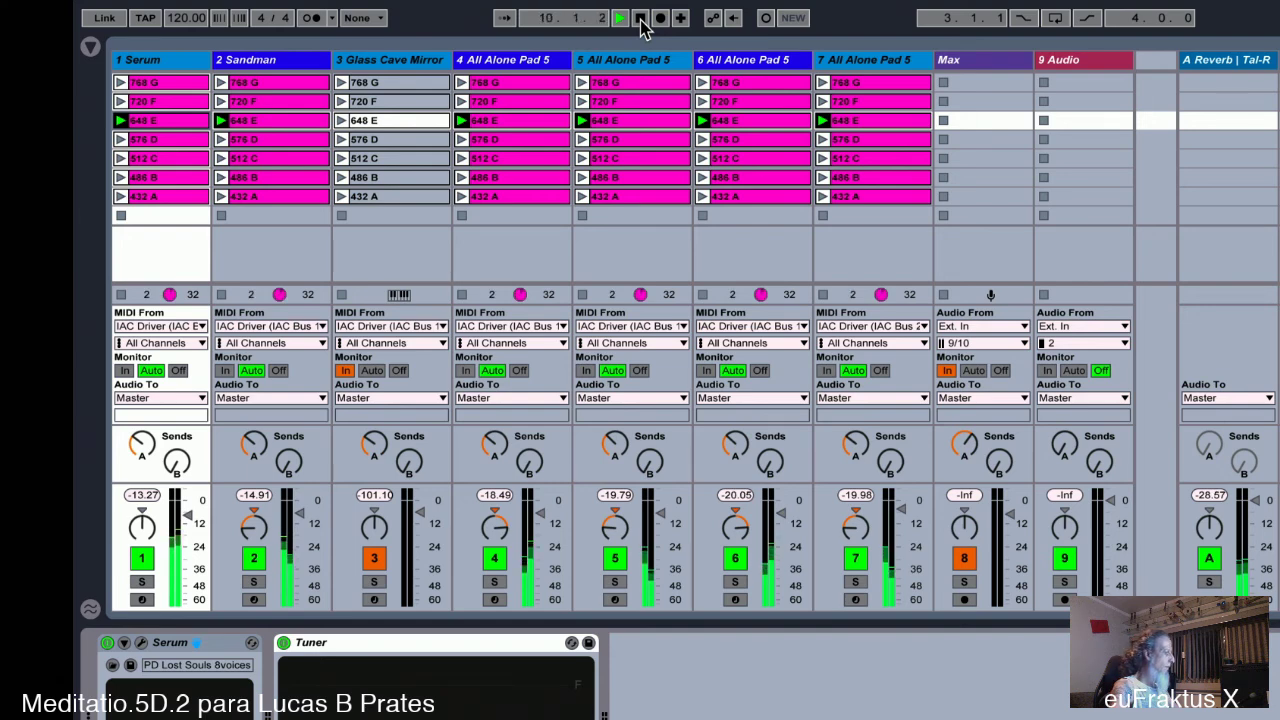
key(super+Tab)
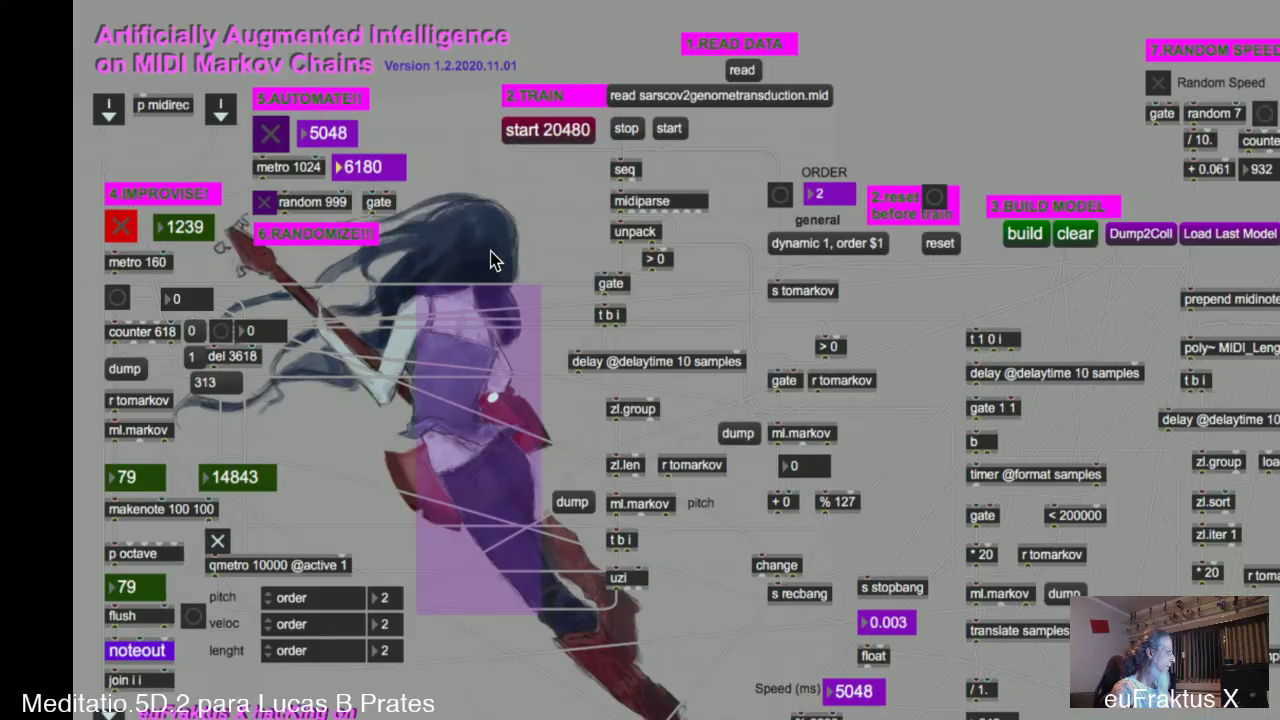
key(super+Tab)
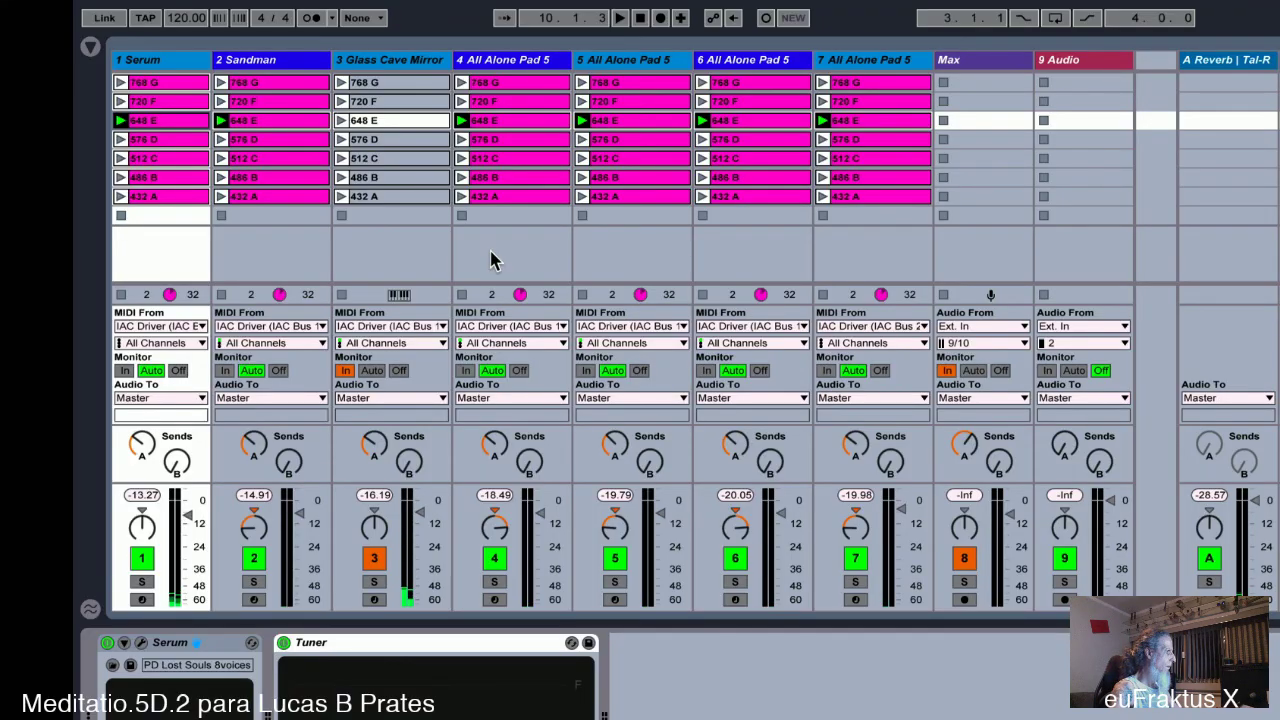